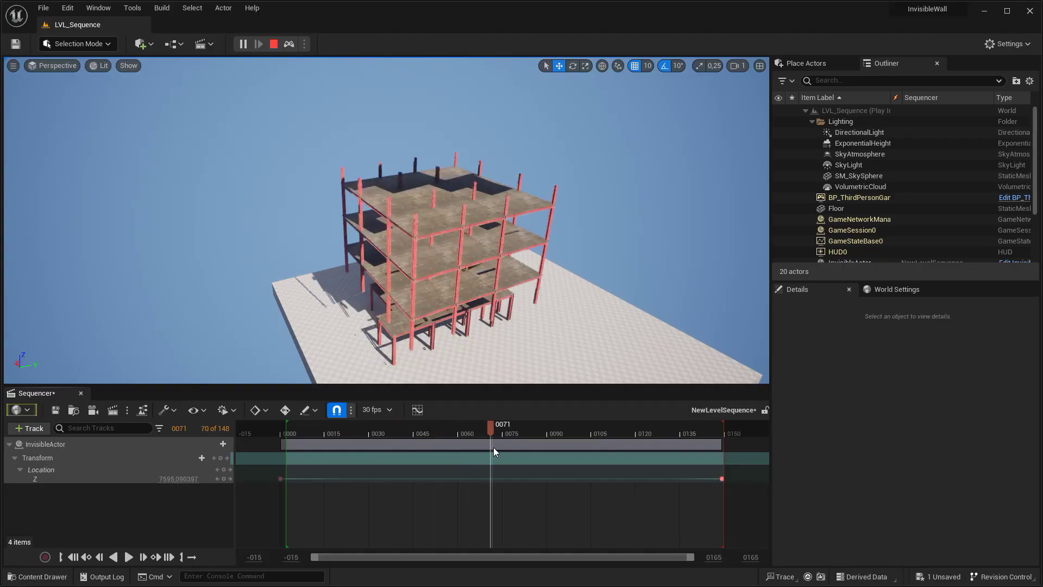
Create a new folder named 'Invisible' in the Content Drawer.
mouse_move(493, 447)
mouse_down()
mouse_move(530, 451)
mouse_move(372, 465)
mouse_up()
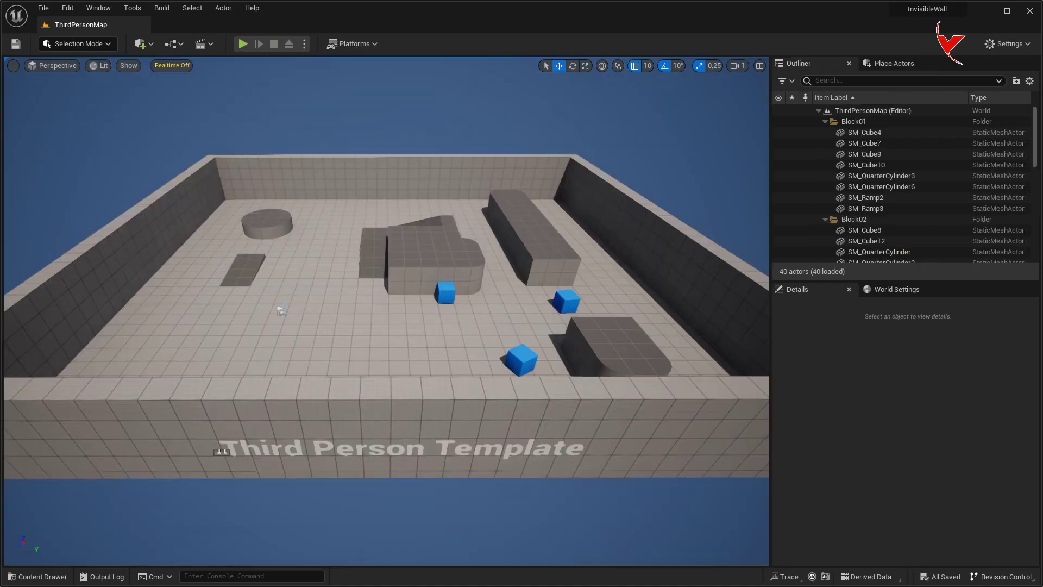
key(ctrl+space)
right_click(464, 472)
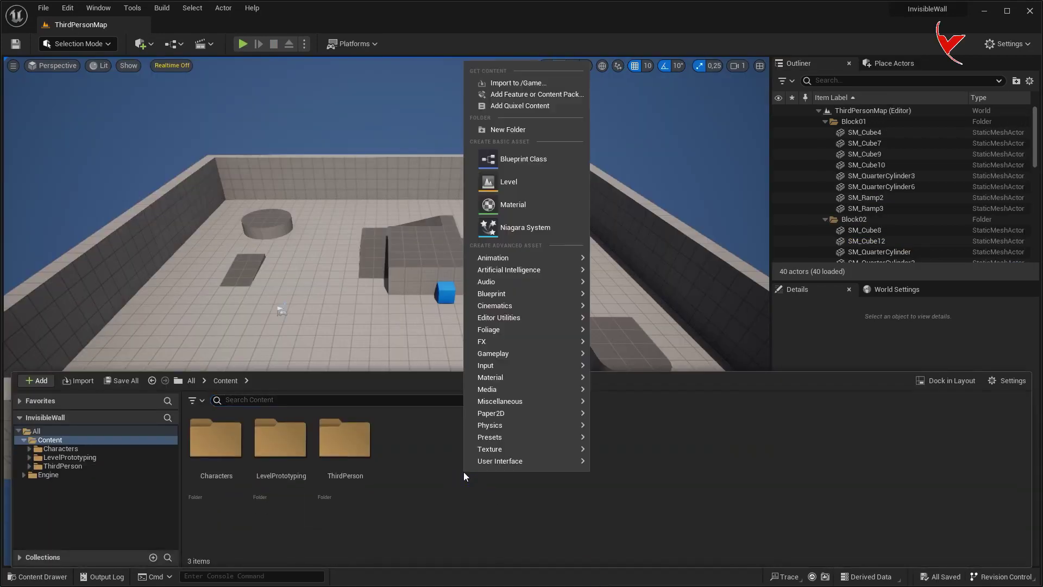
click(528, 133)
text(Invisi)
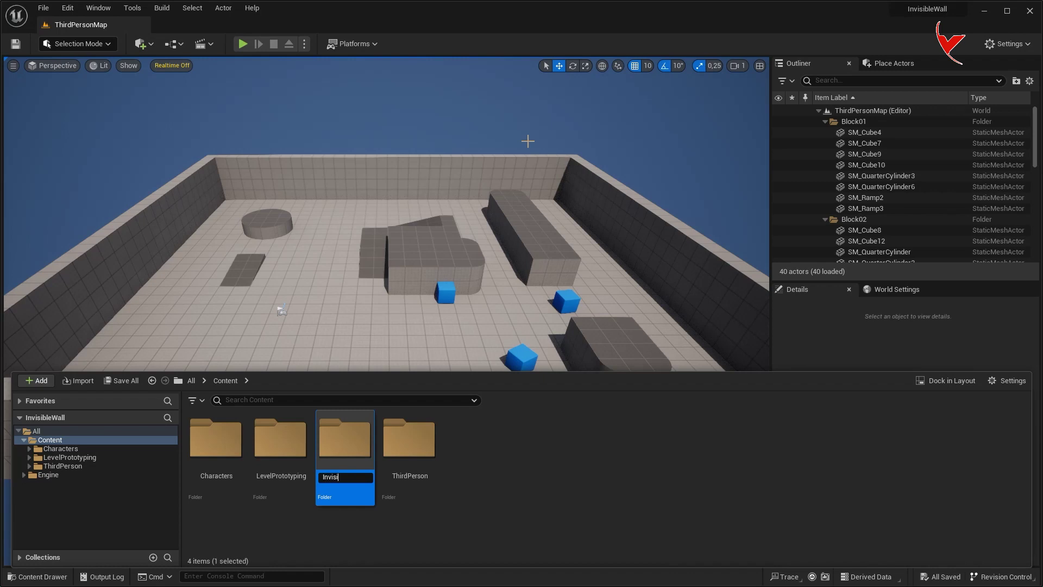
text(ble)
key(Return)
Inside Invisible, create a Material Parameter Collection named M_Invisible.
double_click(280, 437)
right_click(284, 448)
mouse_move(320, 354)
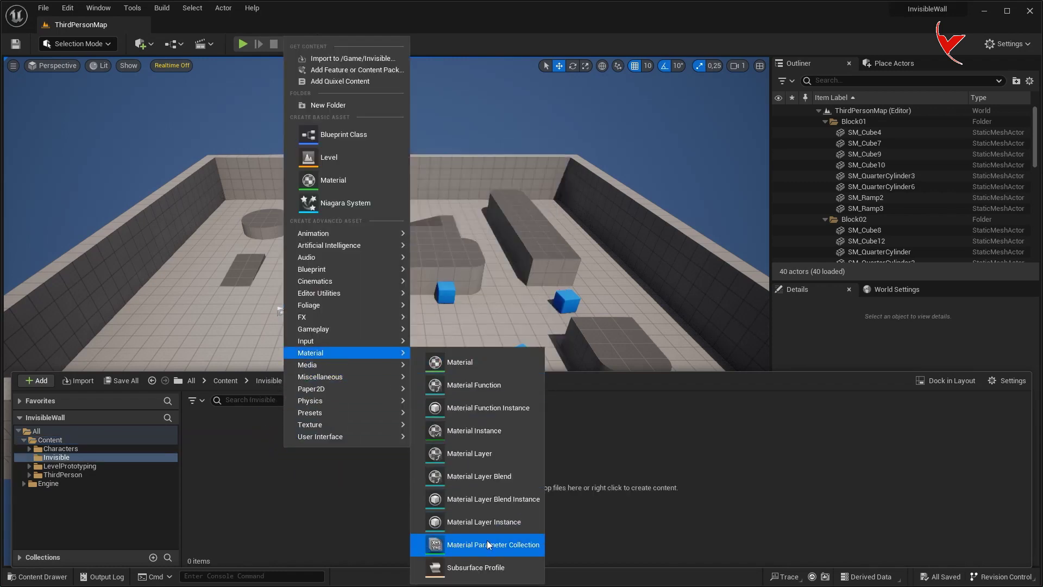
click(487, 540)
text(M_Invisible)
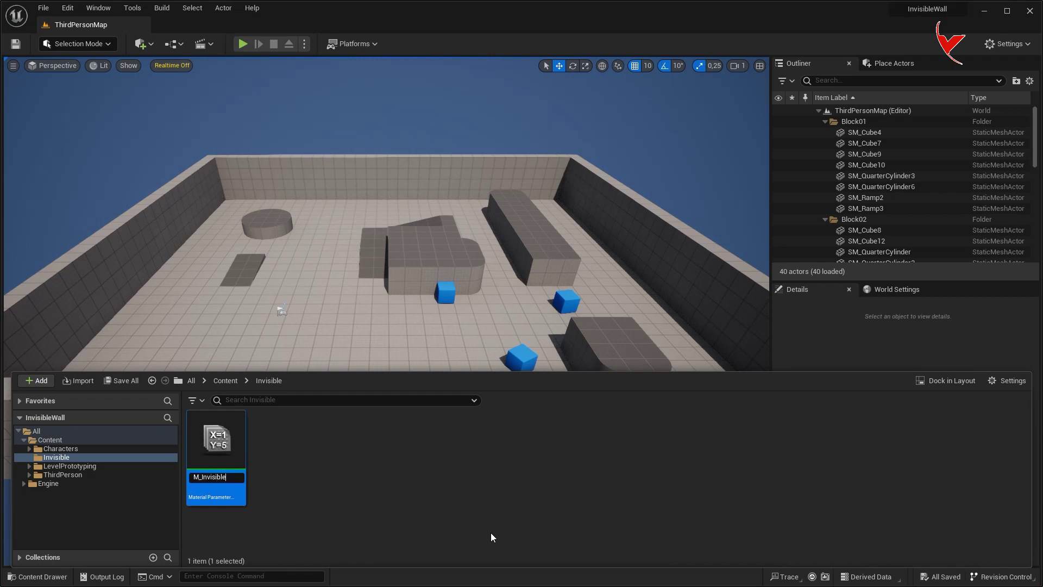
key(Return)
Add two vector parameters to M_Invisible named TargetLocation and TargetScale.
drag(234, 454, 229, 450)
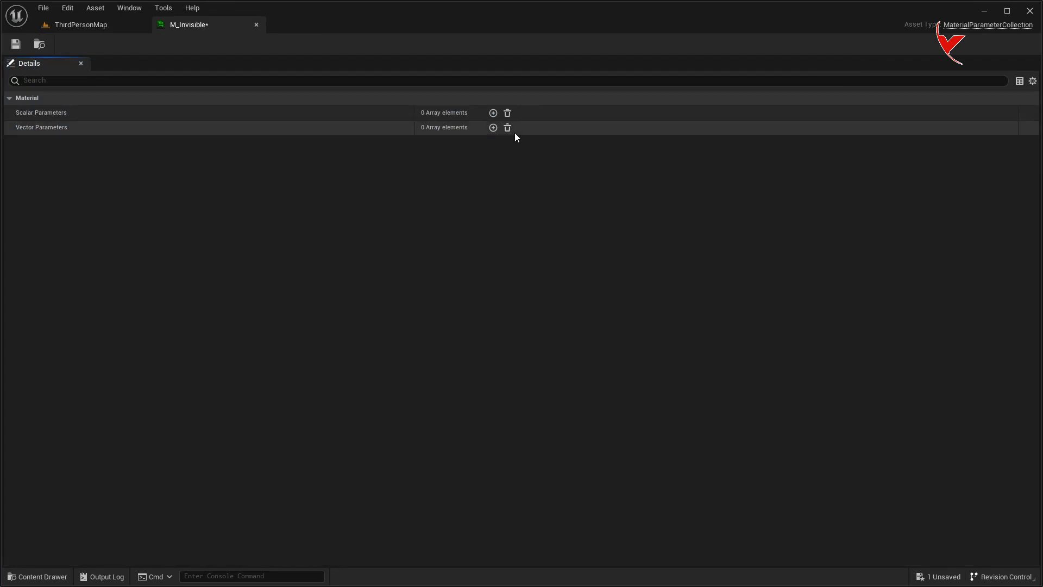
click(493, 127)
click(493, 127)
click(19, 157)
click(19, 142)
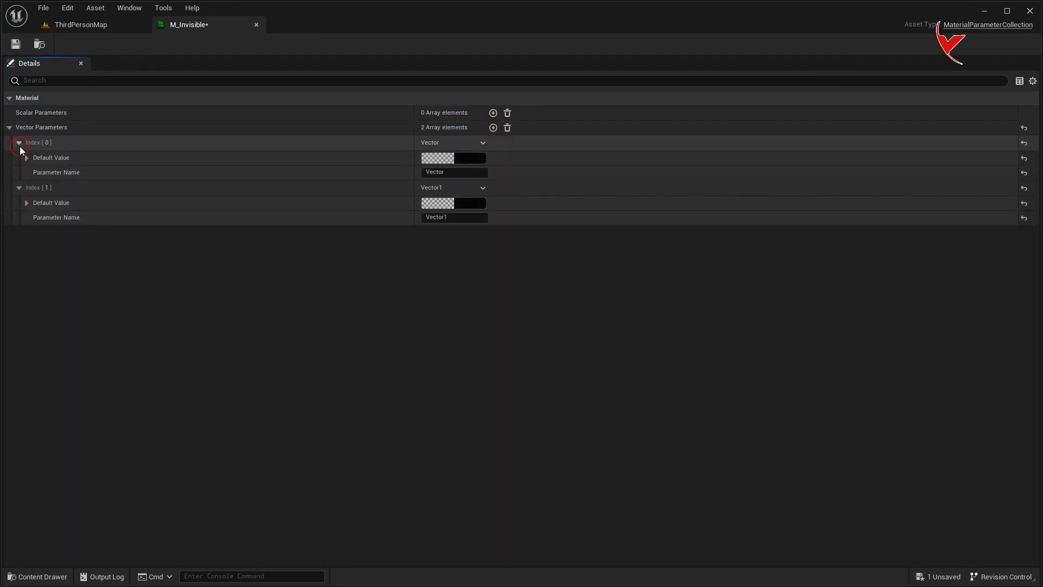
click(451, 171)
text(TargetLocati)
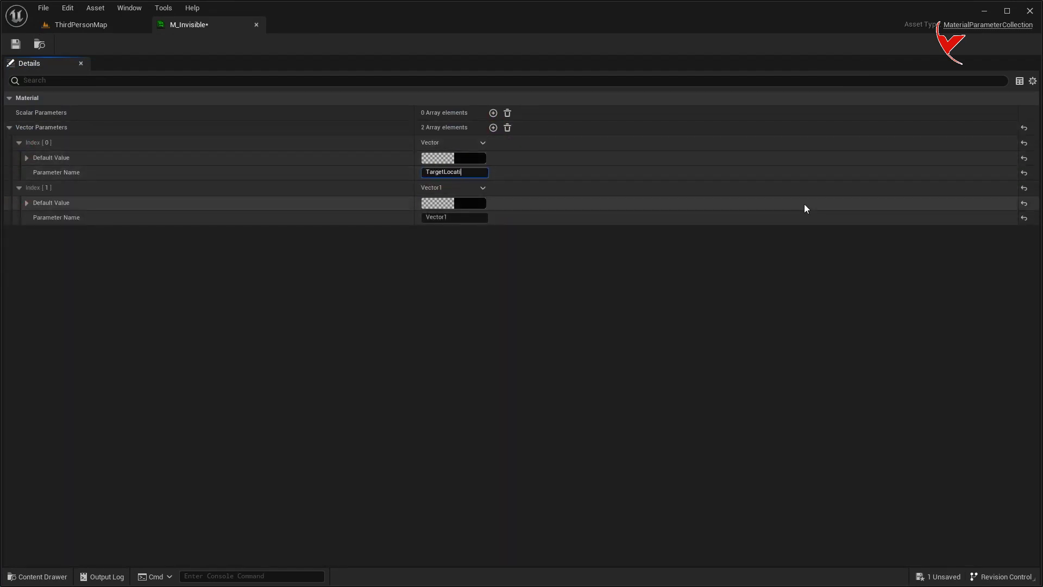
text(on)
key(Return)
click(461, 218)
text(TargetScale)
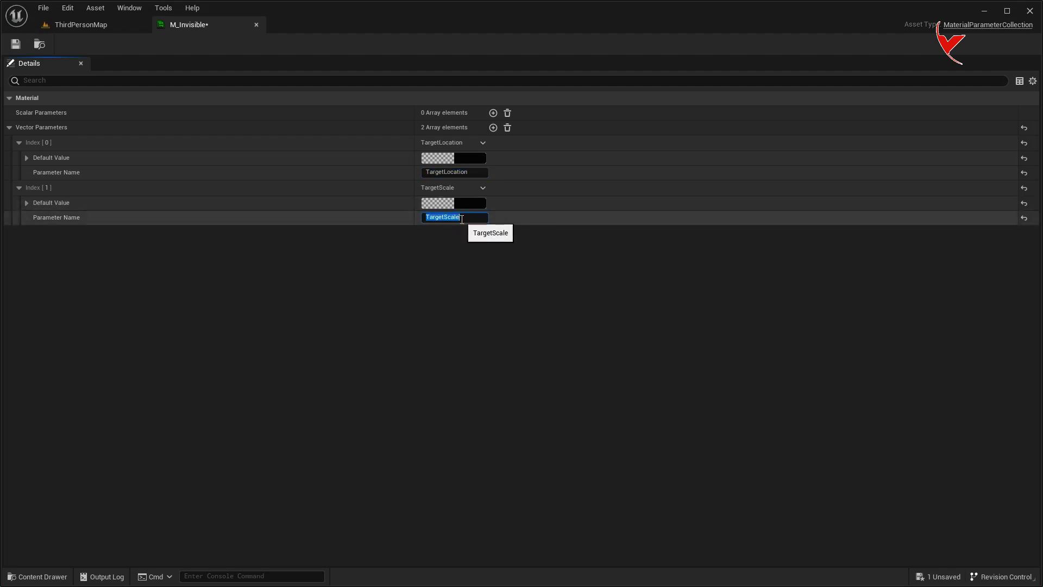
click(257, 25)
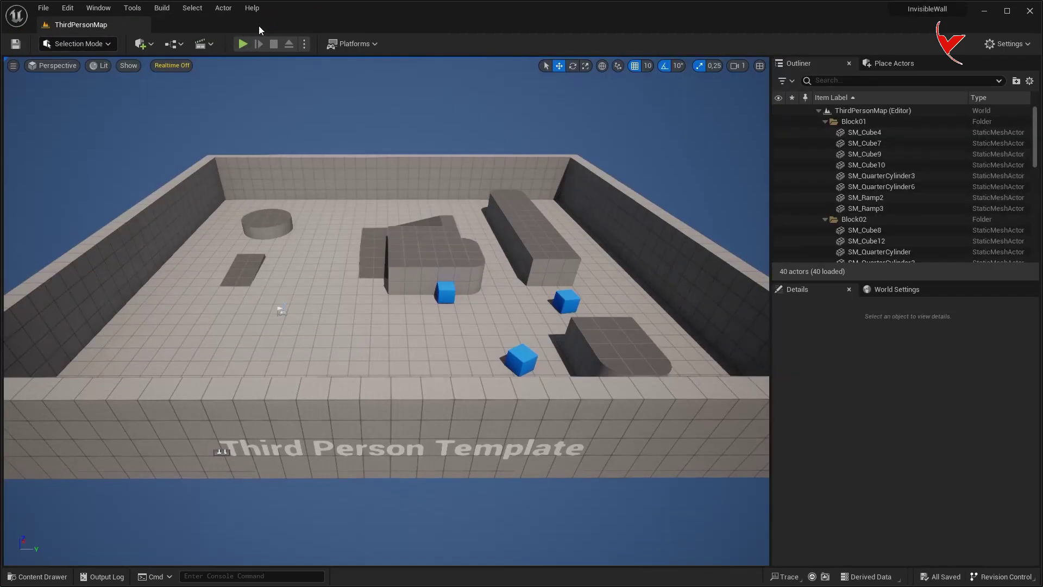
Create a new Material named M_InvisibleOpacitiy in the Invisible folder.
key(ctrl+space)
right_click(324, 454)
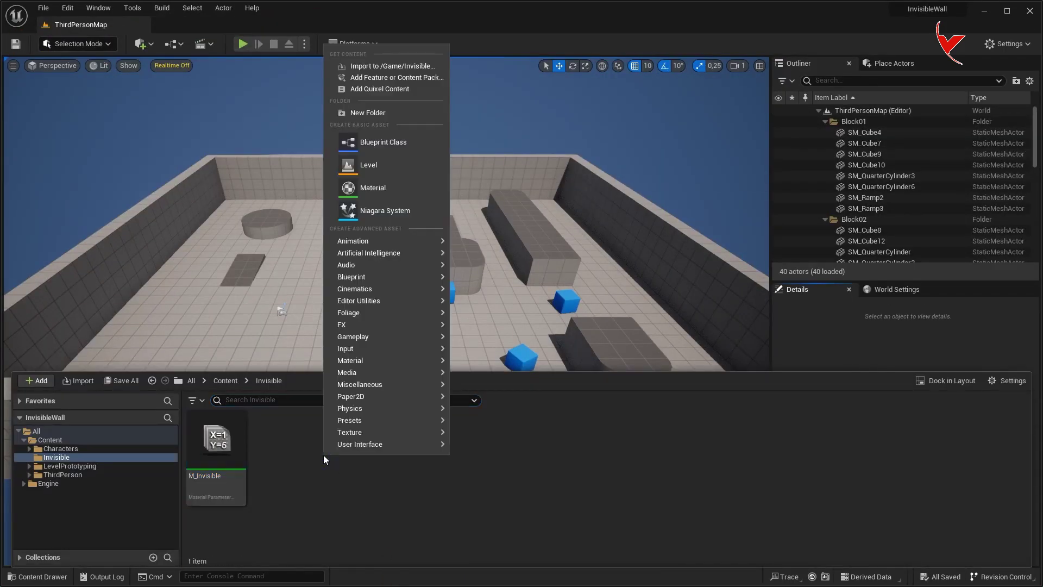
mouse_move(368, 361)
click(476, 370)
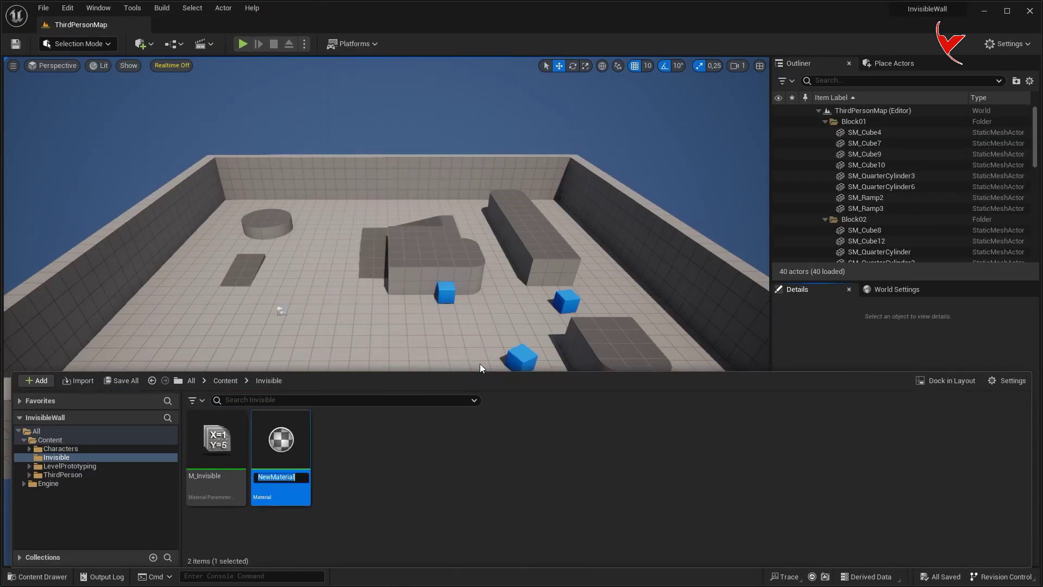
text(nvisible0)
key(Return)
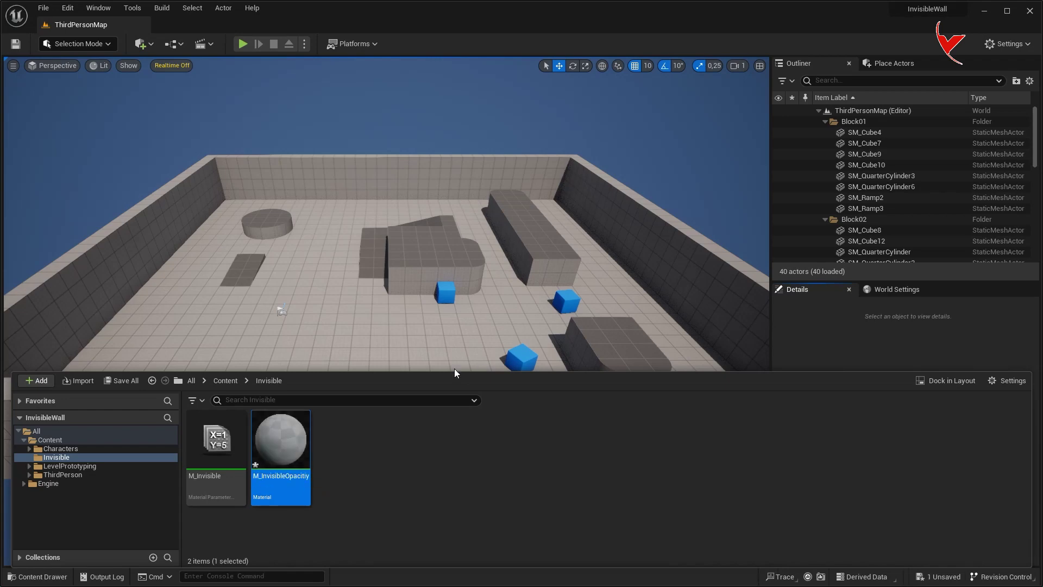
Make the material Translucent with a constant 0 feeding Opacity, and apply the changes.
double_click(299, 440)
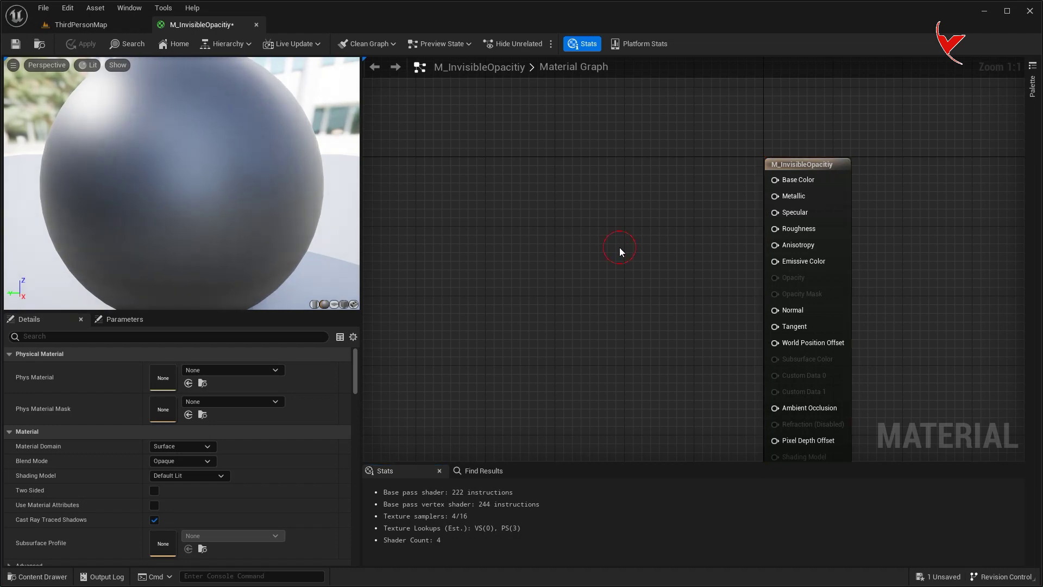
click(621, 251)
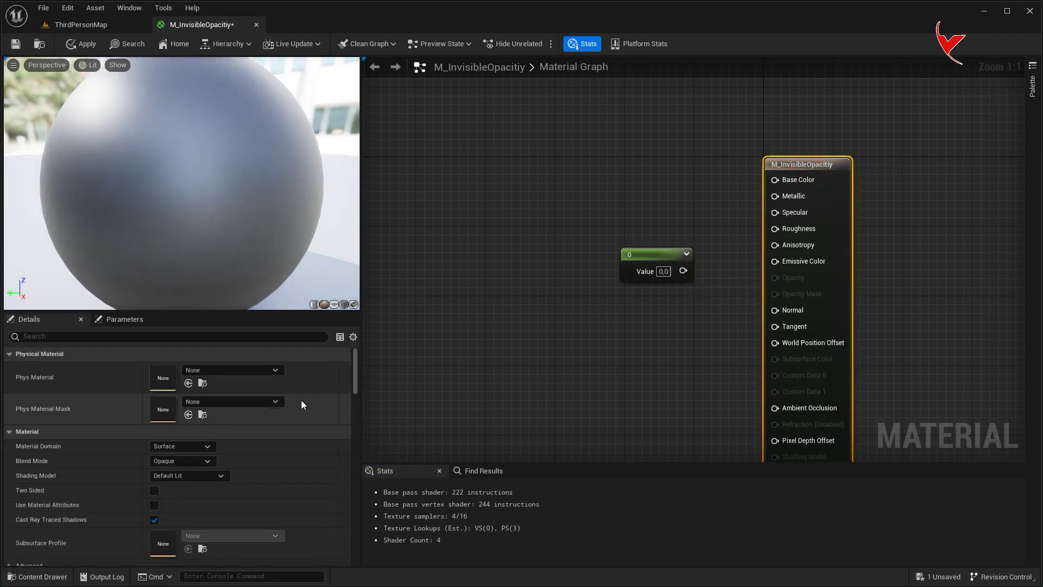
click(202, 460)
click(163, 492)
drag(684, 271, 775, 278)
click(86, 46)
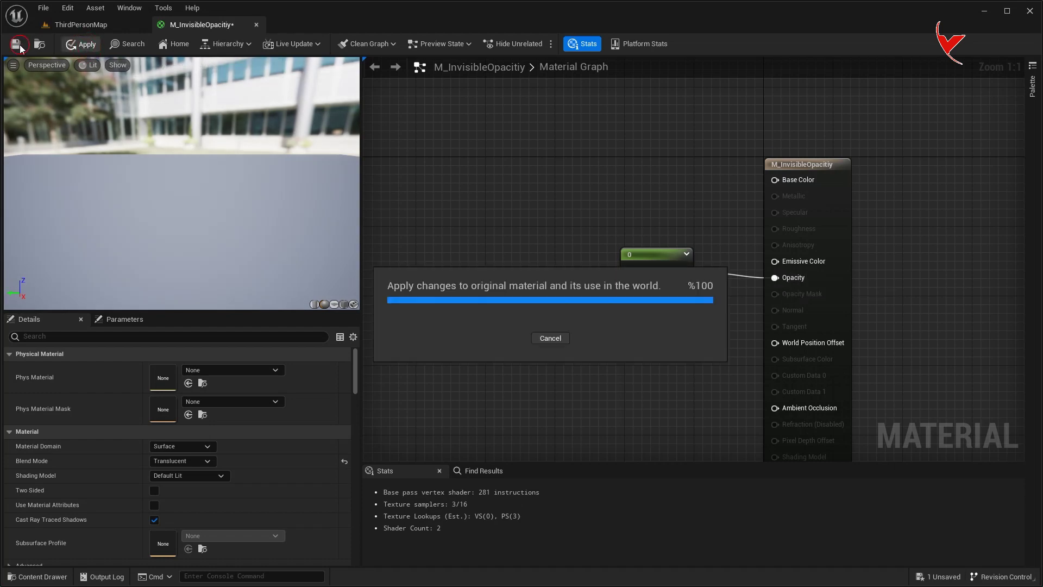
click(256, 25)
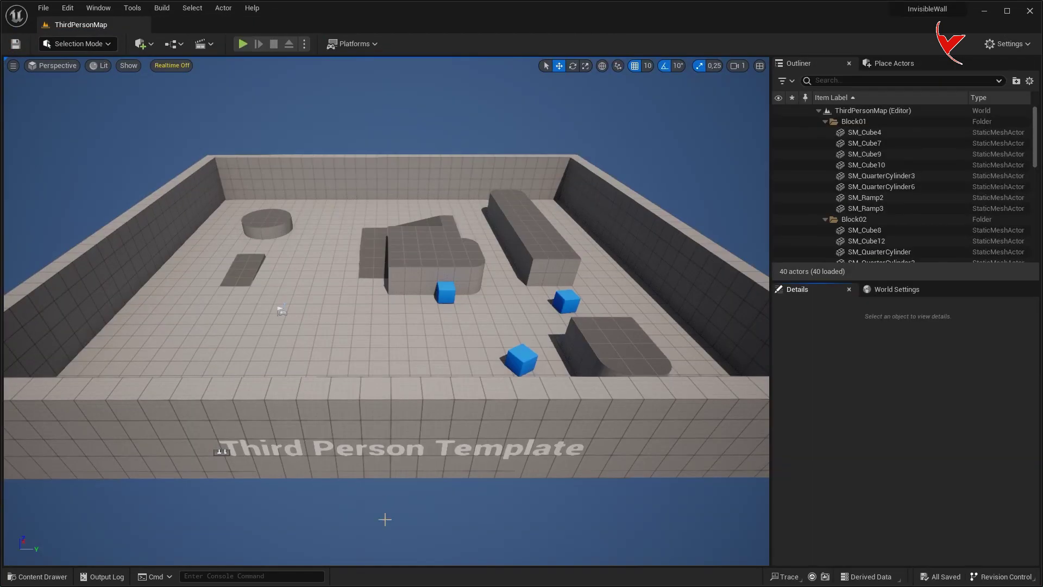
Create an Actor Blueprint named InvisibleActor in the Invisible folder.
key(ctrl+space)
right_click(378, 453)
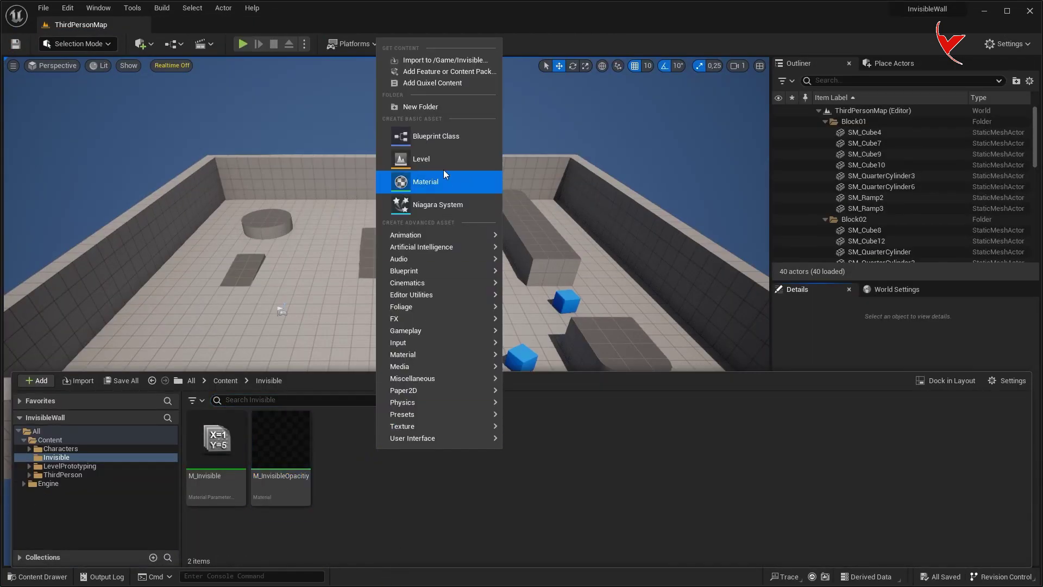
click(438, 144)
click(431, 231)
text(InvisibleAc)
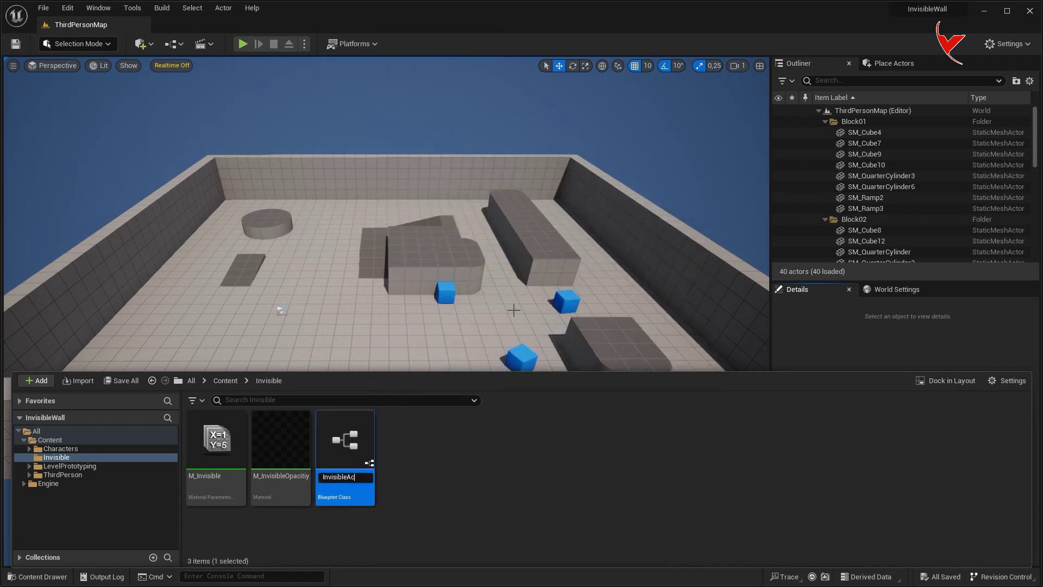
text(tor)
key(Return)
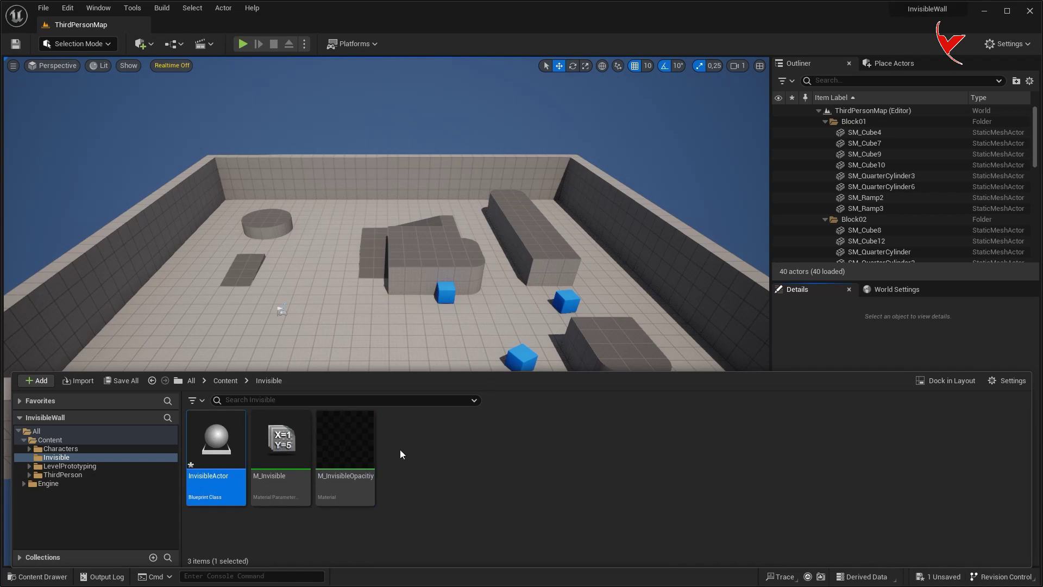
double_click(224, 447)
Add a Cube component under the root and a Box component under the Cube.
click(60, 110)
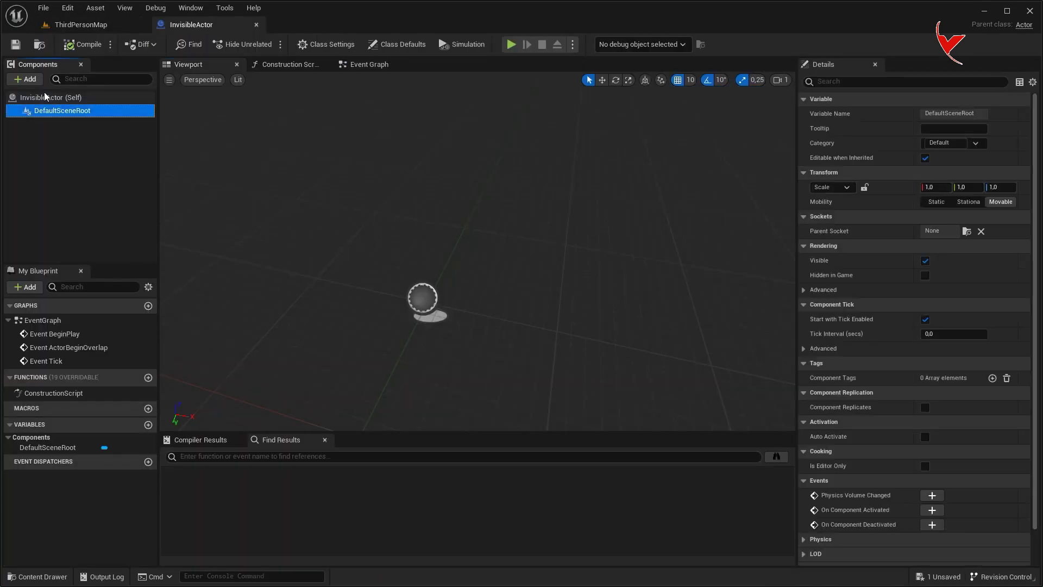
click(26, 79)
text(cu)
click(102, 112)
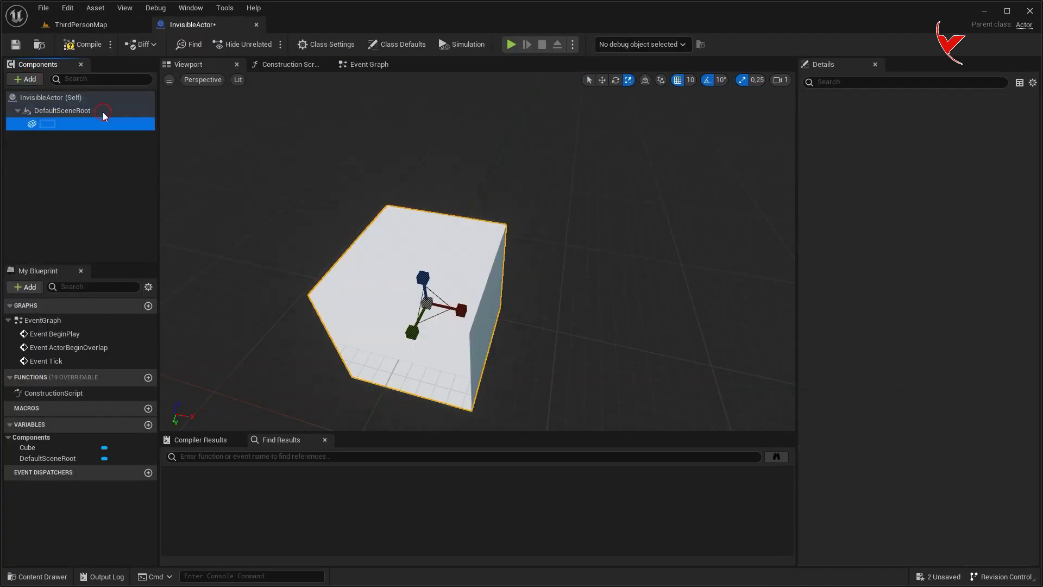
click(25, 79)
text(box)
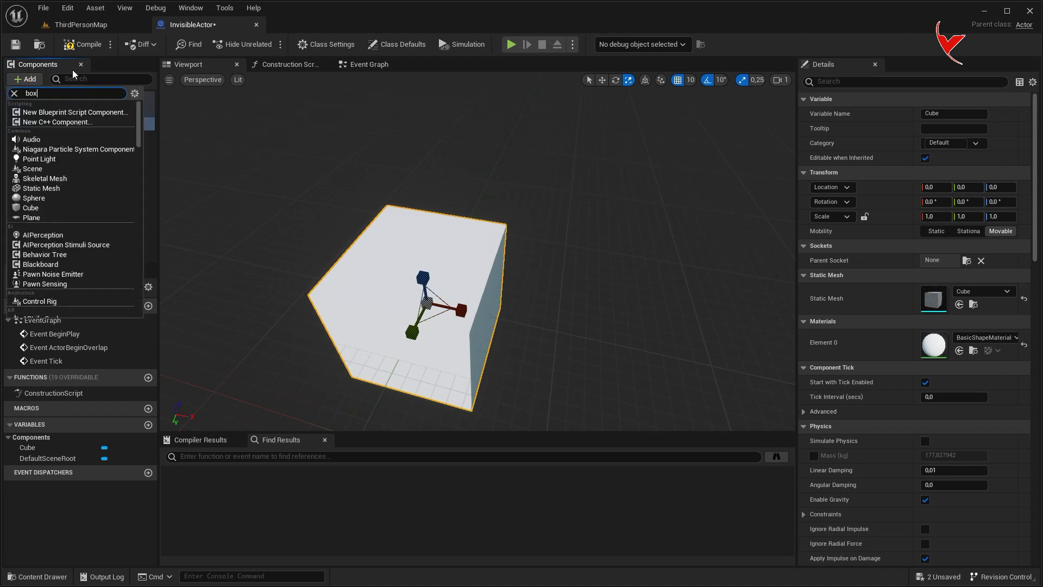
click(69, 117)
click(70, 137)
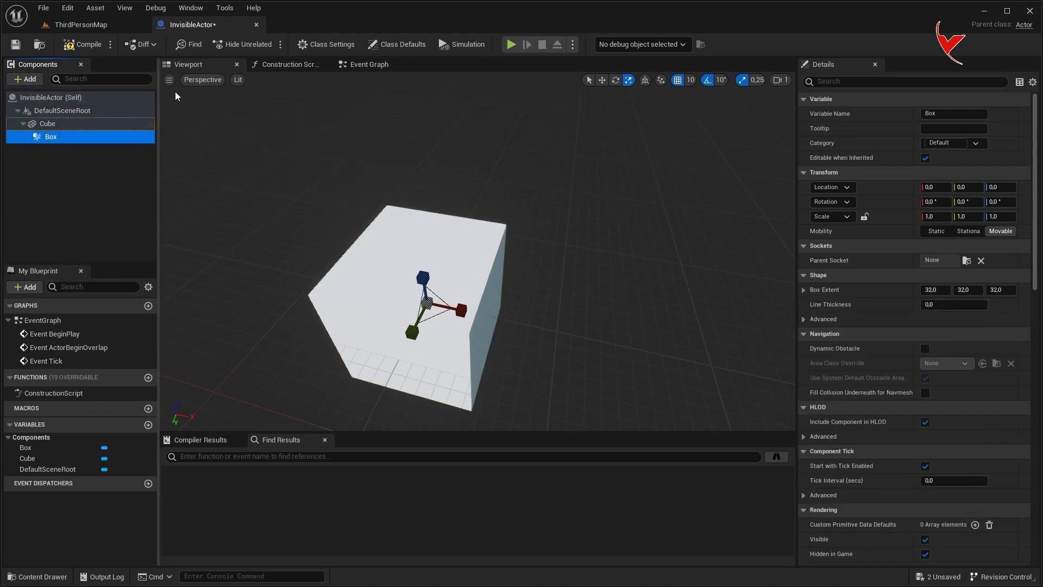
In top wireframe view, stretch the Box along X and Y to surround the cube.
click(197, 80)
click(201, 120)
scroll(545, 256, up, 2)
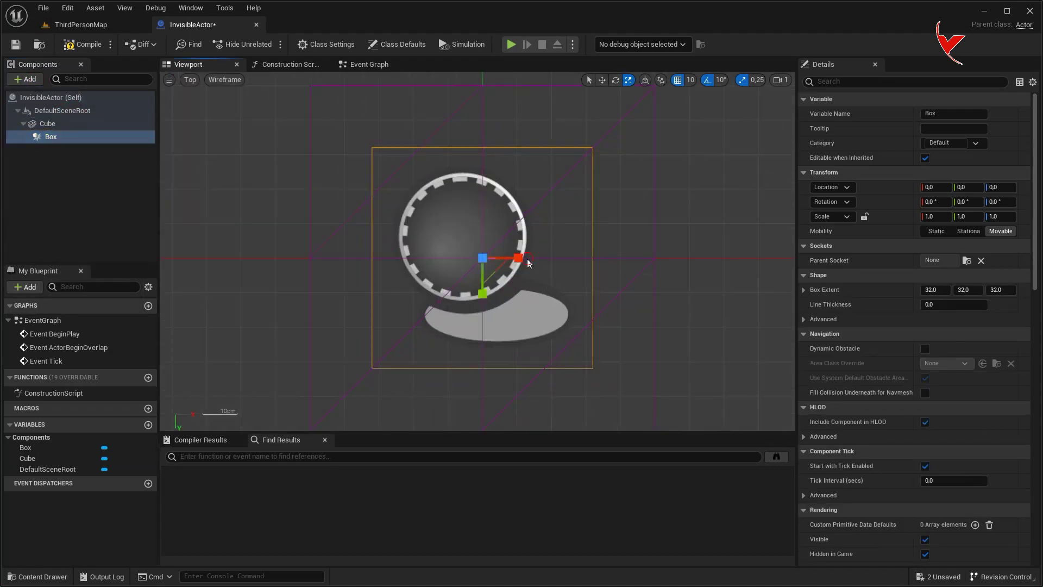
drag(518, 258, 576, 260)
scroll(501, 271, down, 3)
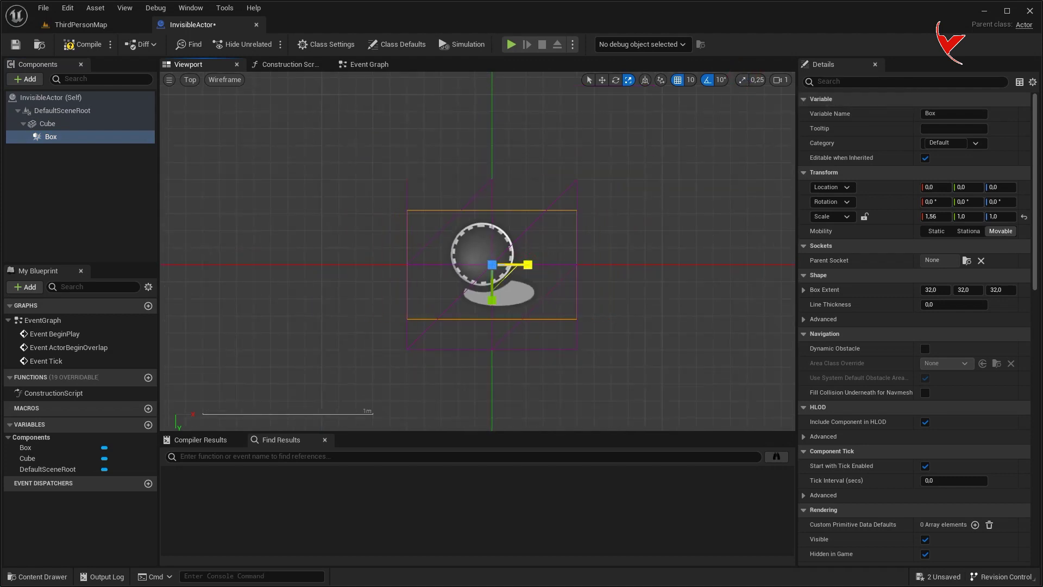
drag(492, 304, 492, 334)
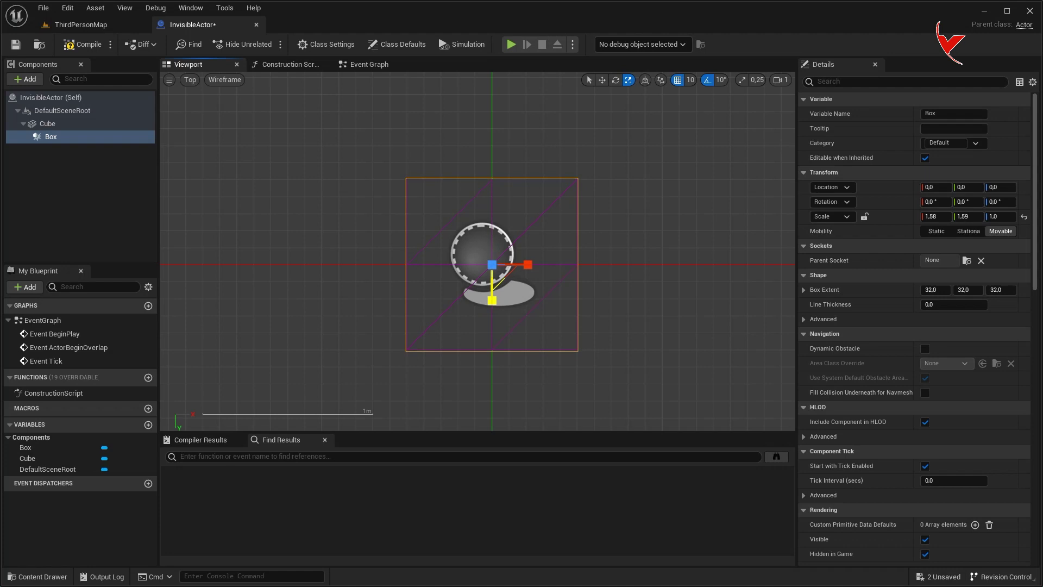
Check the Box from Left and Front views, return to Perspective, and select M_InvisibleOpacity.
click(190, 80)
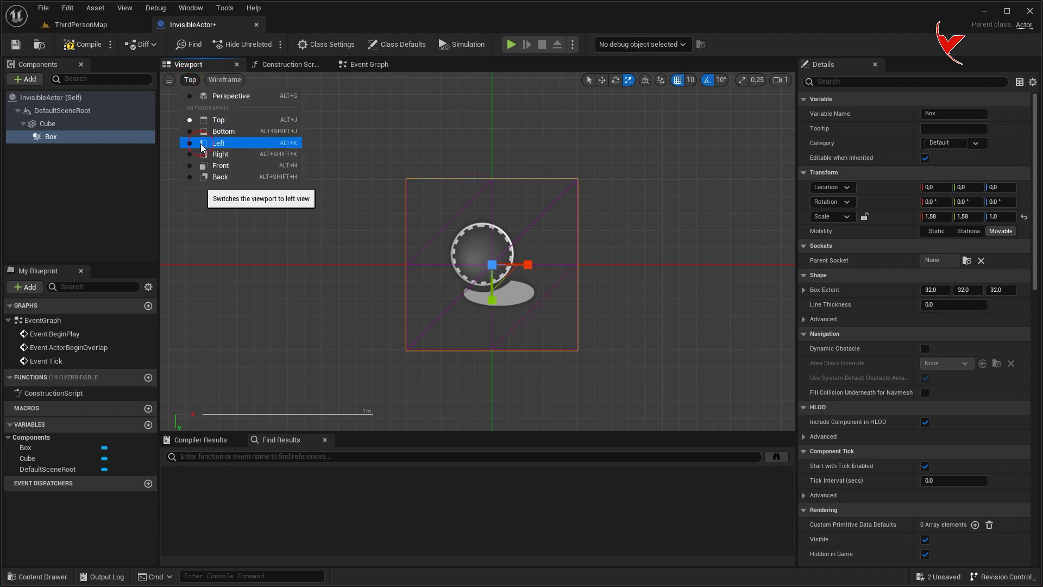
click(214, 142)
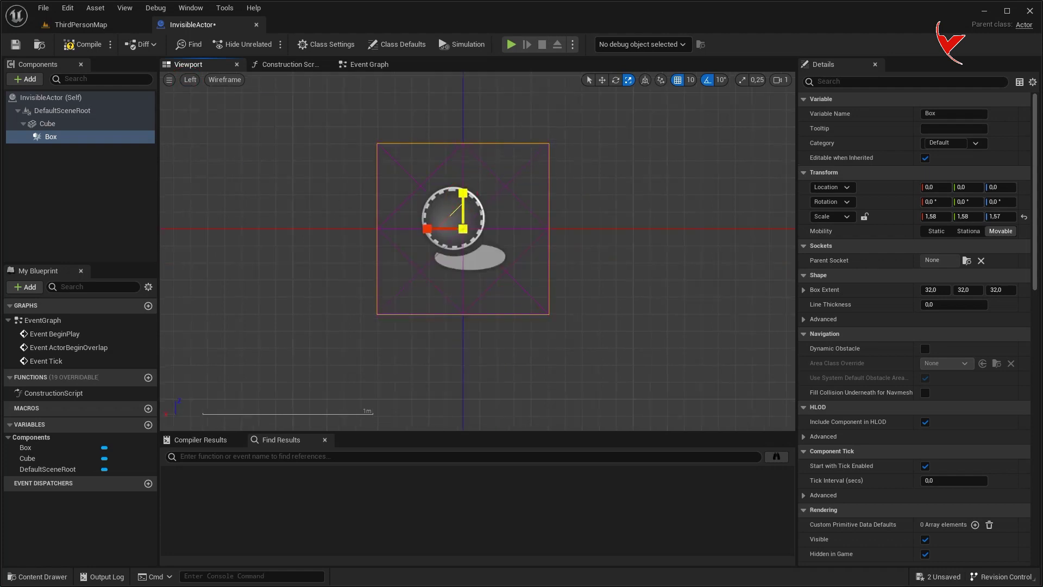
click(195, 81)
click(225, 165)
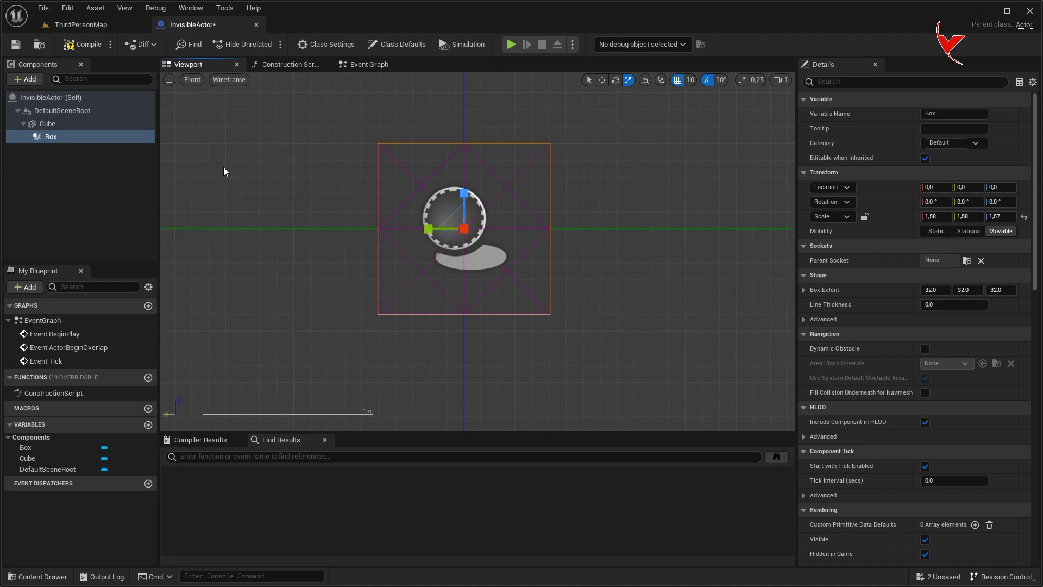
click(192, 80)
click(197, 101)
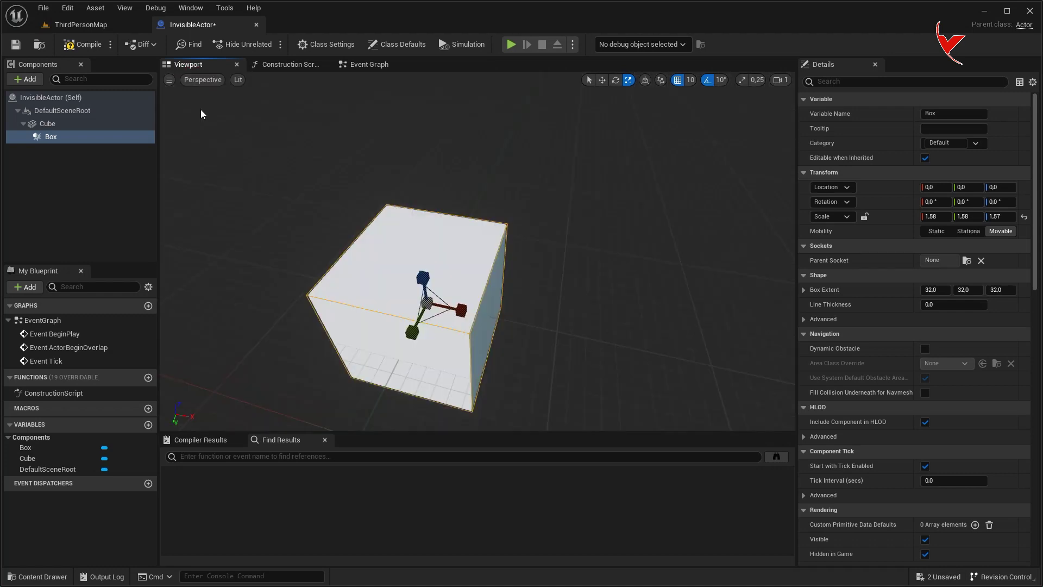
click(37, 576)
click(345, 451)
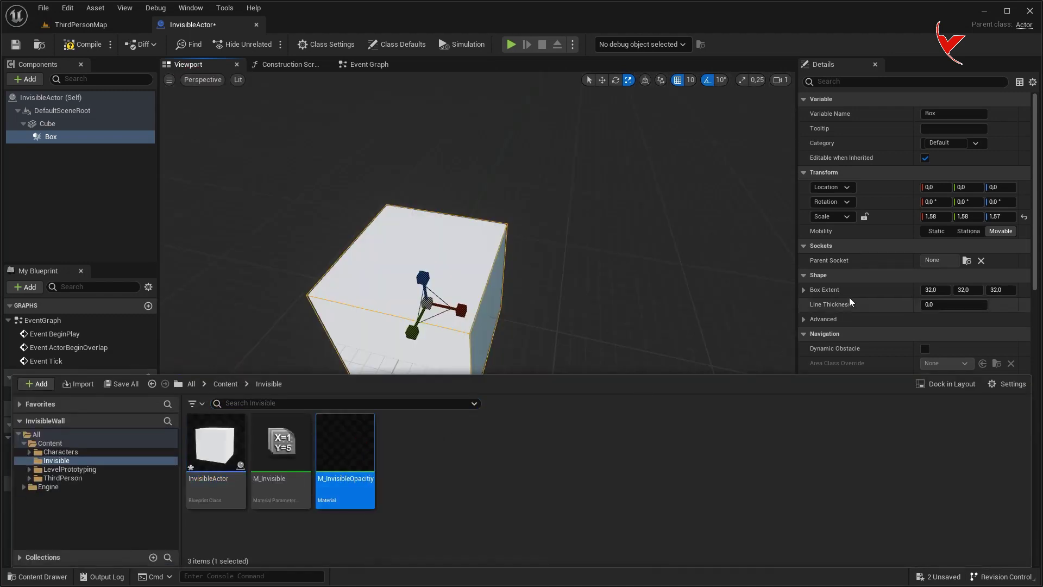
Apply M_InvisibleOpacity to the Cube and set its collision preset to NoCollision.
click(47, 123)
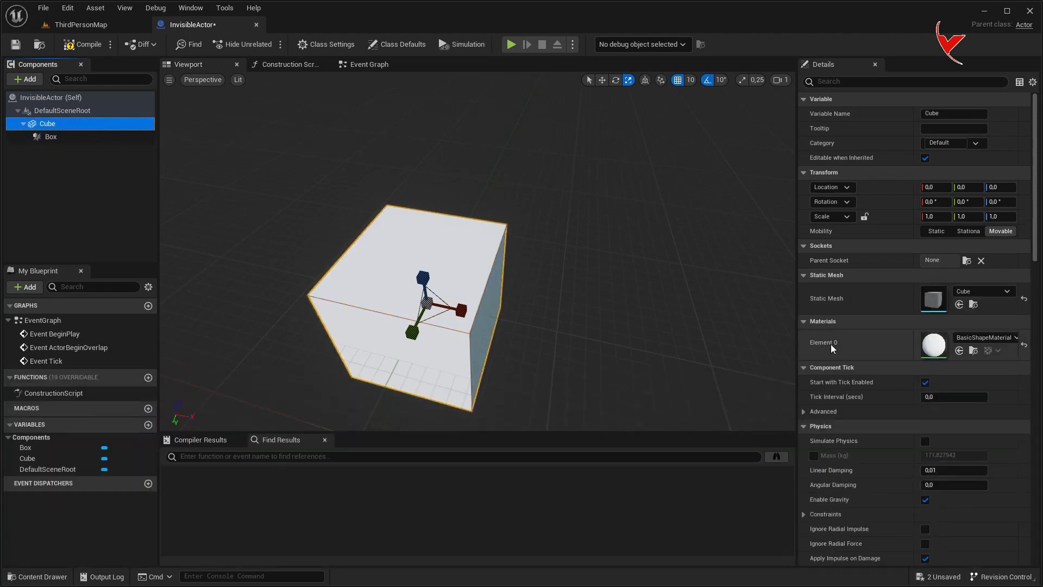
click(960, 352)
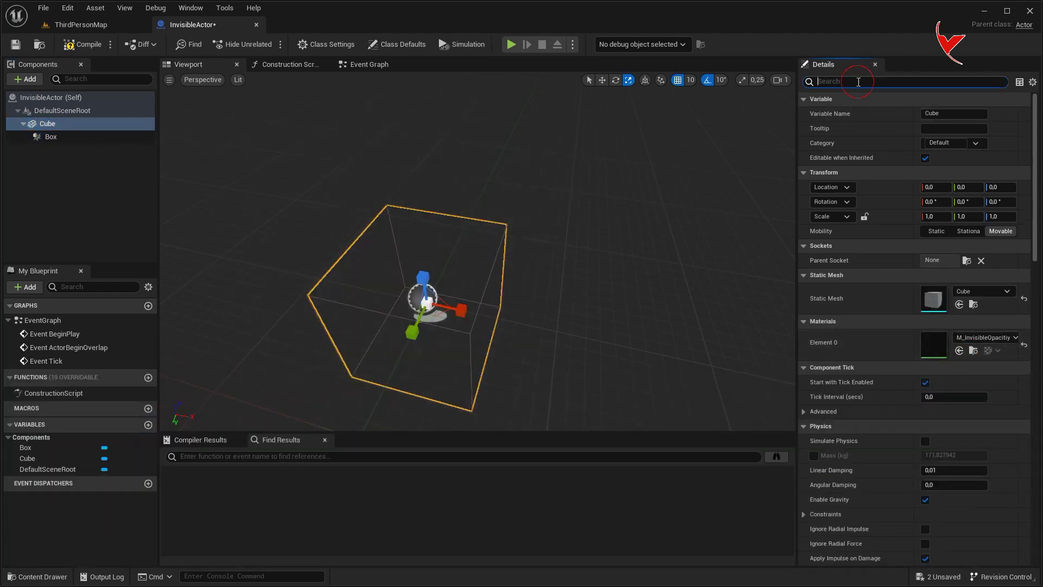
text(col)
click(953, 189)
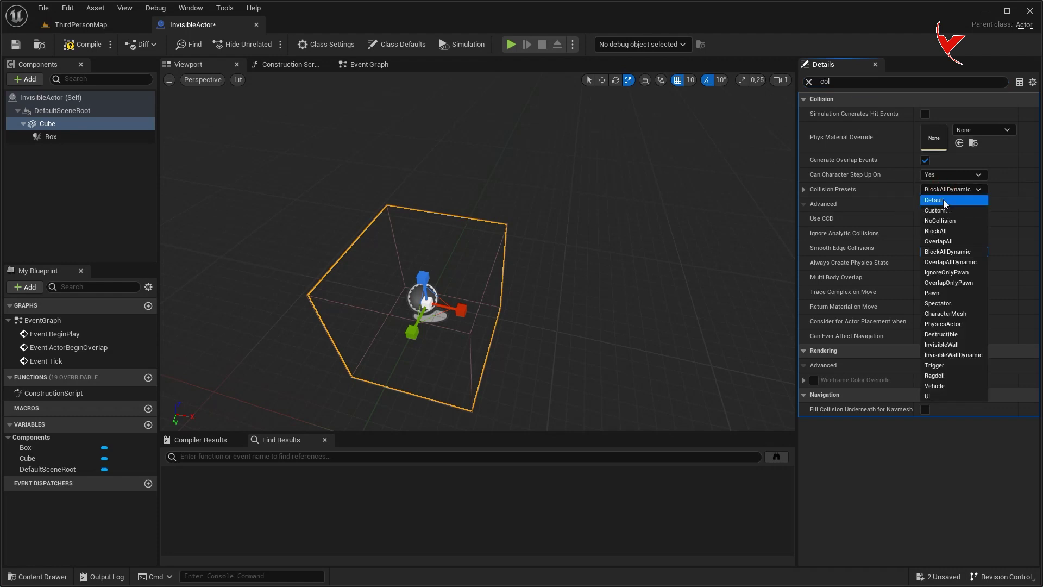
click(945, 217)
Review the Box's collision presets, then add a macro named HideVisible.
click(65, 137)
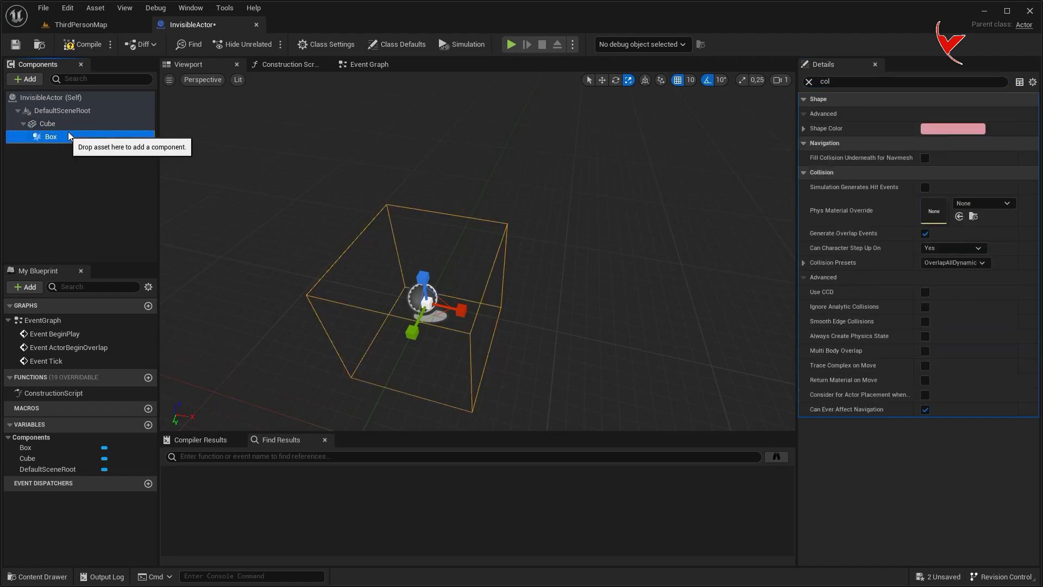
click(954, 263)
click(967, 283)
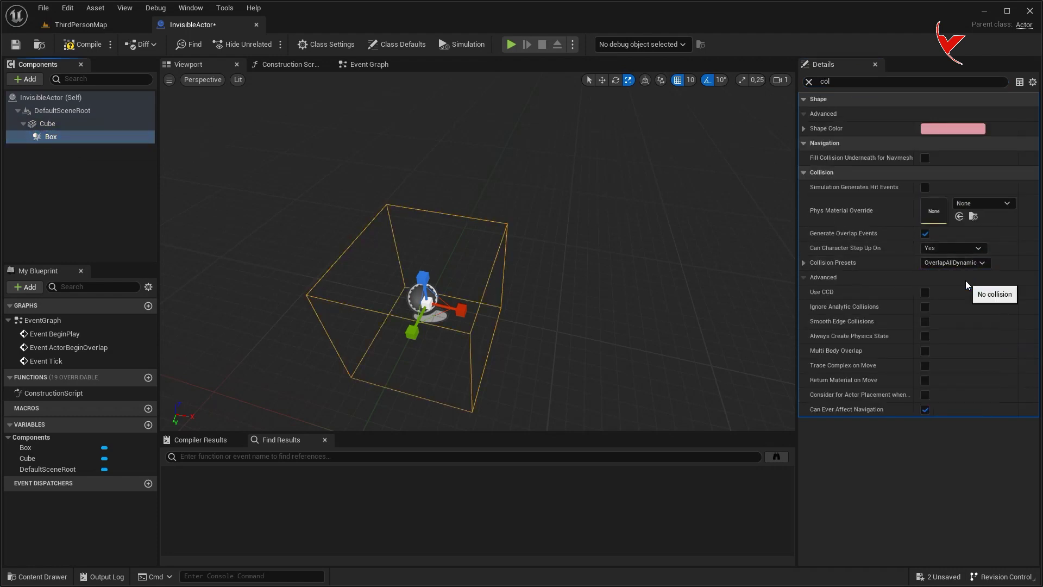
click(148, 408)
text(HideVisible)
key(Return)
Give the macro an execution input pin and an output pin.
click(809, 82)
click(435, 257)
click(1024, 187)
double_click(847, 201)
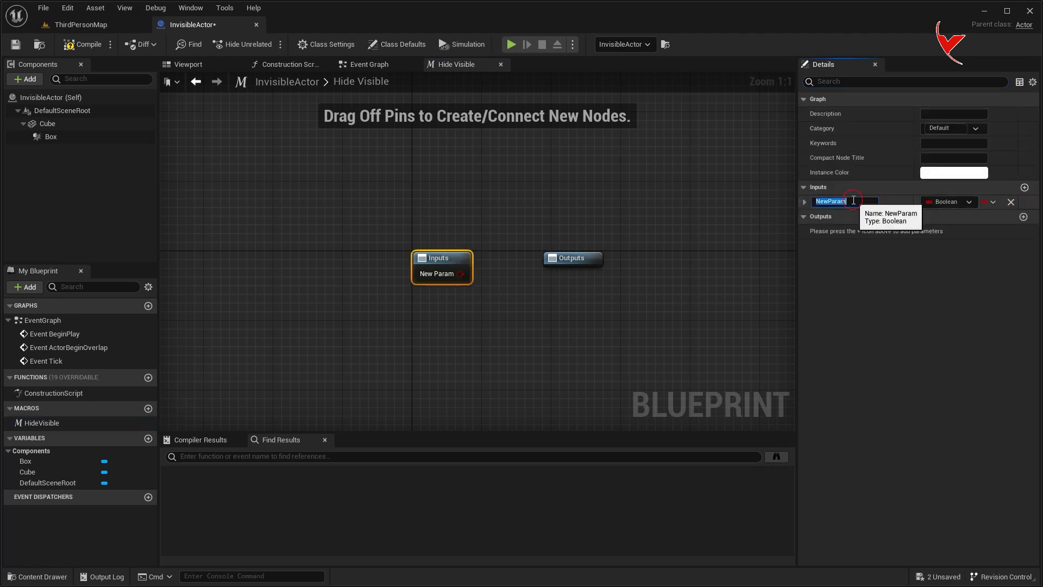
click(951, 202)
click(956, 228)
click(1023, 216)
double_click(850, 232)
text(Out)
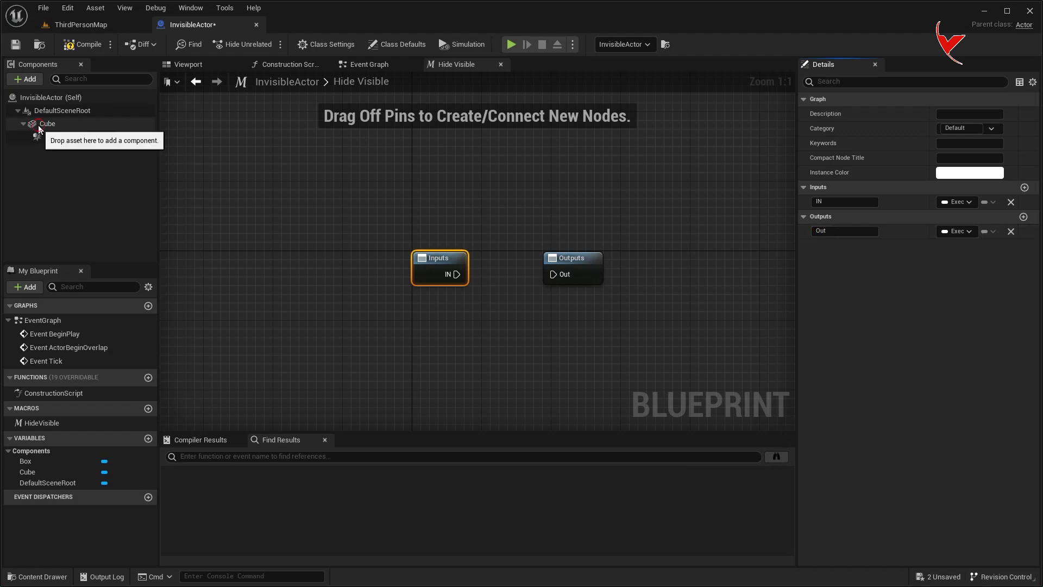
Bring the Cube into the macro graph and add Get World Location and Get World Scale nodes.
mouse_move(48, 124)
mouse_down()
mouse_move(390, 309)
mouse_move(482, 313)
mouse_up()
text(get world loca)
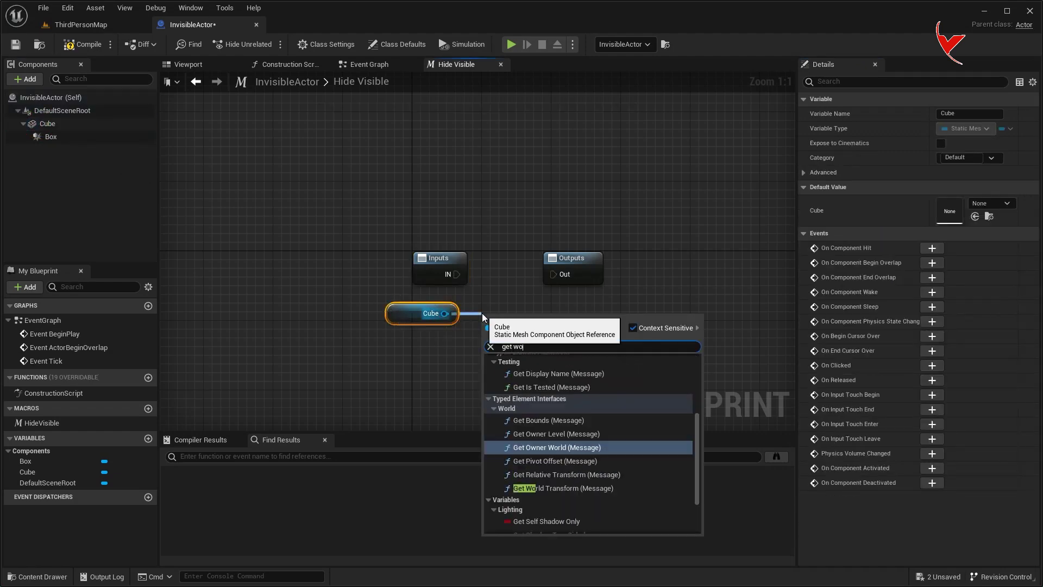
click(536, 394)
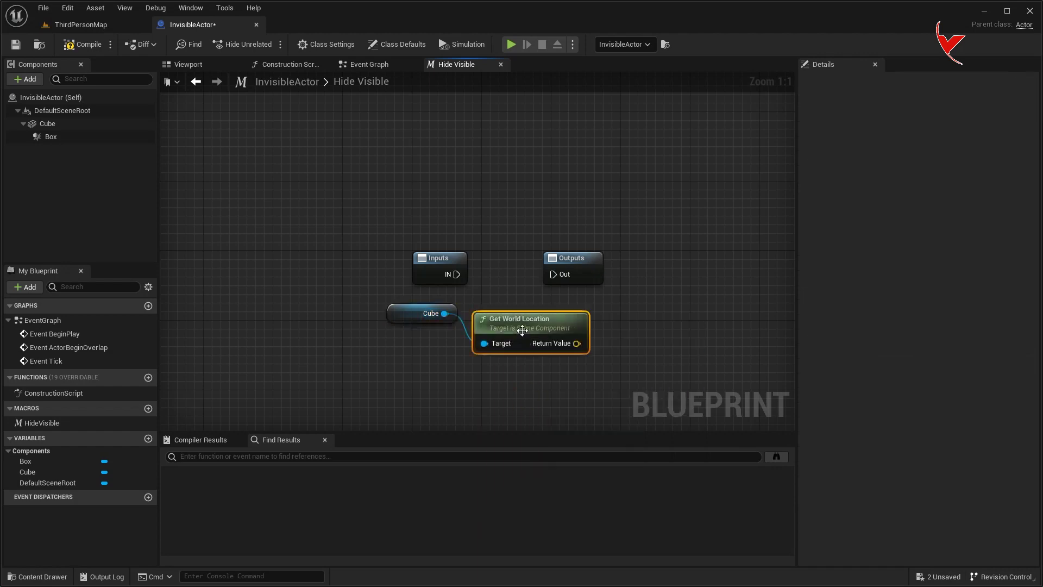
scroll(501, 308, down, 4)
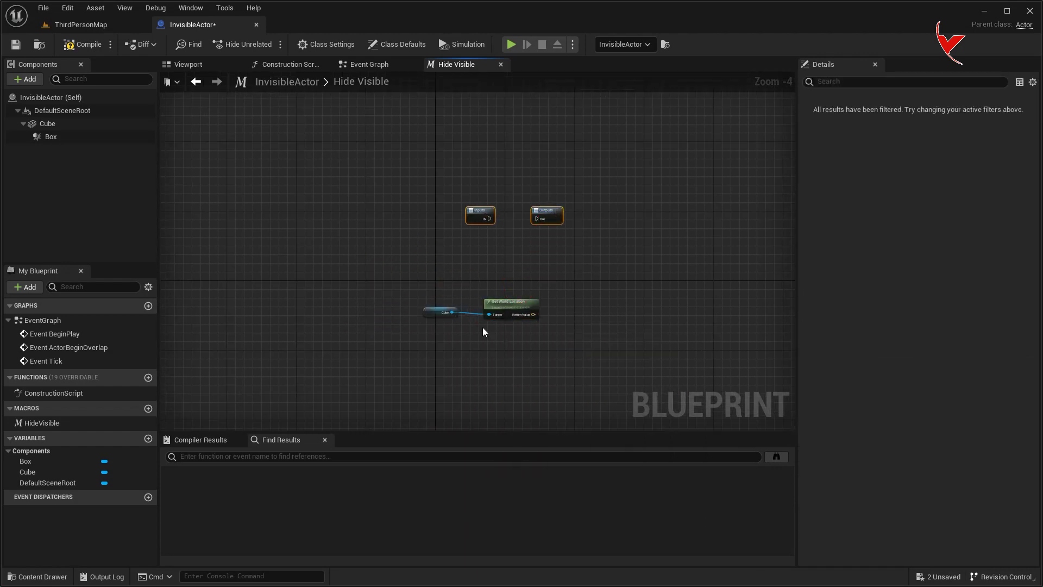
scroll(491, 326, up, 4)
drag(406, 299, 407, 299)
text(get world sca)
click(466, 357)
Add a Set Vector Parameter Value node using M_Invisible's TargetLocation after the IN pin.
right_drag(591, 196, 486, 295)
drag(435, 160, 737, 159)
drag(396, 175, 396, 177)
text(set vector param)
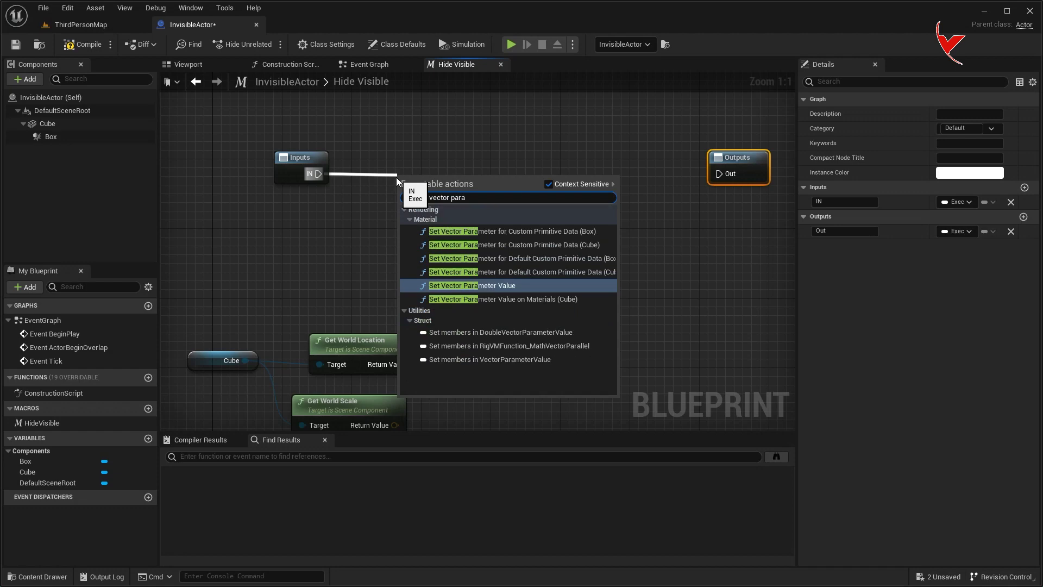
click(468, 285)
right_drag(469, 172, 526, 191)
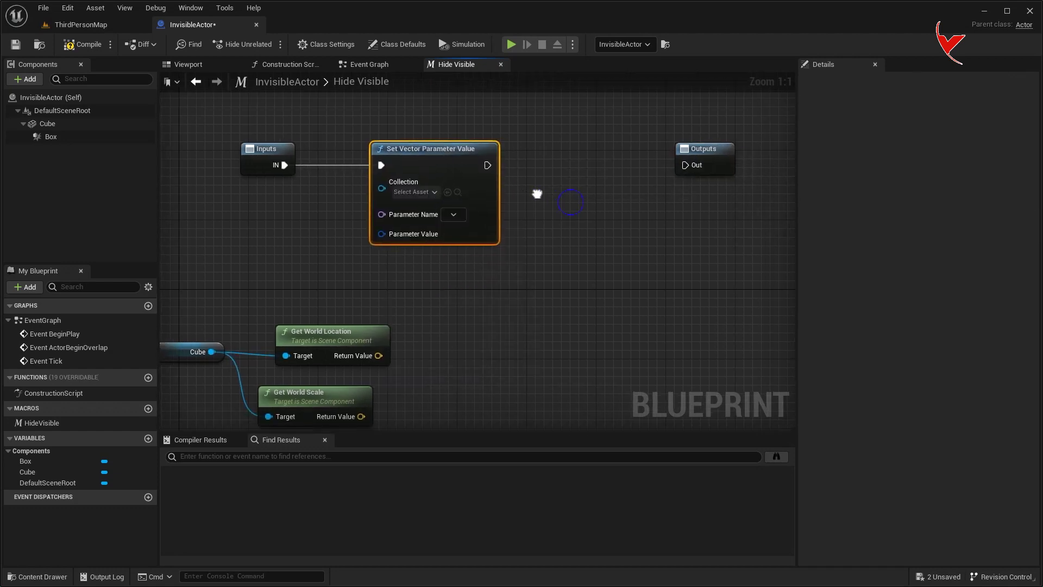
key(ctrl+space)
click(282, 446)
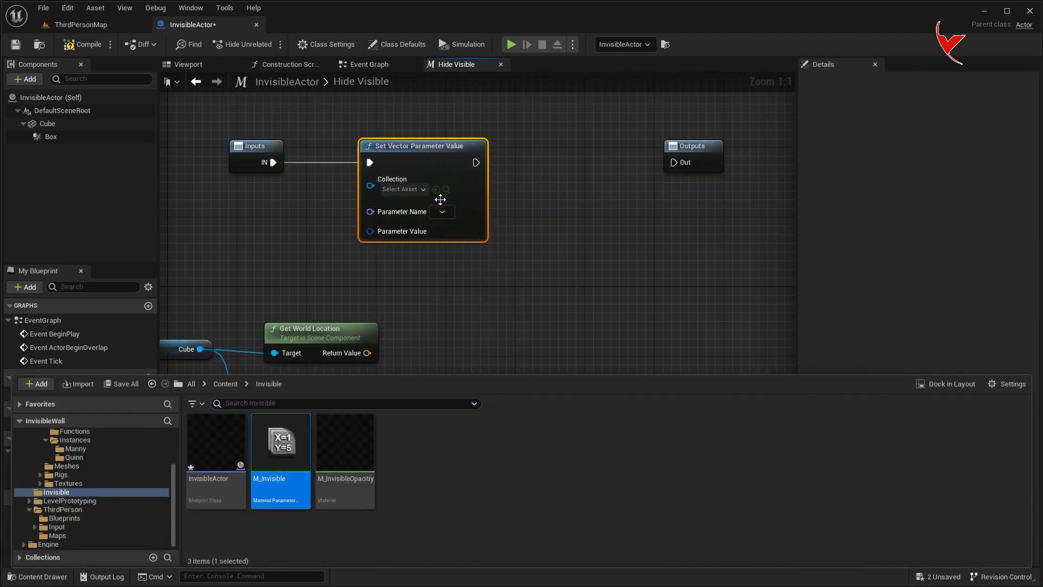
click(435, 189)
click(440, 212)
click(442, 224)
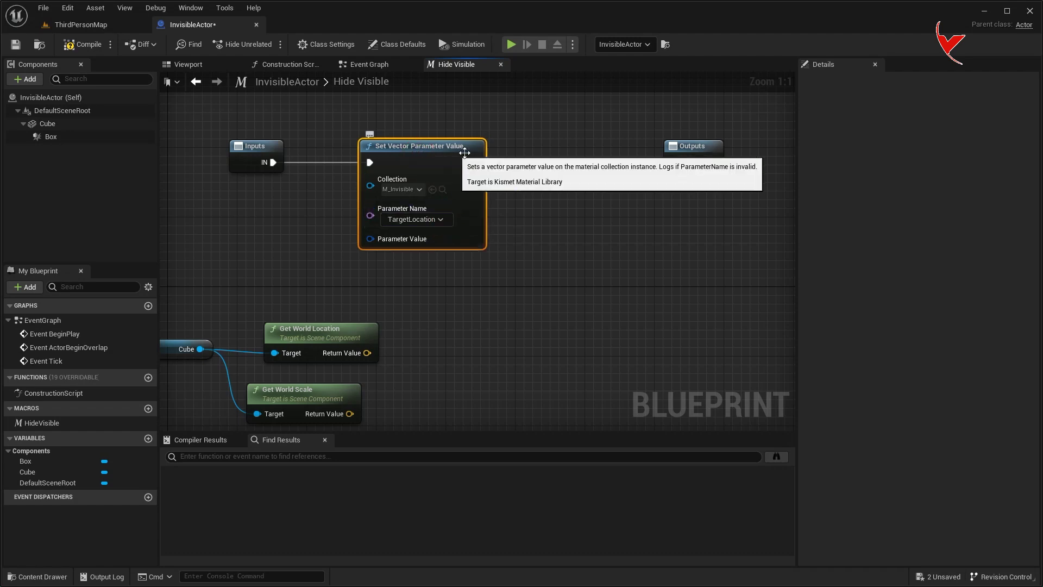
Duplicate the node for TargetScale and connect it to the Outputs node.
key(ctrl+w)
drag(475, 161, 535, 162)
drag(684, 152, 718, 152)
drag(639, 163, 708, 162)
drag(592, 145, 600, 146)
click(586, 219)
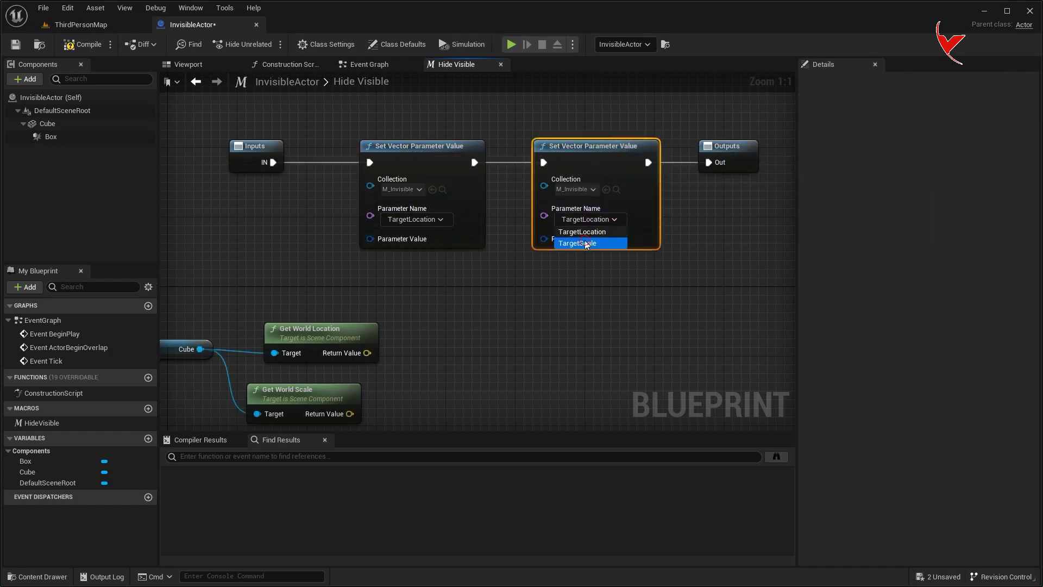
click(578, 243)
Wire World Location and World Scale into the two parameter nodes' Value inputs.
right_drag(586, 256, 740, 244)
drag(543, 405, 326, 285)
drag(472, 311, 378, 294)
drag(425, 323, 523, 227)
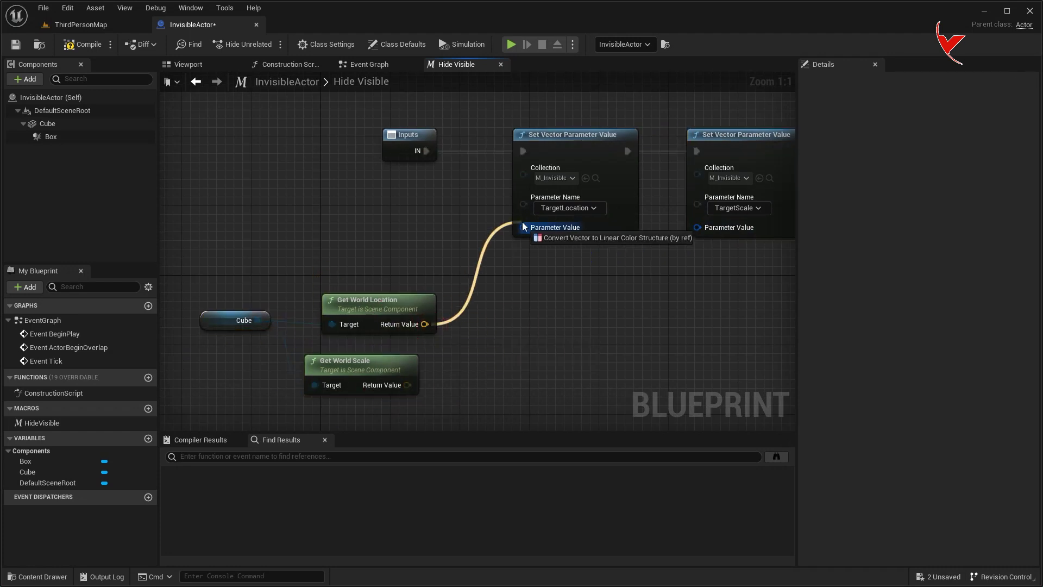
drag(407, 385, 697, 227)
drag(544, 258, 639, 277)
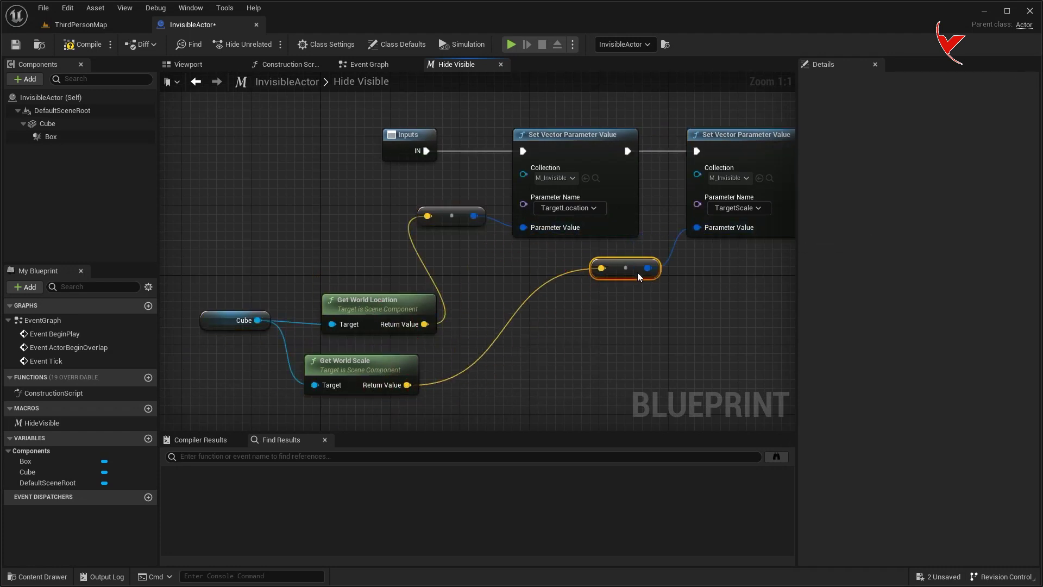
scroll(521, 272, down, 2)
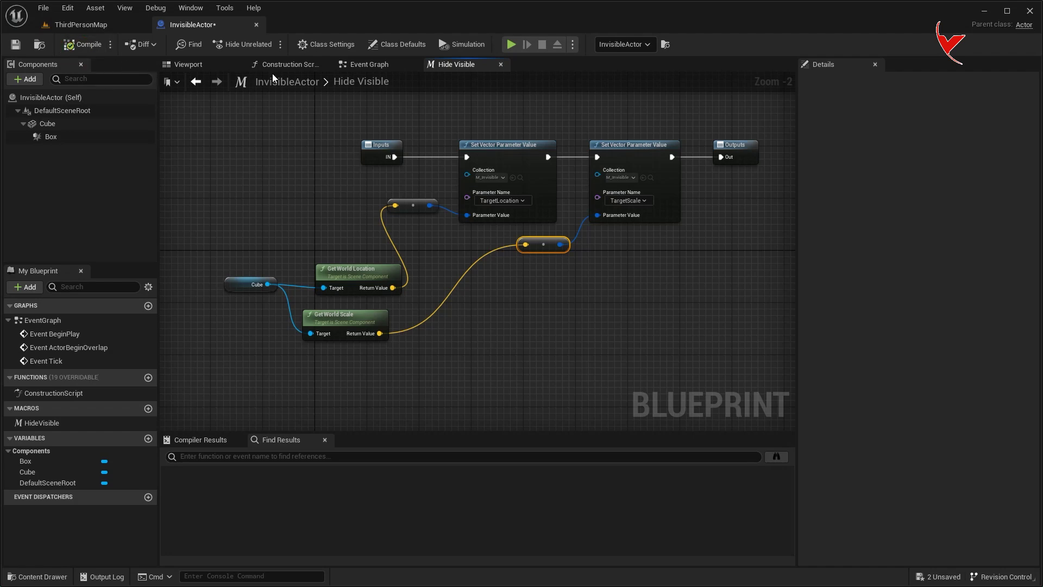
click(282, 64)
Call Hide Visible in the Construction Script and after Event BeginPlay, then compile and save.
drag(42, 422, 456, 239)
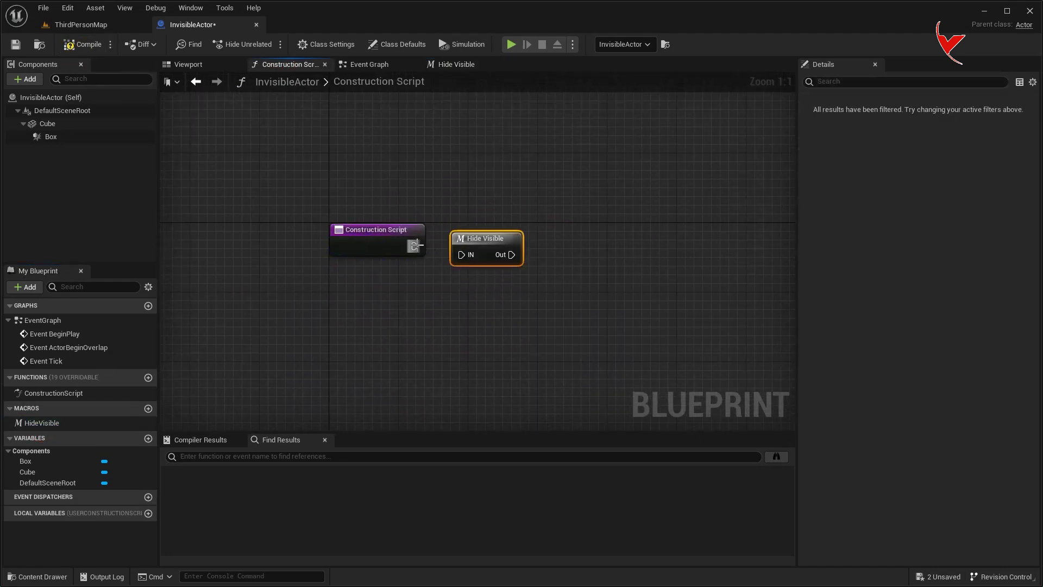
click(370, 66)
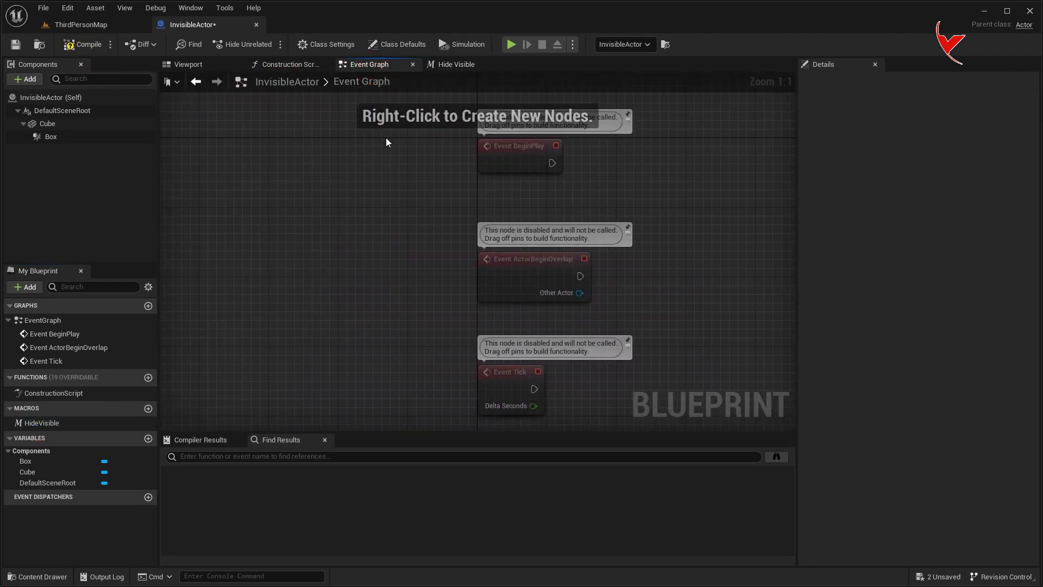
mouse_move(42, 422)
mouse_down()
mouse_move(536, 182)
mouse_move(542, 205)
mouse_up()
click(83, 44)
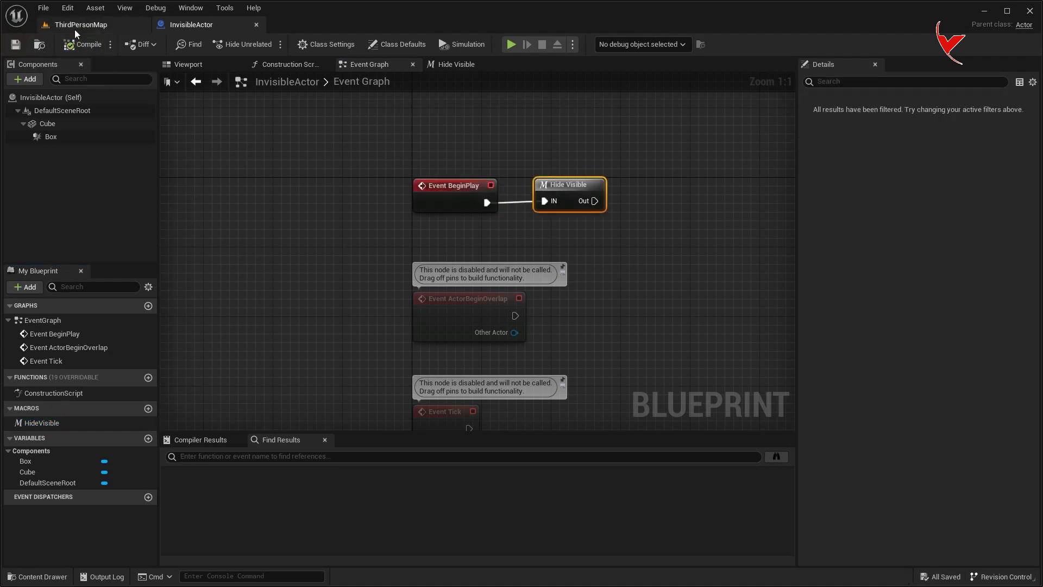
click(80, 25)
key(ctrl+space)
Place an InvisibleActor in the level, enlarge its box to about 4.18×5.18×6.08, and raise it.
drag(216, 440, 390, 347)
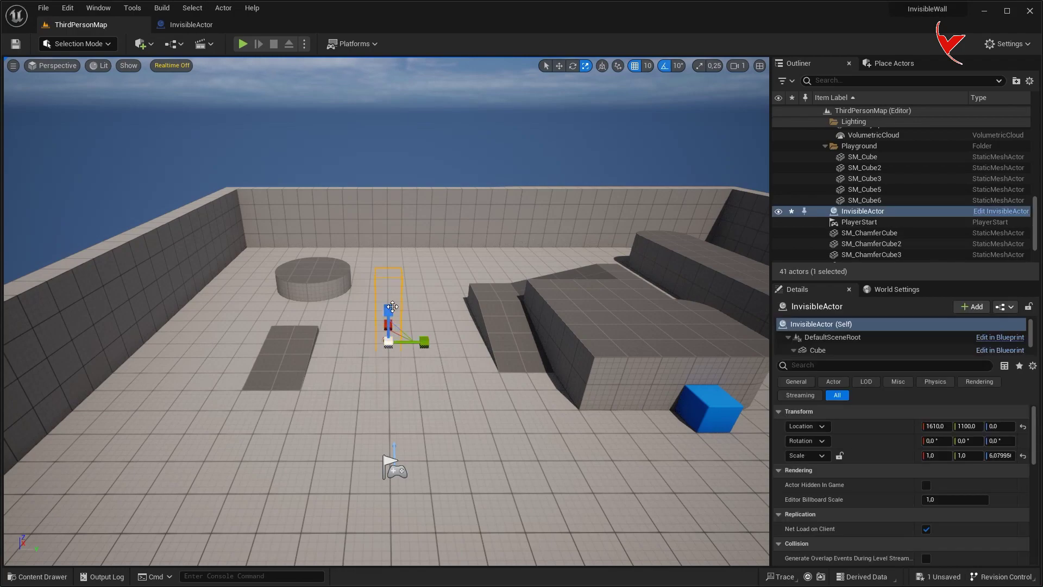
mouse_move(424, 341)
alt+mouse_down()
mouse_move(381, 304)
mouse_move(441, 235)
alt+mouse_up()
click(559, 65)
drag(359, 261, 354, 161)
Lower the InvisibleActor box to Z 260 and bring up the Invisible folder's create-asset menu.
key(f)
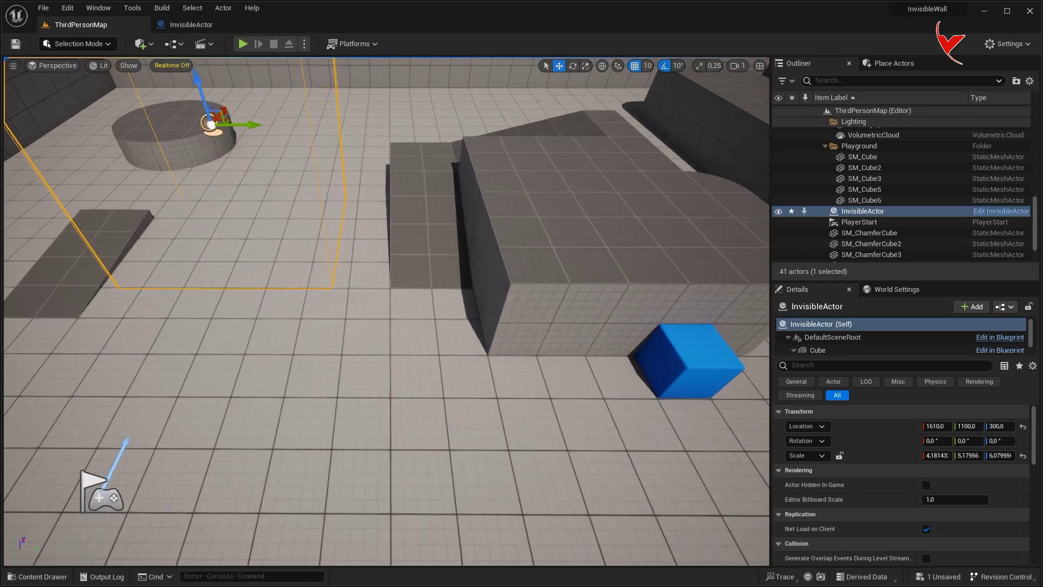
drag(365, 198, 364, 208)
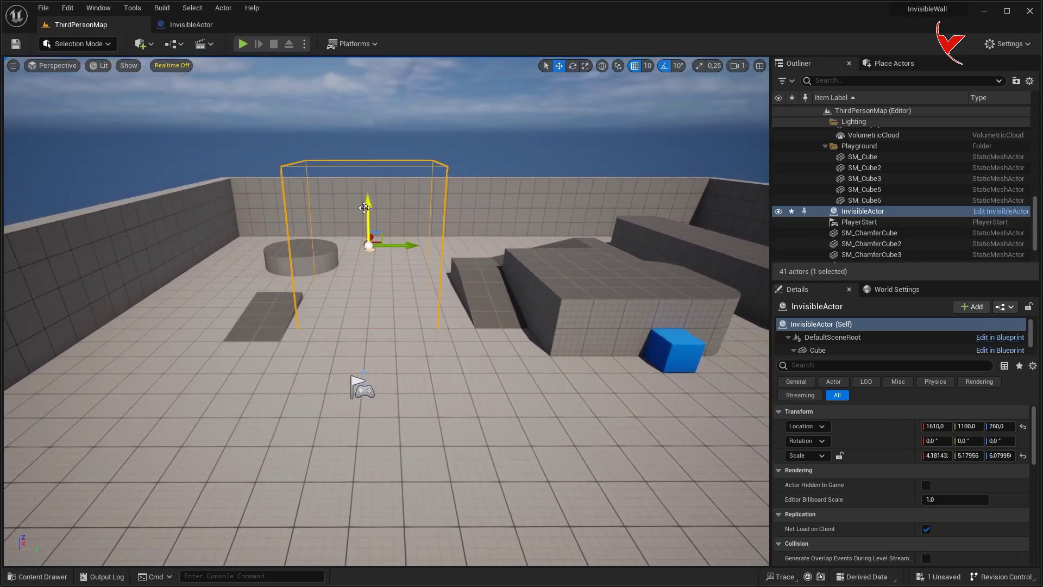
key(ctrl+space)
right_click(419, 447)
Create a material function named MF_InvisibleTarget and open it for editing.
mouse_move(463, 347)
click(611, 379)
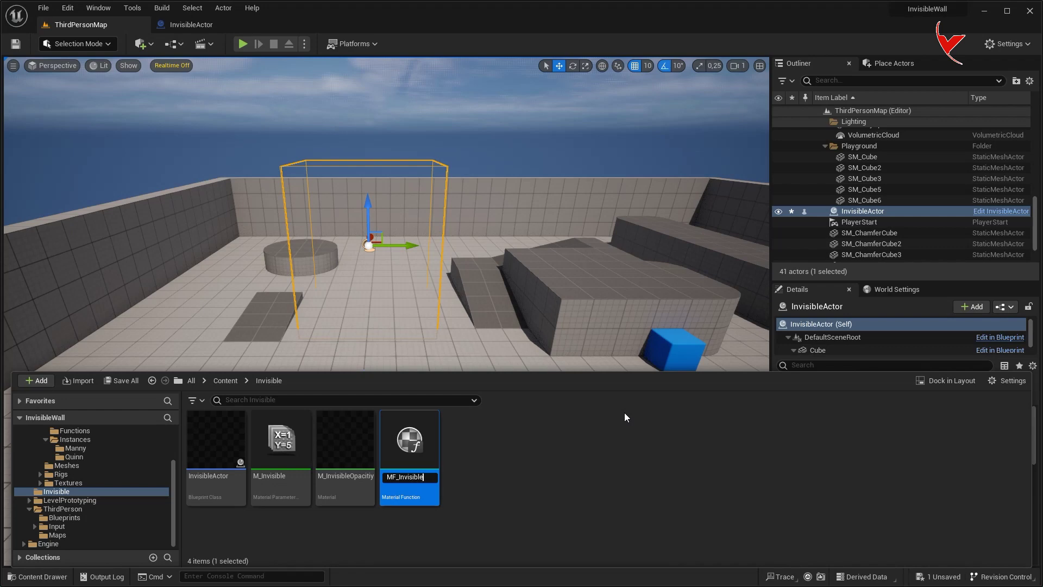
key(Return)
double_click(403, 452)
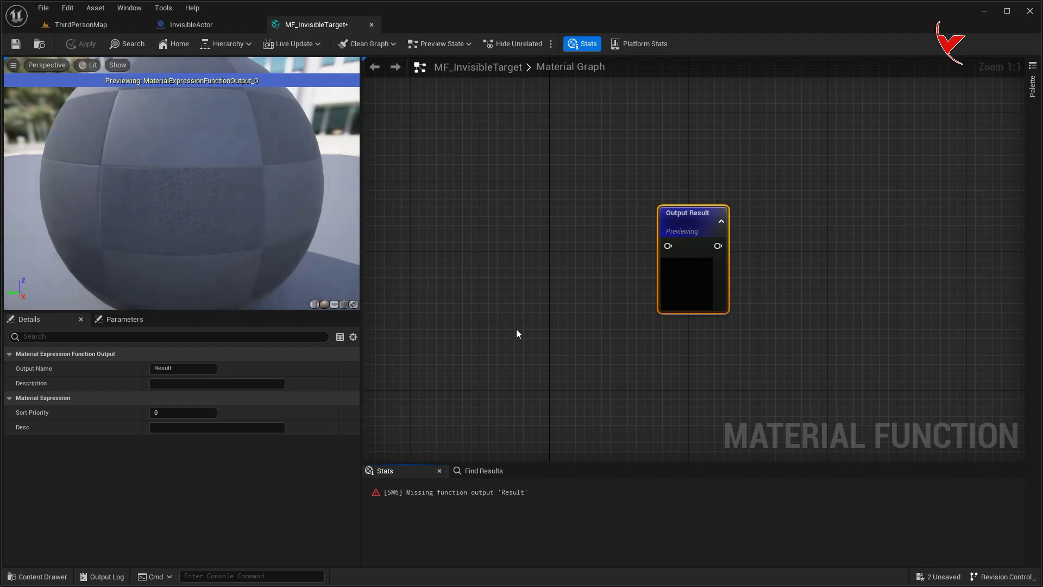
Add M_Invisible collection parameter nodes reading TargetLocation and TargetScale.
right_drag(516, 334, 563, 319)
key(ctrl+space)
drag(280, 443, 500, 230)
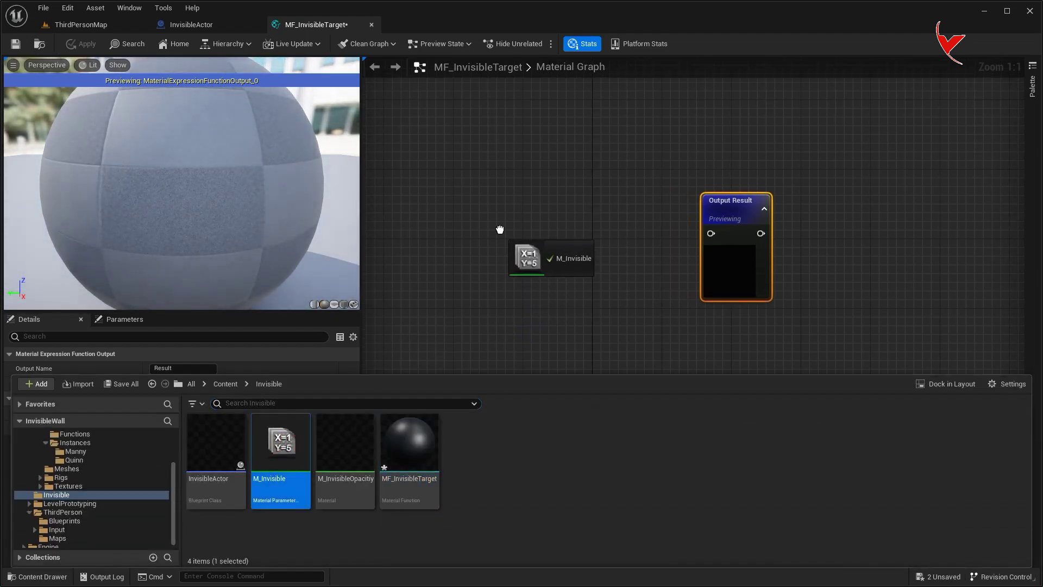
drag(561, 273, 487, 189)
click(204, 400)
click(173, 409)
key(ctrl+d)
drag(505, 326, 496, 318)
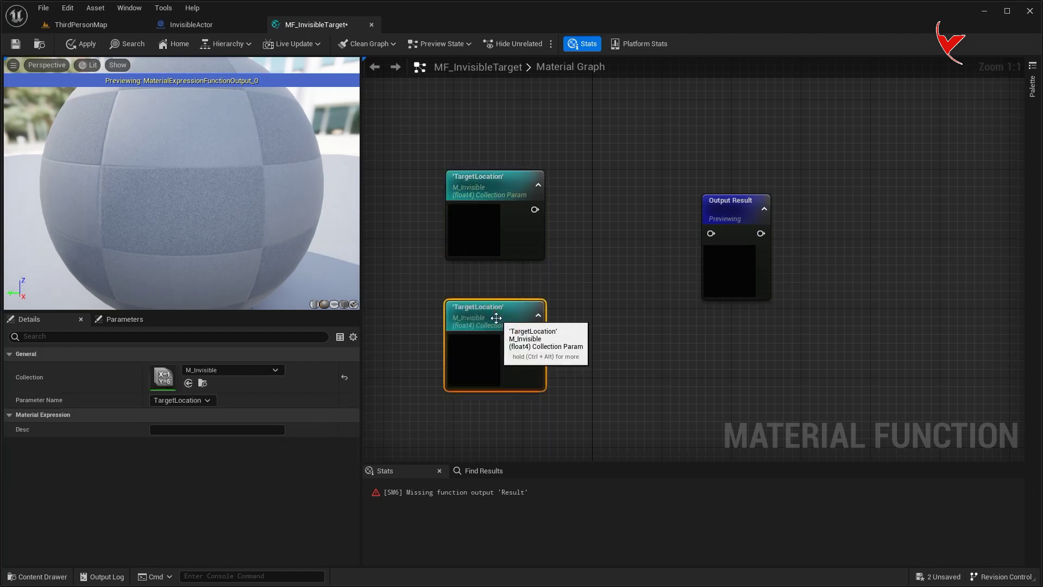
click(208, 401)
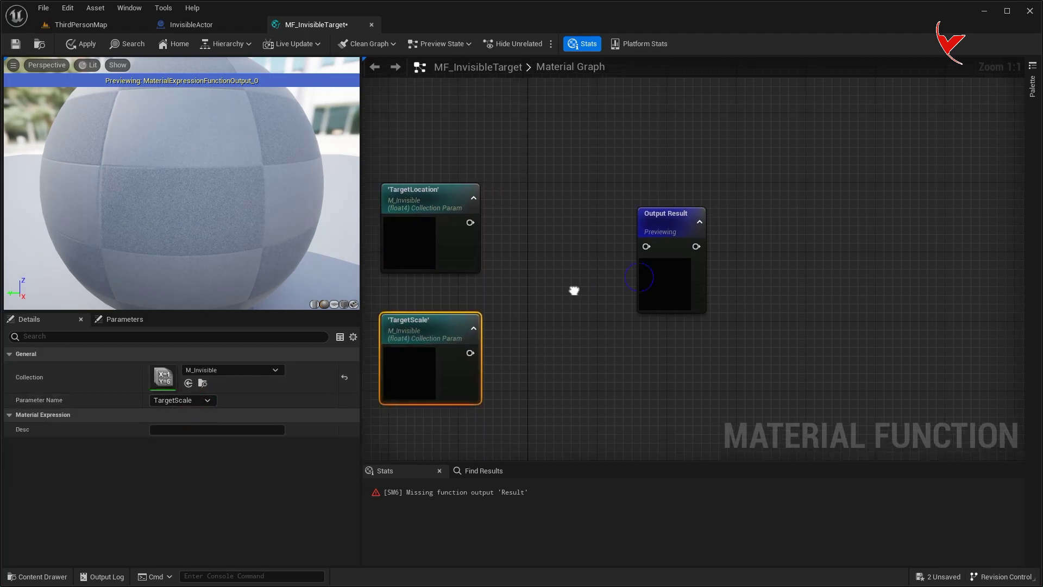
drag(646, 233, 814, 210)
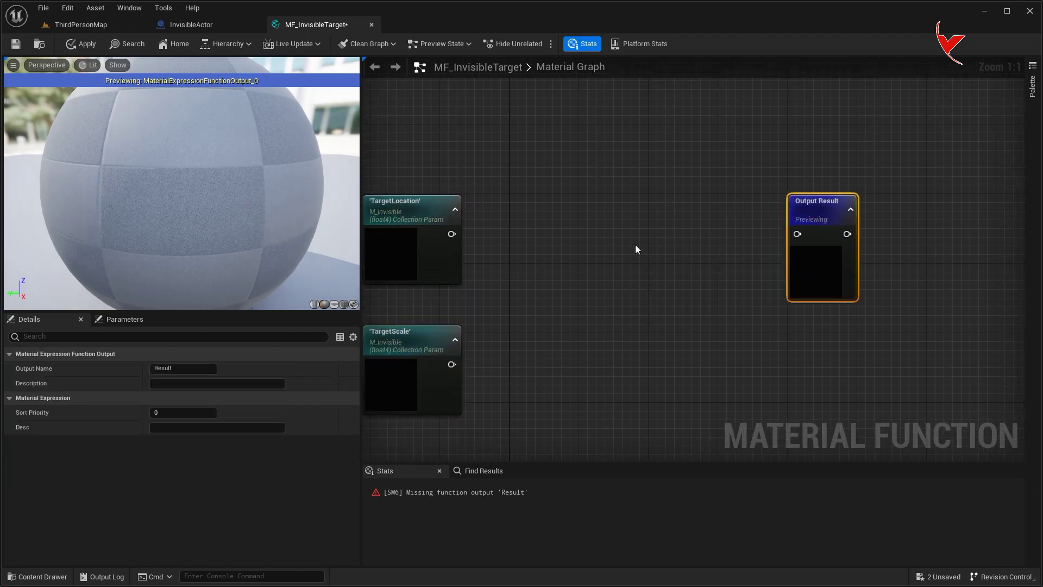
Add an Absolute World Position node and wire its XYZ into a new BoxMask-3D node.
right_click(522, 177)
text(world po)
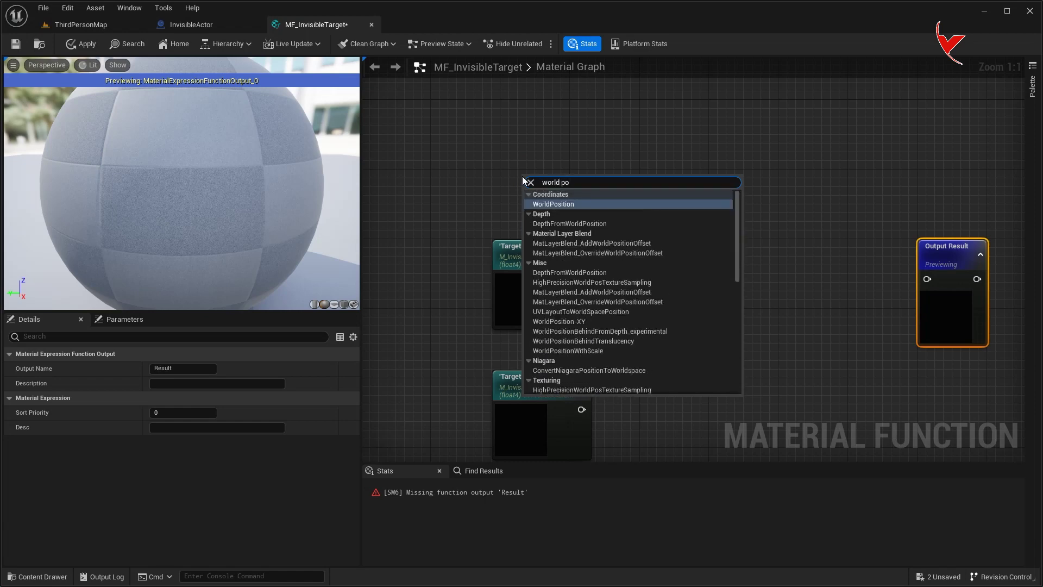
click(543, 205)
drag(549, 171, 532, 129)
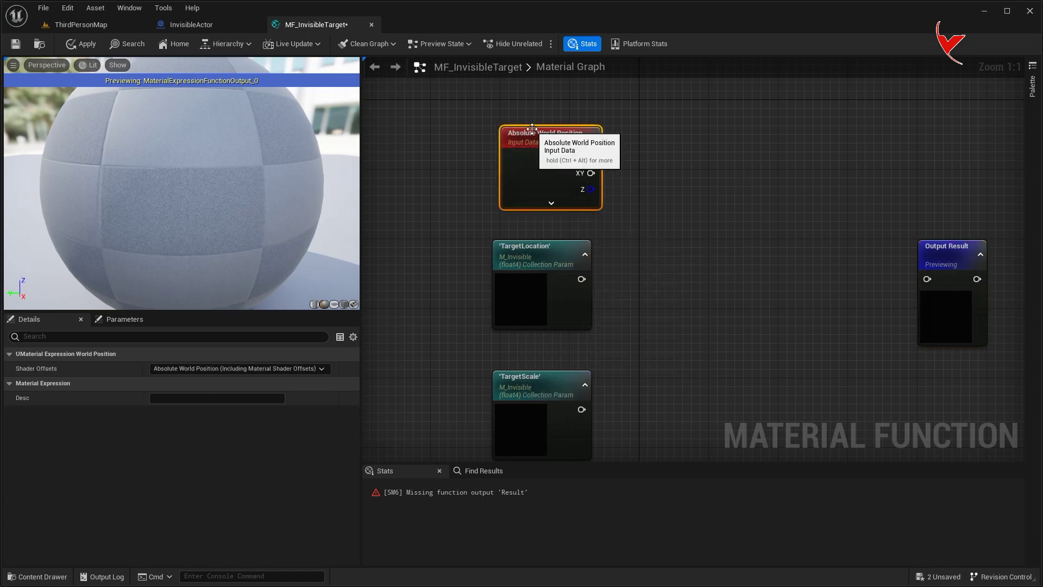
drag(591, 157, 669, 178)
text(3D)
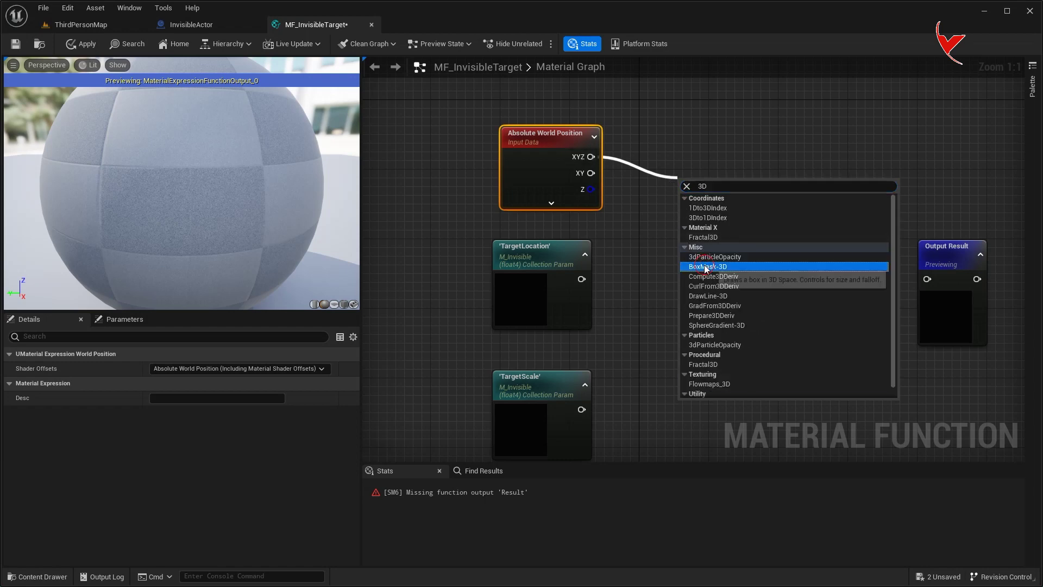
click(684, 267)
right_drag(683, 269, 709, 254)
scroll(709, 254, down, 1)
drag(668, 96, 601, 338)
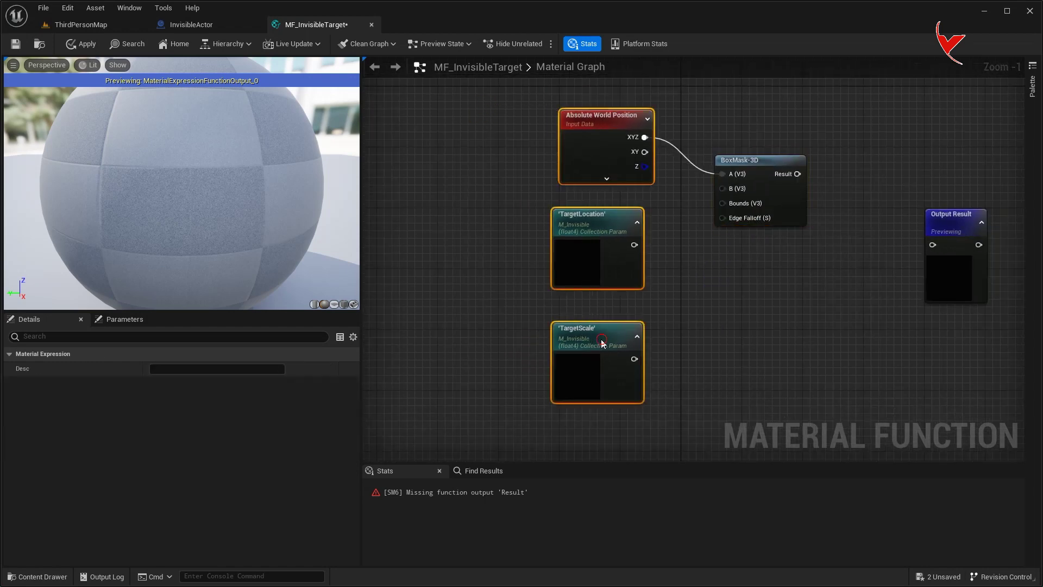
Mask TargetLocation to RGB with a ComponentMask and wire it into BoxMask-3D's B input.
drag(652, 315, 549, 311)
drag(545, 248, 572, 244)
text(mask)
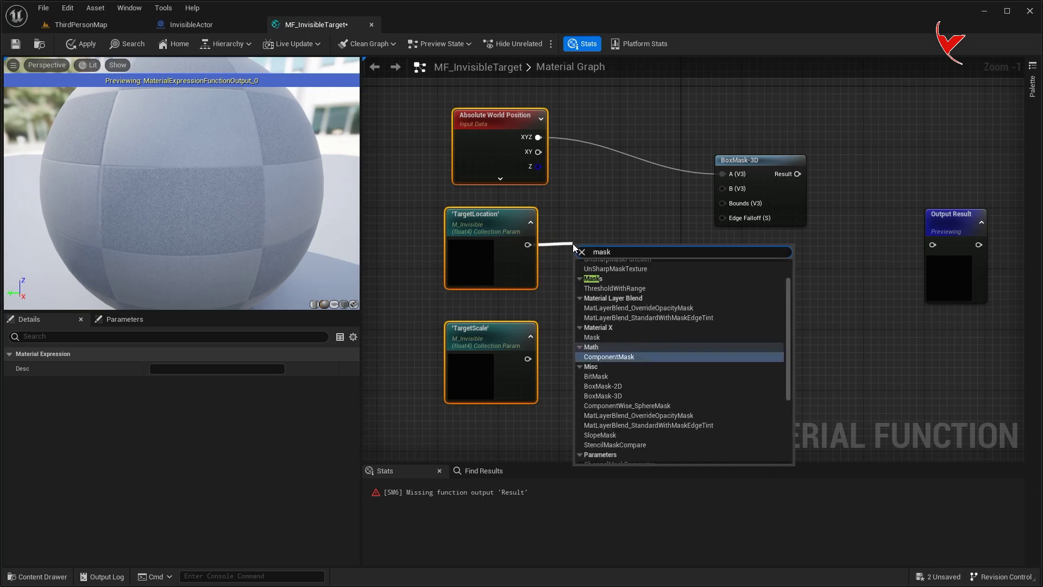
click(627, 357)
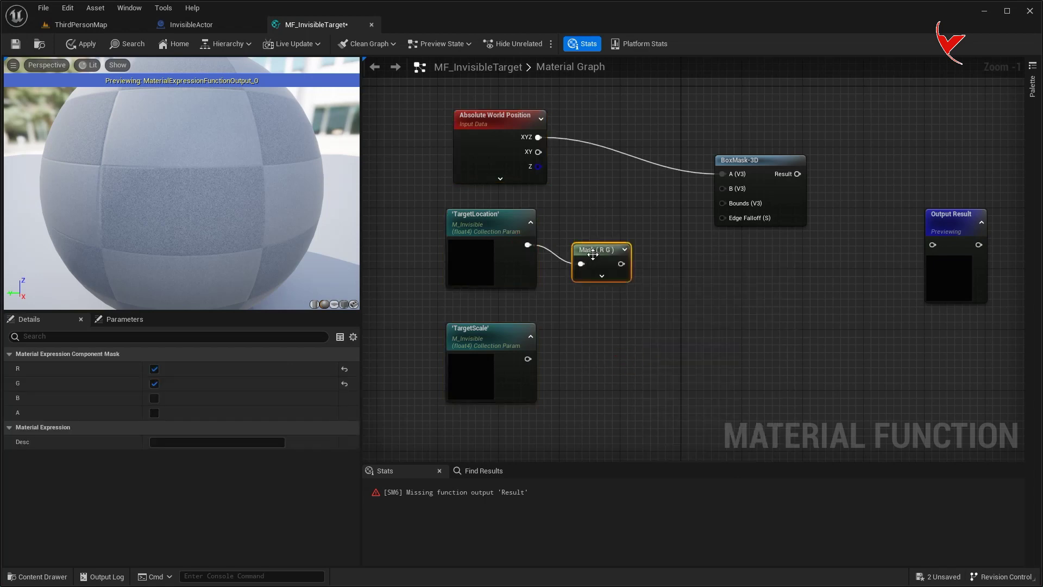
click(155, 398)
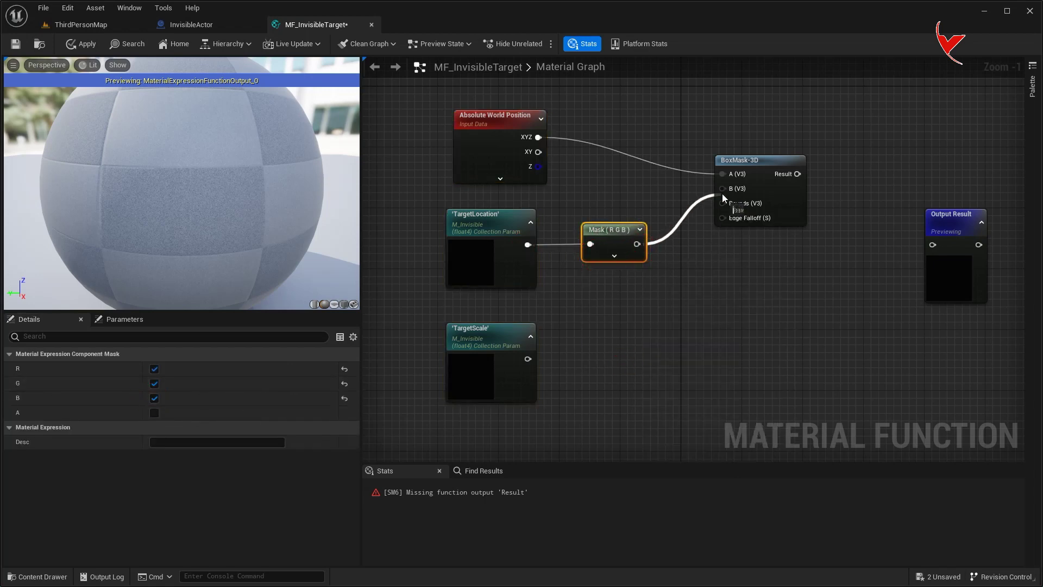
drag(722, 194, 722, 193)
Route TargetScale through a copied RGB mask and a Multiply into the Bounds input.
key(ctrl+d)
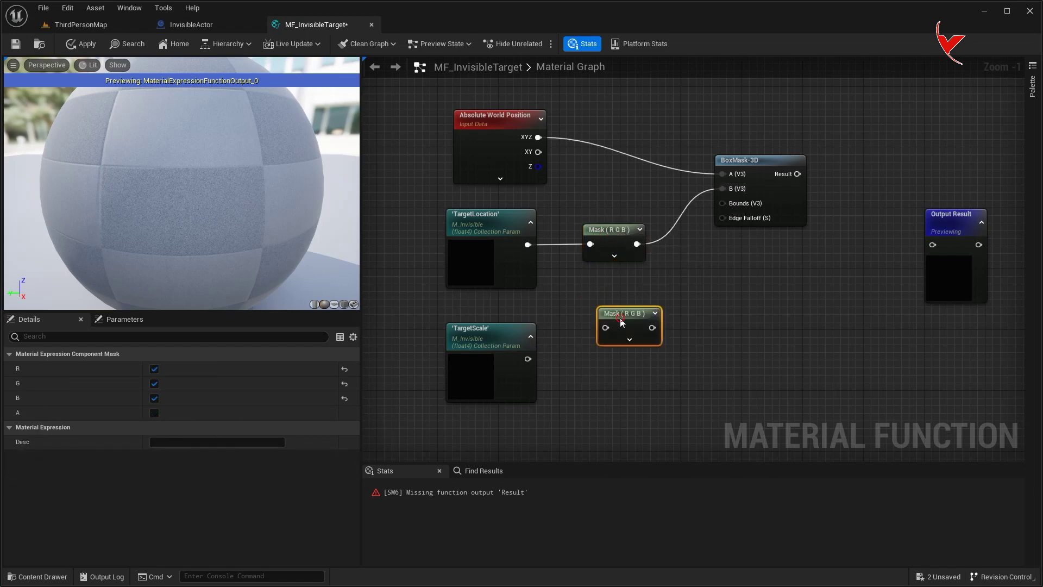
drag(622, 321, 604, 350)
drag(532, 365, 673, 357)
text(multip)
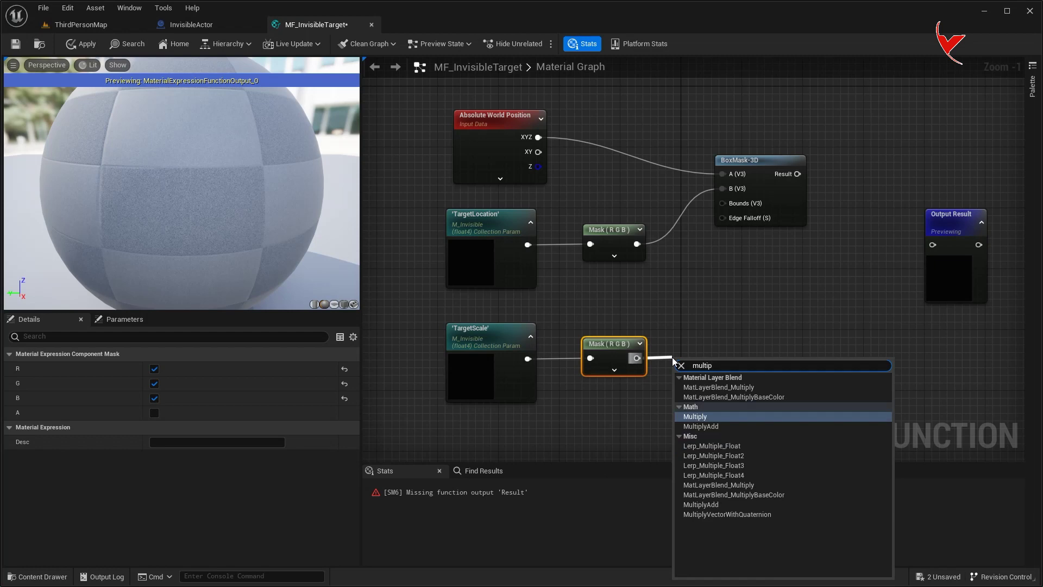
click(718, 417)
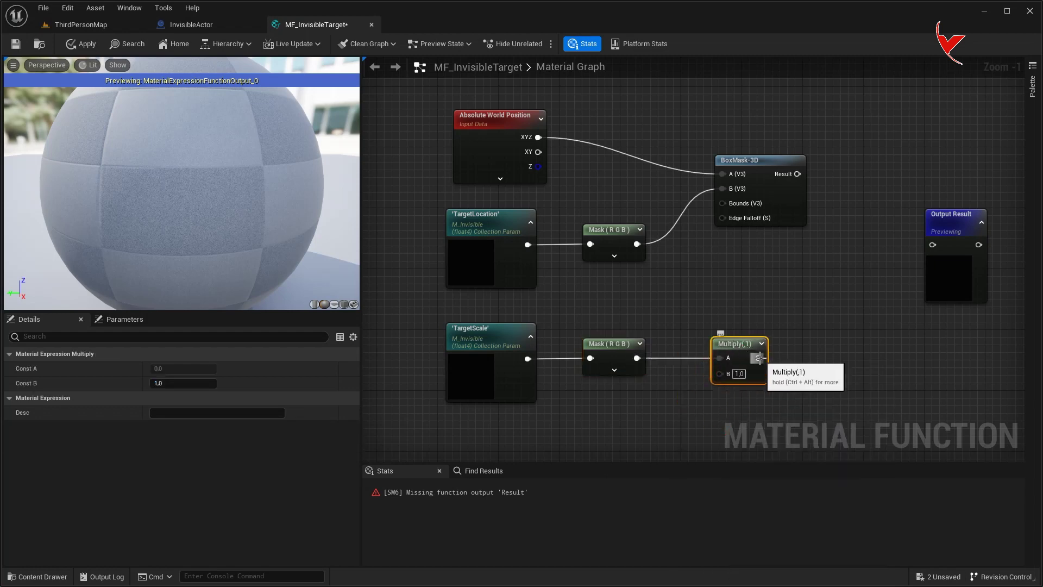
drag(759, 358, 723, 203)
Wire the BoxMask-3D Result into Output Result and add a constant node.
drag(761, 160, 781, 123)
drag(940, 223, 918, 116)
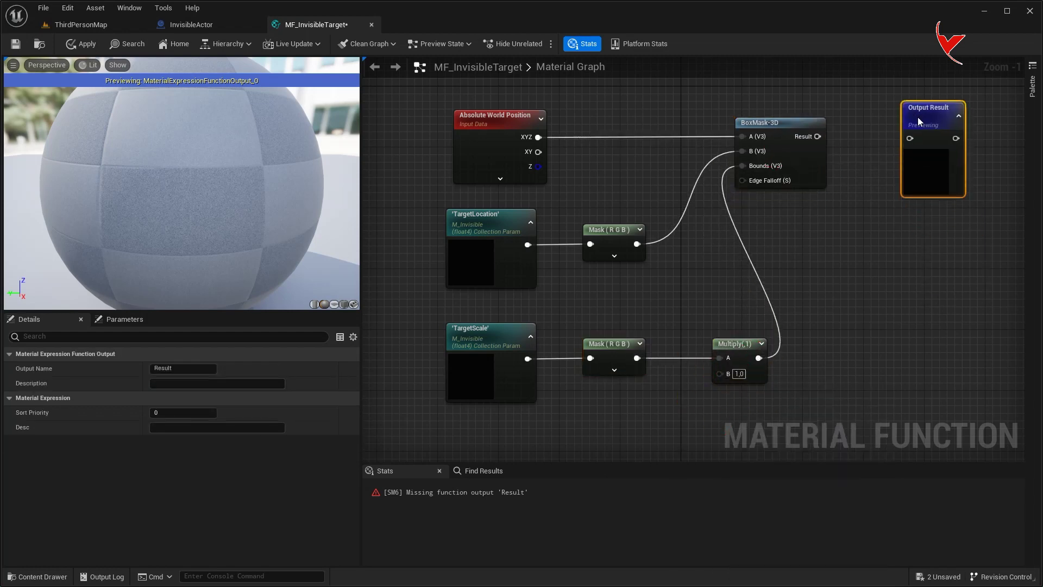
drag(818, 137, 910, 138)
right_drag(660, 315, 670, 223)
click(637, 325)
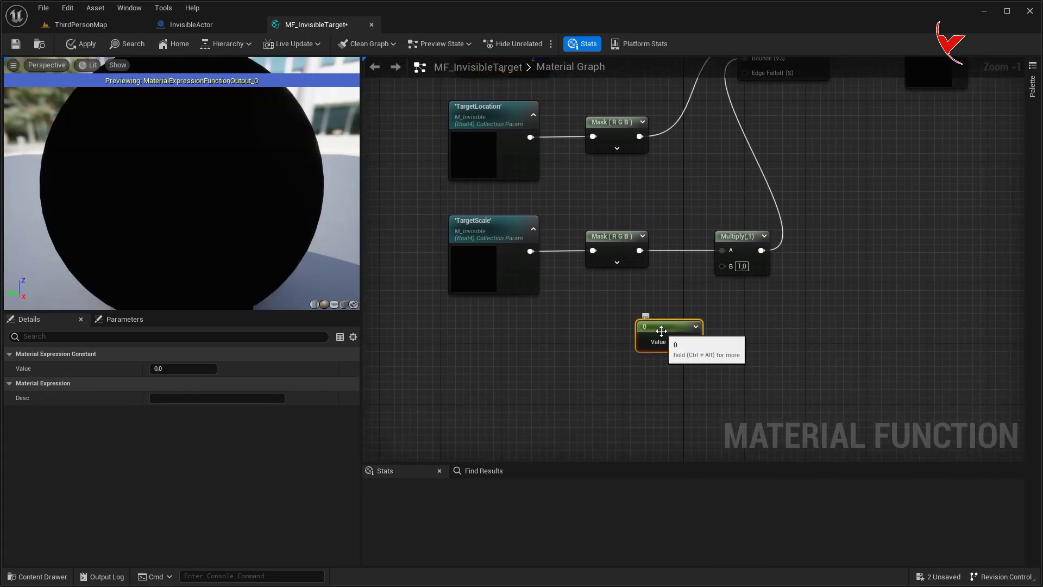
Feed Multiply's B input with a Scale scalar parameter defaulting to 100.
drag(666, 392, 657, 386)
drag(717, 293, 722, 266)
drag(668, 326, 623, 318)
right_click(619, 325)
click(636, 341)
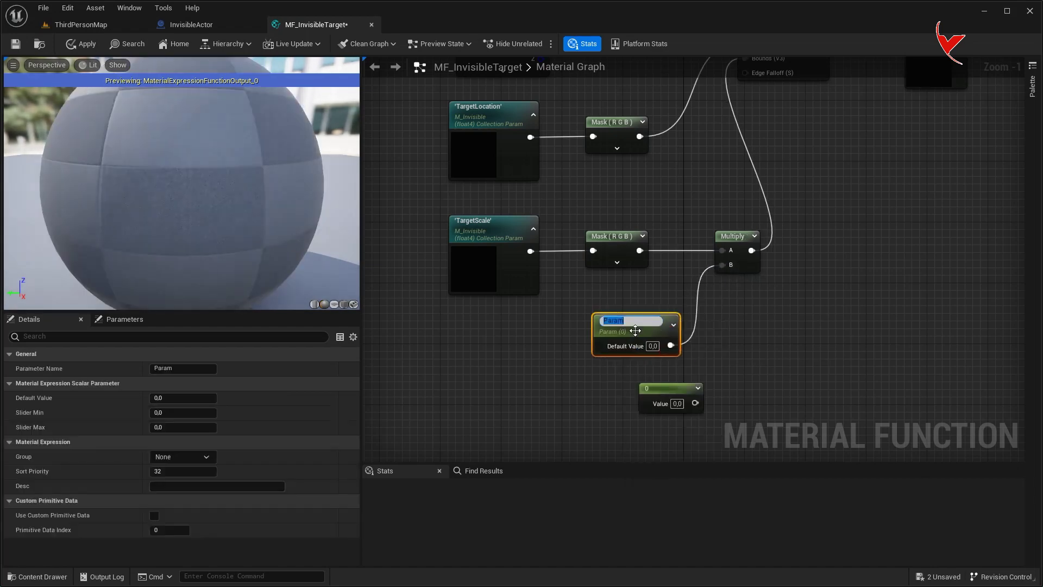
text(Scale)
key(Return)
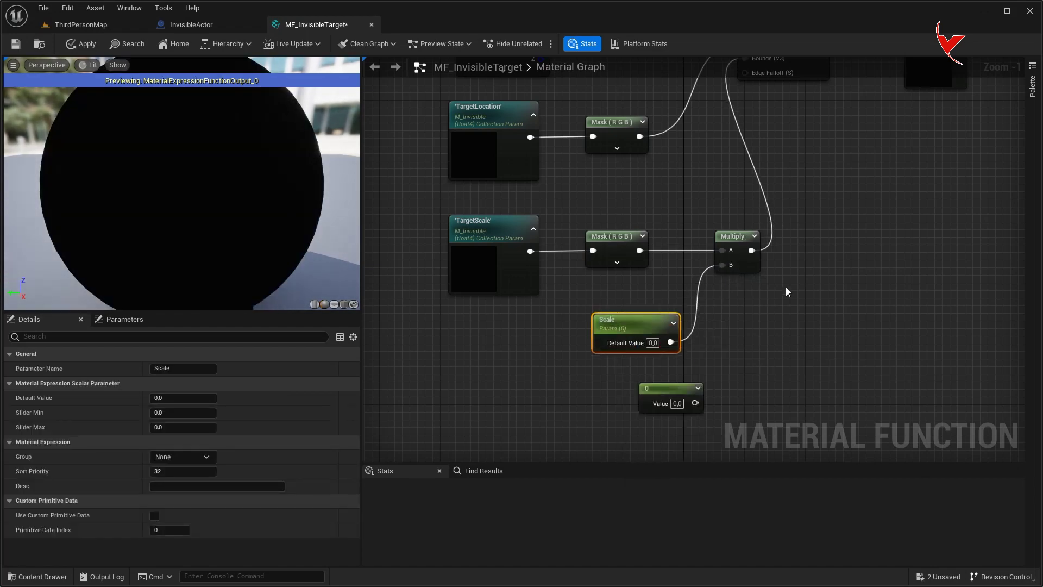
click(653, 344)
text(100)
key(Return)
Wire the 0 constant into Edge Falloff and convert it to a Falloff parameter.
scroll(731, 335, down, 1)
right_drag(732, 335, 571, 354)
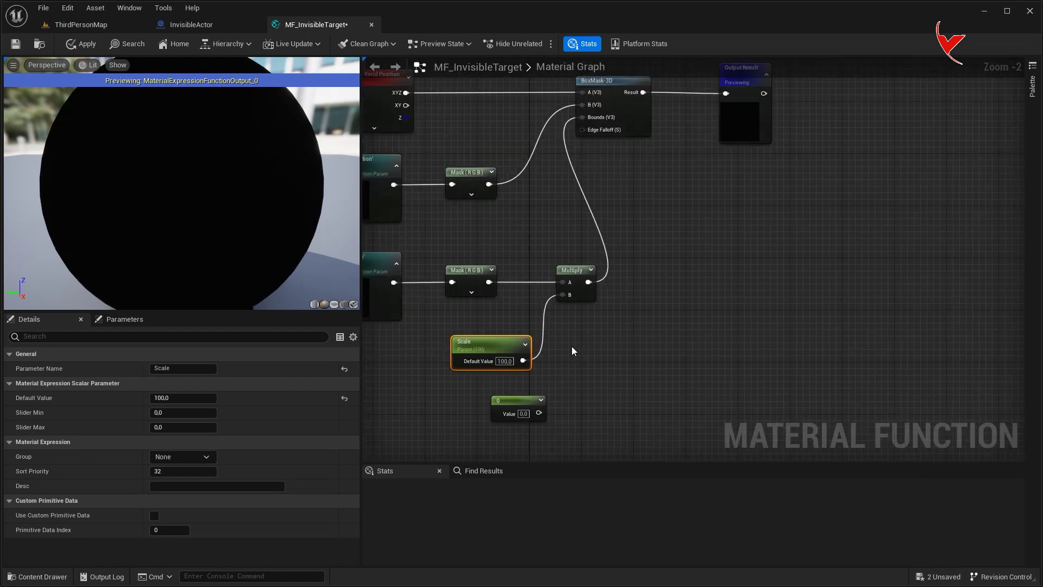
drag(602, 156, 583, 129)
right_drag(588, 134, 509, 191)
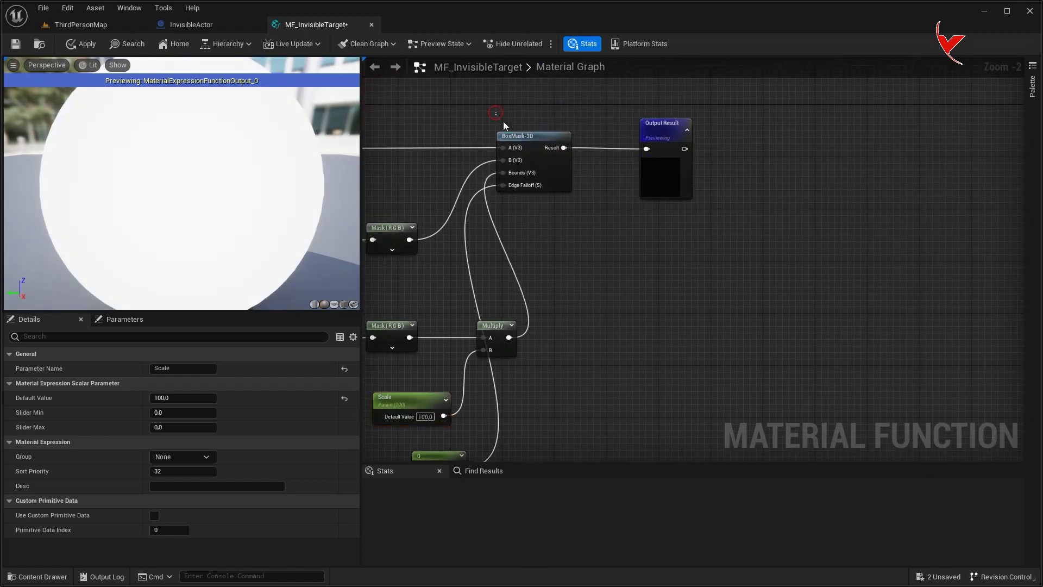
drag(495, 113, 701, 174)
drag(546, 143, 722, 150)
right_drag(727, 139, 826, 38)
right_drag(612, 291, 708, 389)
right_click(647, 401)
click(668, 410)
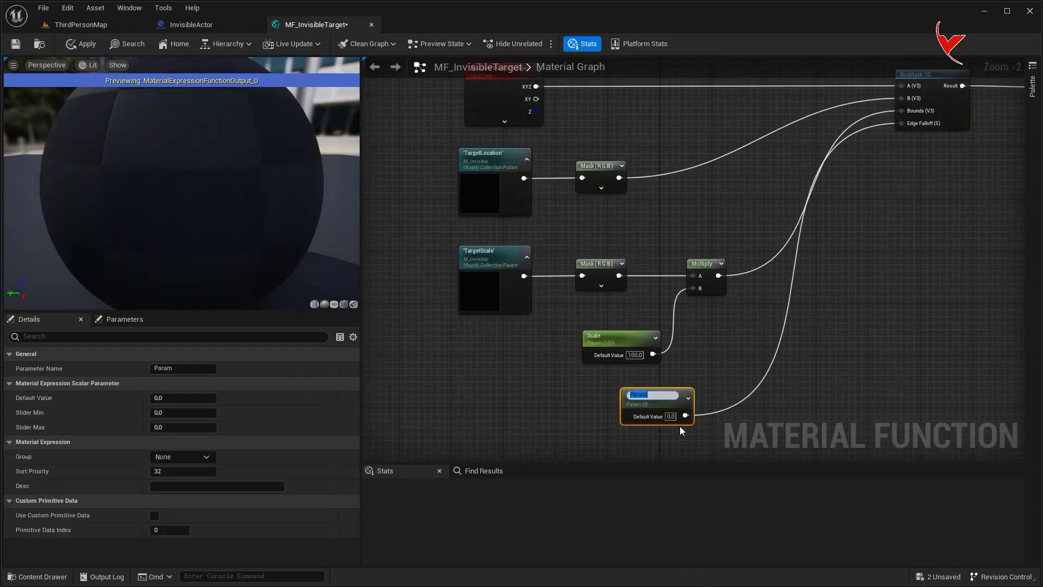
text(Falloff)
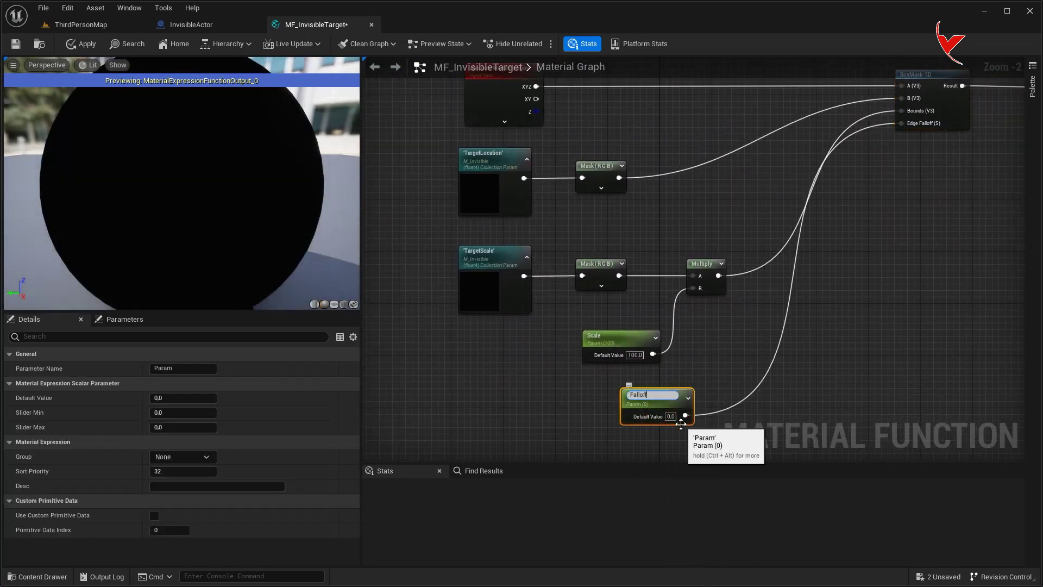
key(Return)
Insert a OneMinus node between the BoxMask-3D Result and Output Result.
scroll(724, 221, down, 2)
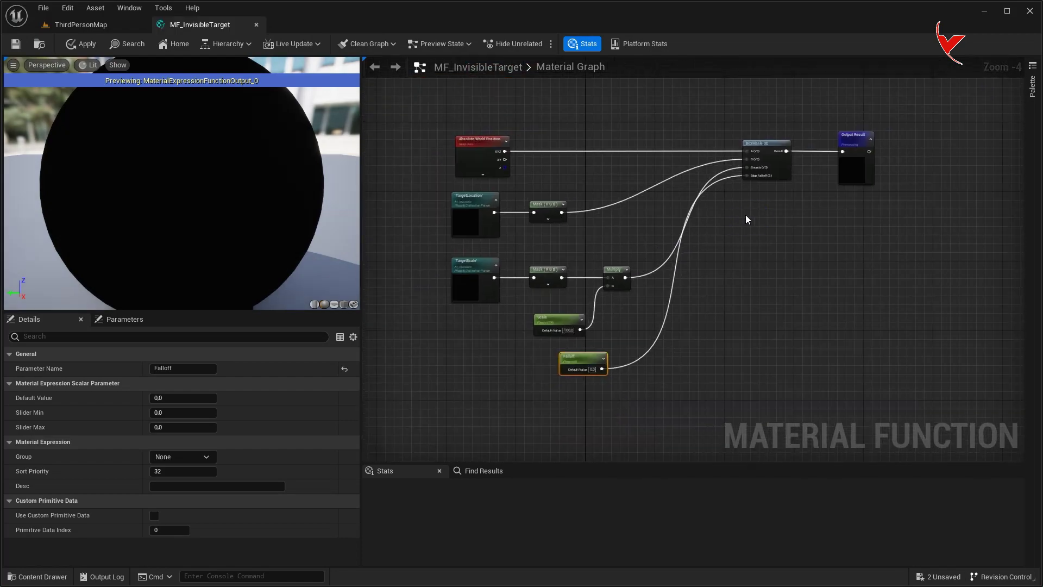
scroll(745, 217, up, 1)
right_drag(390, 195, 432, 196)
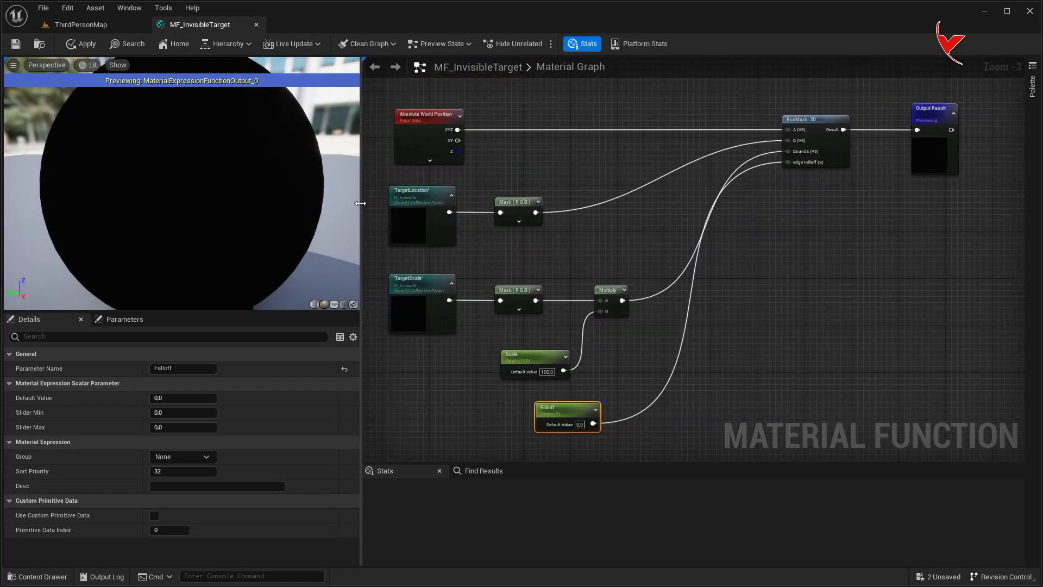
drag(360, 203, 184, 204)
scroll(693, 153, up, 3)
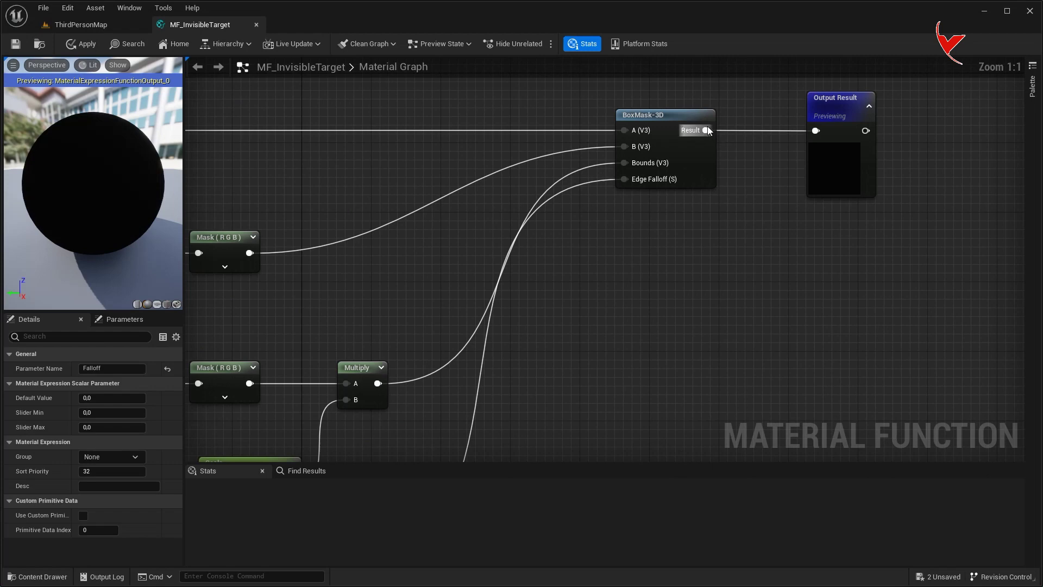
drag(707, 130, 765, 130)
text(onem)
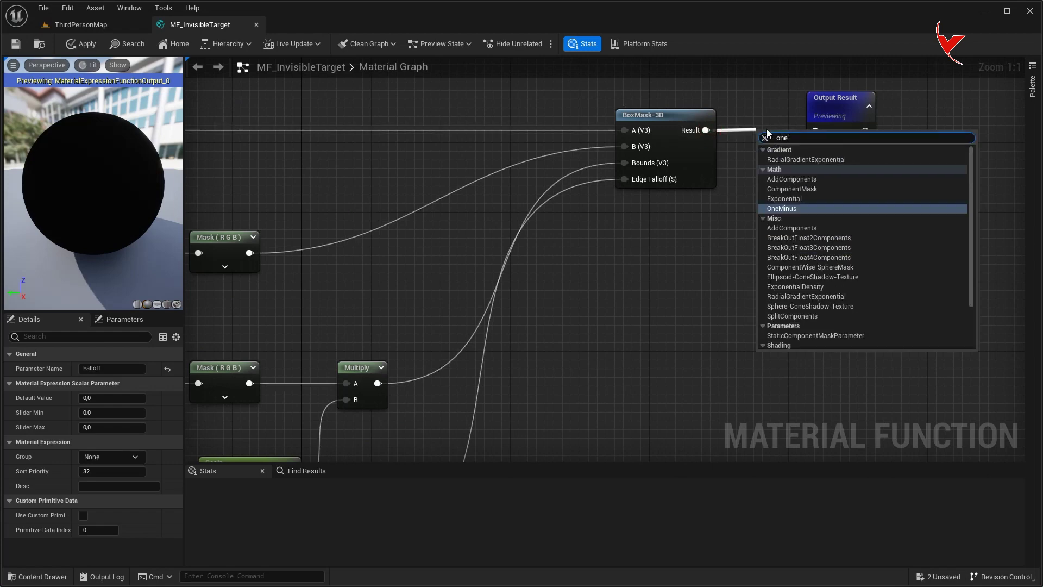
click(781, 160)
drag(786, 153, 851, 130)
click(777, 141)
Return to the ThirdPersonMap level.
right_drag(730, 208, 1002, 127)
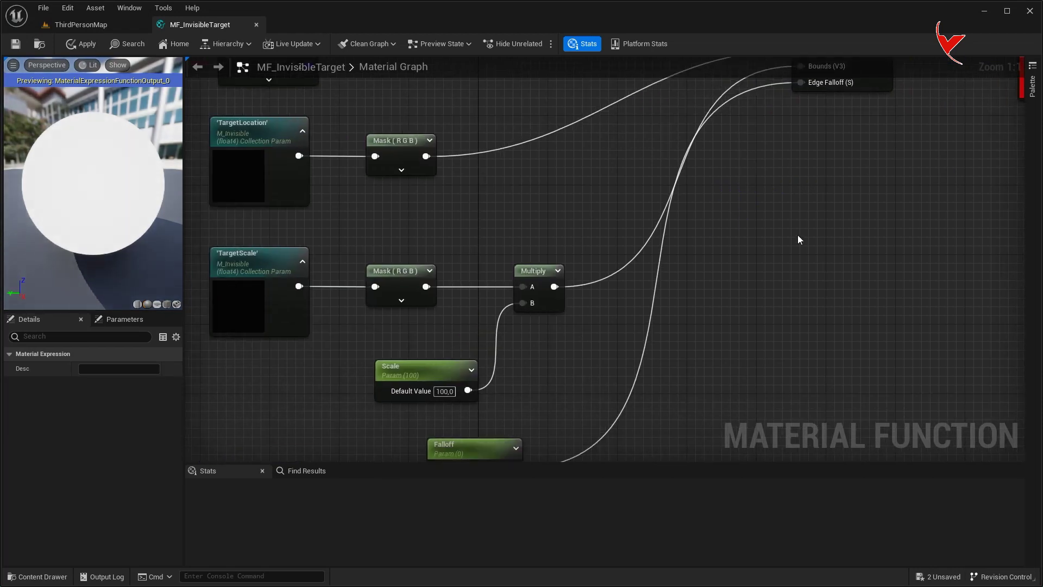
scroll(798, 234, down, 1)
click(72, 47)
click(81, 25)
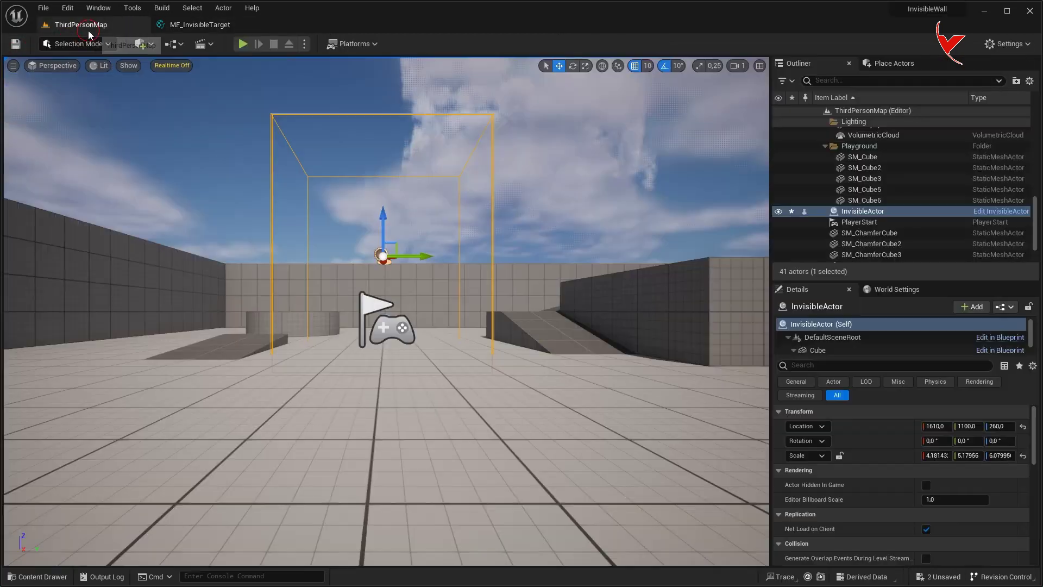
Open M_Mannequin from Content > Characters > Mannequins > Materials.
key(ctrl+space)
click(225, 380)
double_click(216, 439)
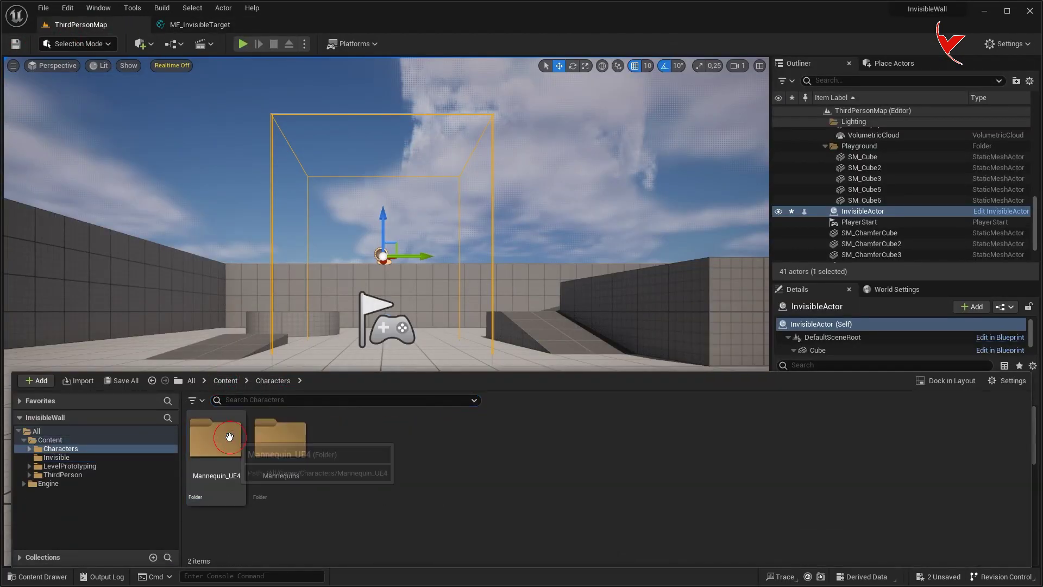
double_click(281, 440)
double_click(281, 441)
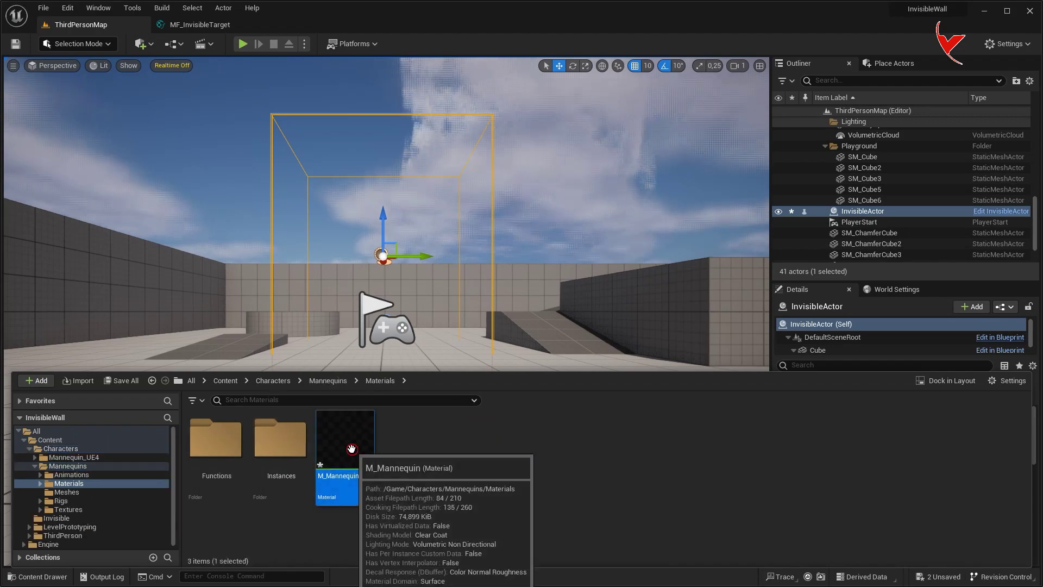
double_click(344, 438)
scroll(363, 356, down, 3)
right_drag(440, 394, 455, 363)
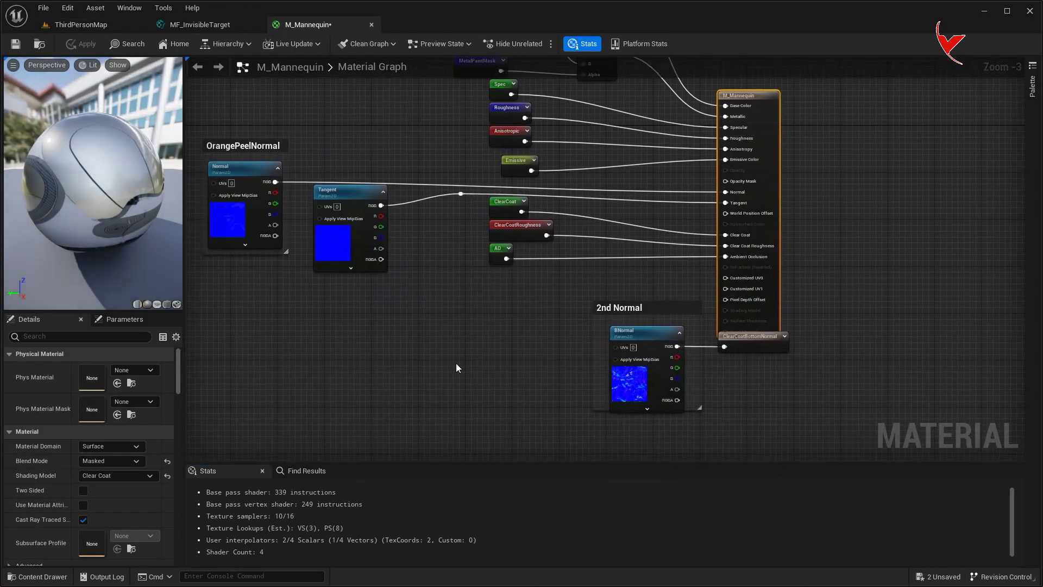
Feed MF_InvisibleTarget into M_Mannequin's Opacity Mask, apply it, and play ThirdPersonMap.
key(ctrl+space)
click(225, 384)
double_click(275, 446)
mouse_move(409, 440)
mouse_down()
mouse_move(454, 298)
mouse_move(726, 181)
mouse_up()
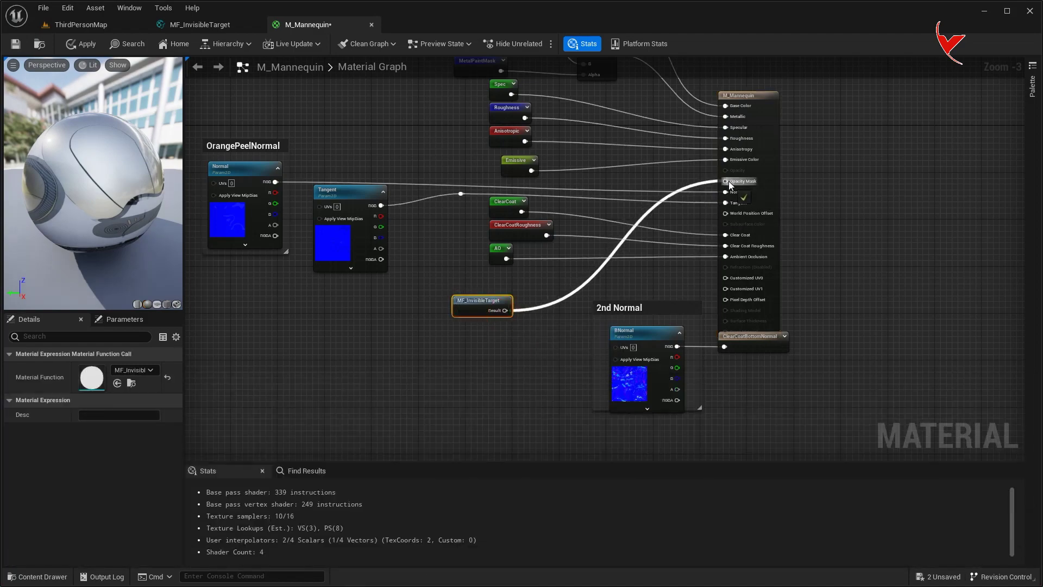
scroll(728, 181, up, 3)
click(71, 44)
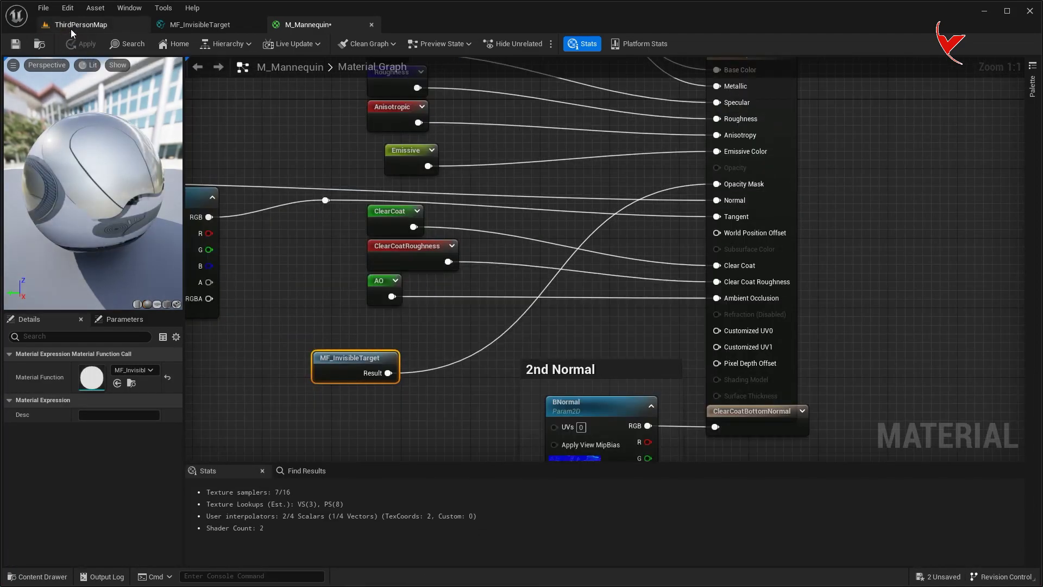
click(76, 25)
click(242, 43)
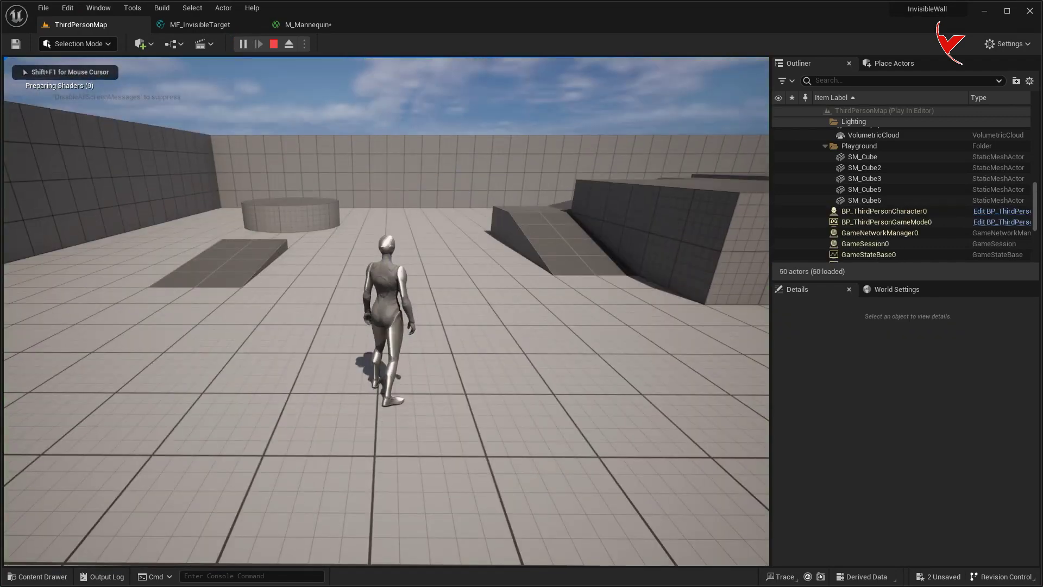
Run the mannequin forward, left and back toward the cylinder with WASD, then stop with Esc.
key(w)
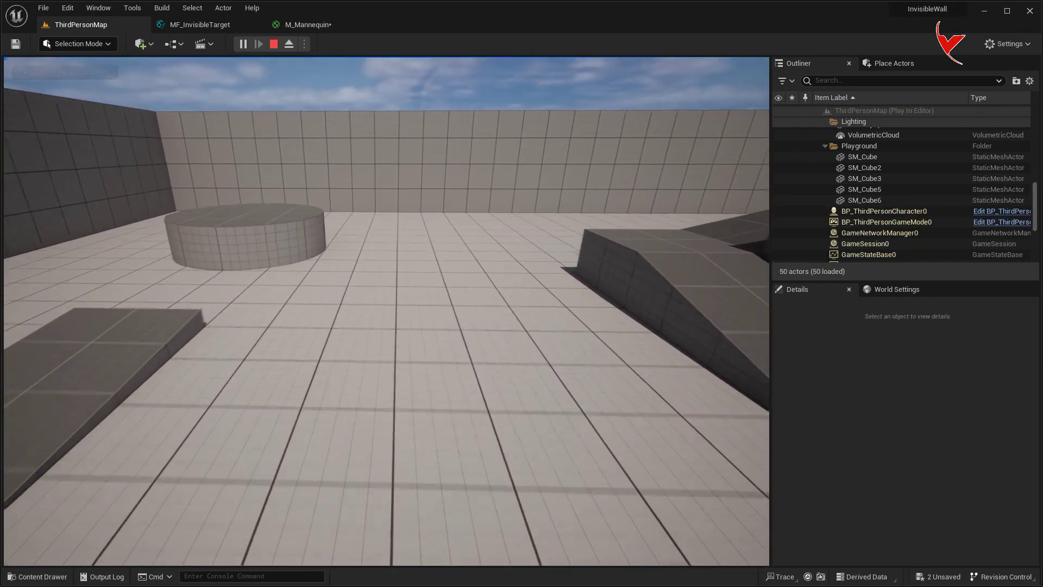
key(s)
key(a)
key(w)
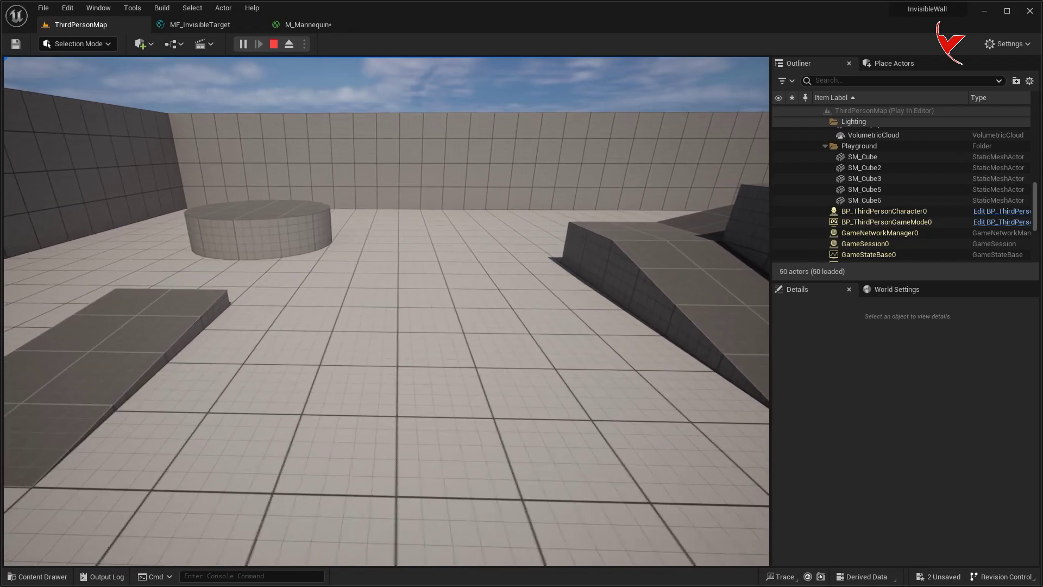
key(s)
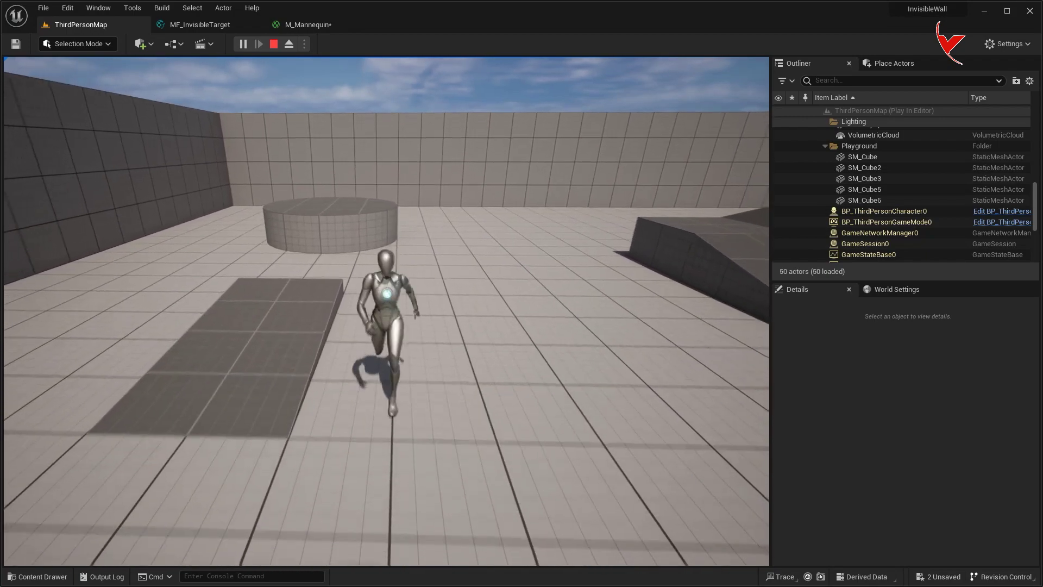
key(Escape)
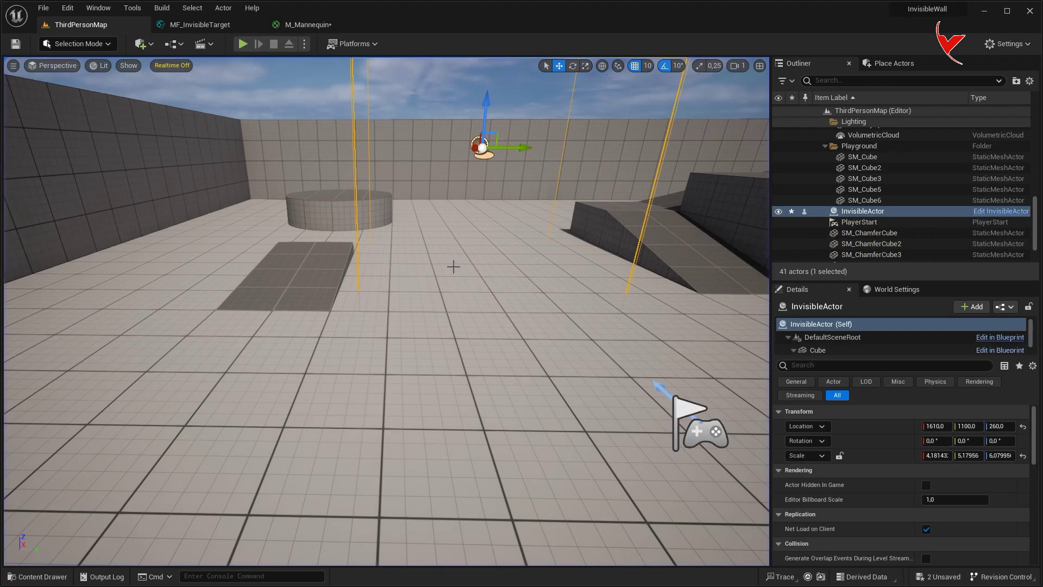
click(43, 7)
Create a new Basic level and place SM_Building_005_Inner from Unreal4All/PivotBuilding/Assets/Building_005/InnerMesh.
click(56, 37)
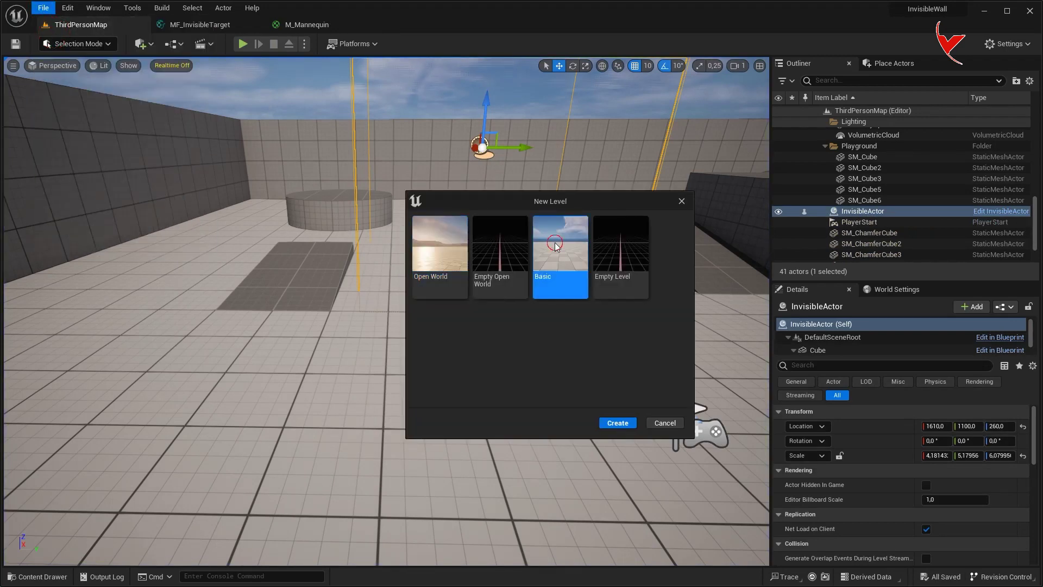
click(612, 423)
key(ctrl+space)
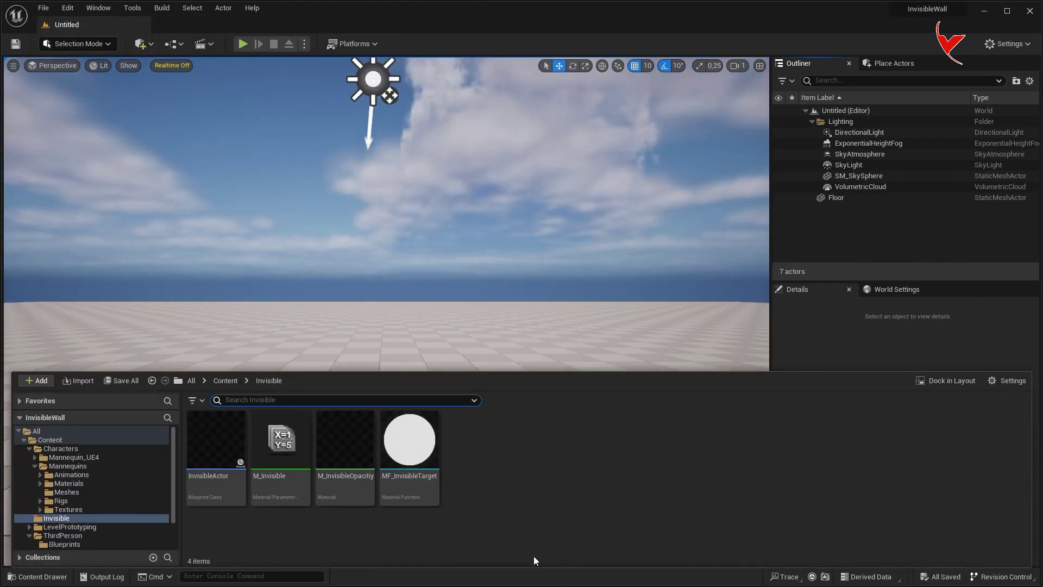
click(233, 386)
double_click(459, 448)
double_click(220, 440)
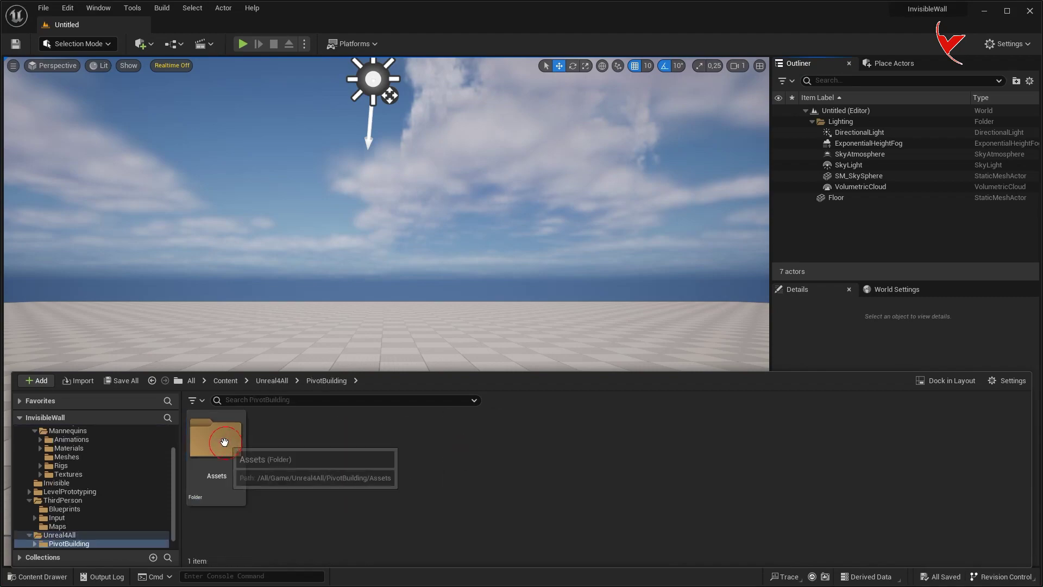
double_click(223, 441)
double_click(223, 441)
double_click(220, 440)
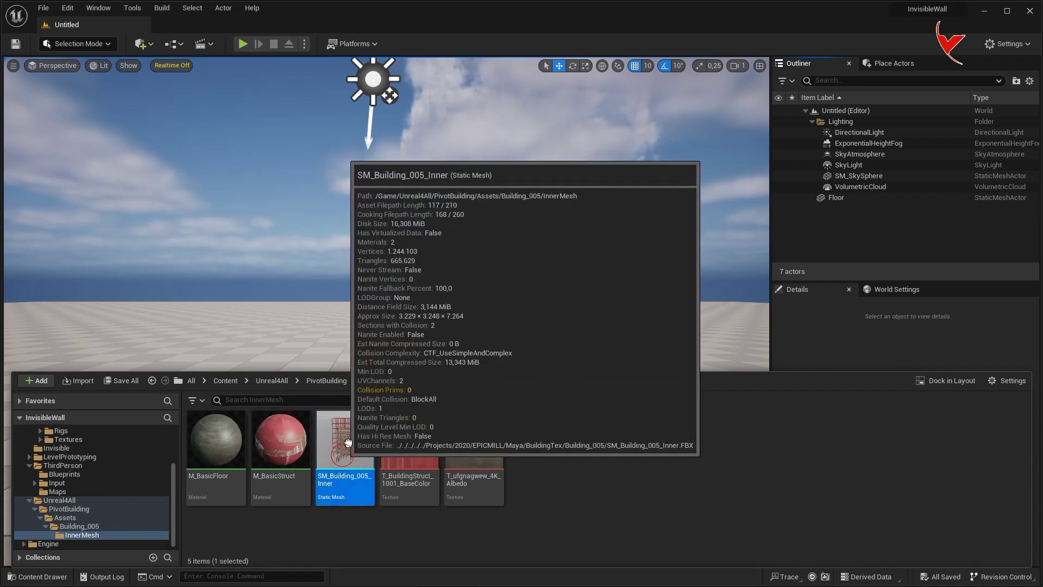
drag(342, 441, 374, 366)
Open the M_BasicFloor material from the Content Drawer.
scroll(374, 367, down, 10)
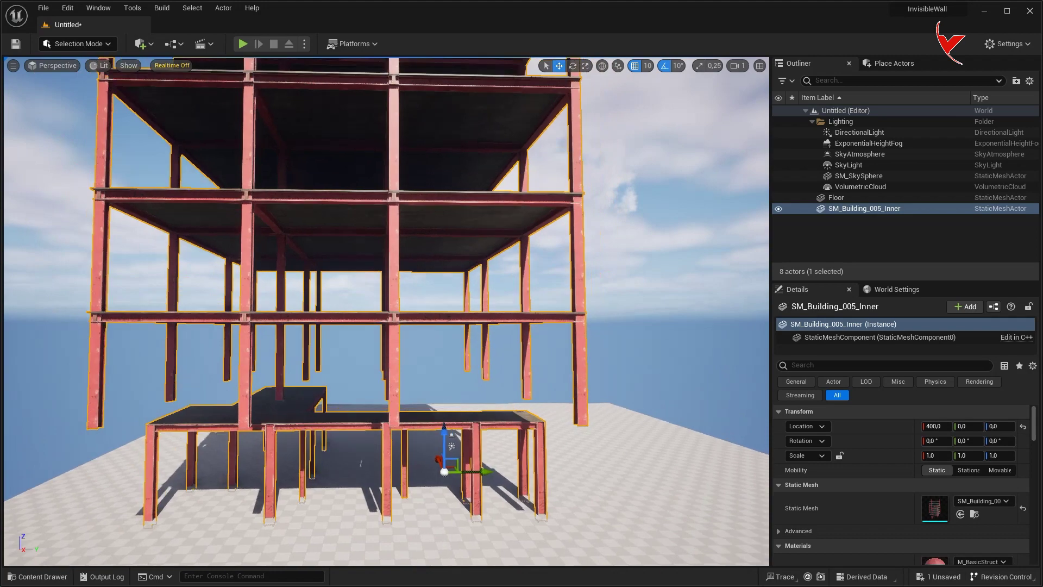
scroll(356, 379, down, 3)
scroll(356, 379, down, 3)
scroll(375, 419, down, 2)
scroll(376, 419, down, 2)
key(ctrl+space)
double_click(216, 442)
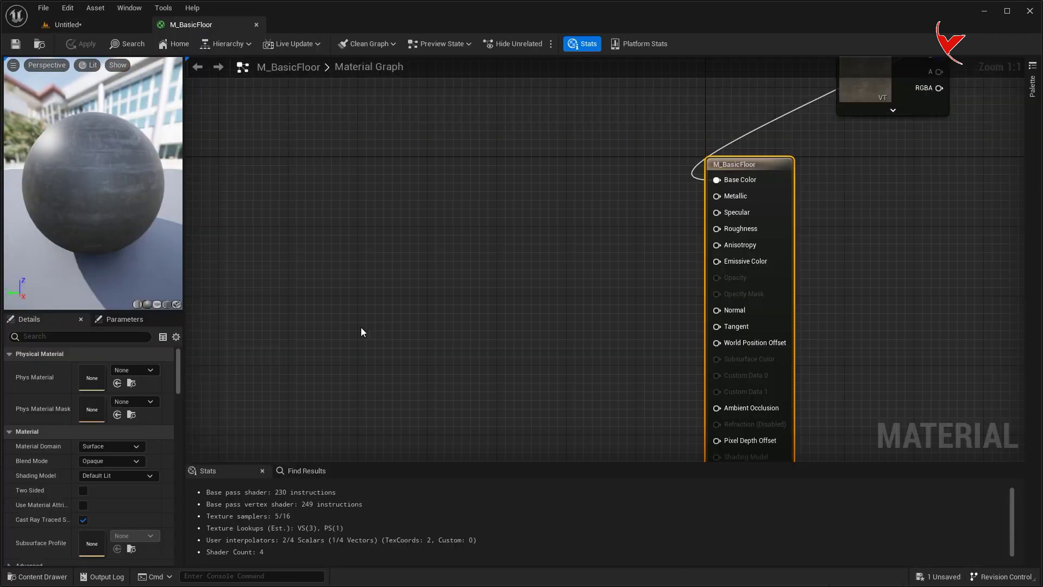
Set M_BasicStruct to Masked, wire MF_InvisibleTarget into its Opacity Mask, and apply.
key(ctrl+space)
double_click(275, 426)
key(ctrl+space)
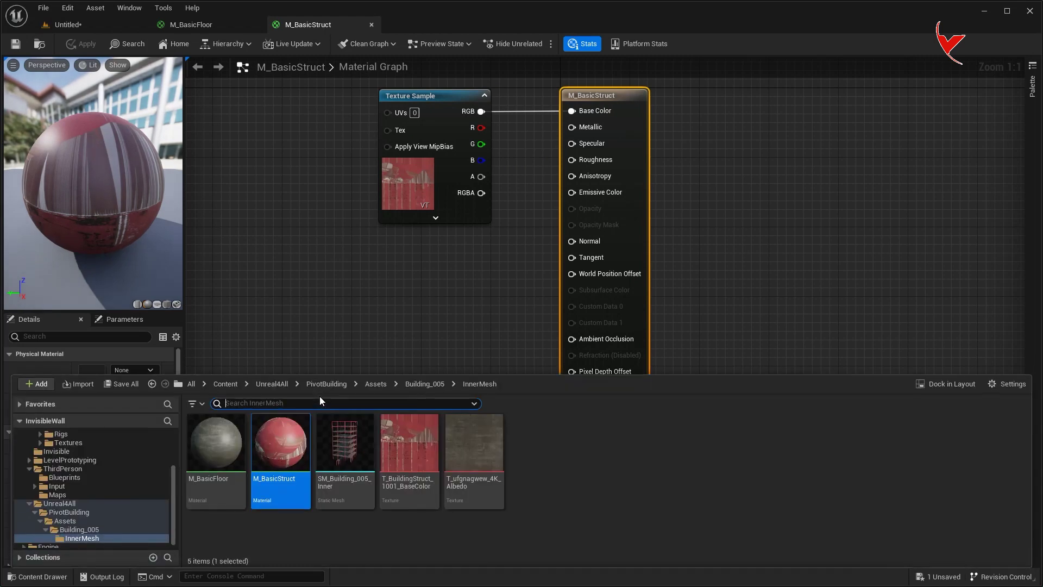
click(227, 383)
double_click(272, 434)
drag(410, 443, 400, 286)
click(596, 99)
click(111, 460)
click(109, 481)
drag(529, 265, 571, 225)
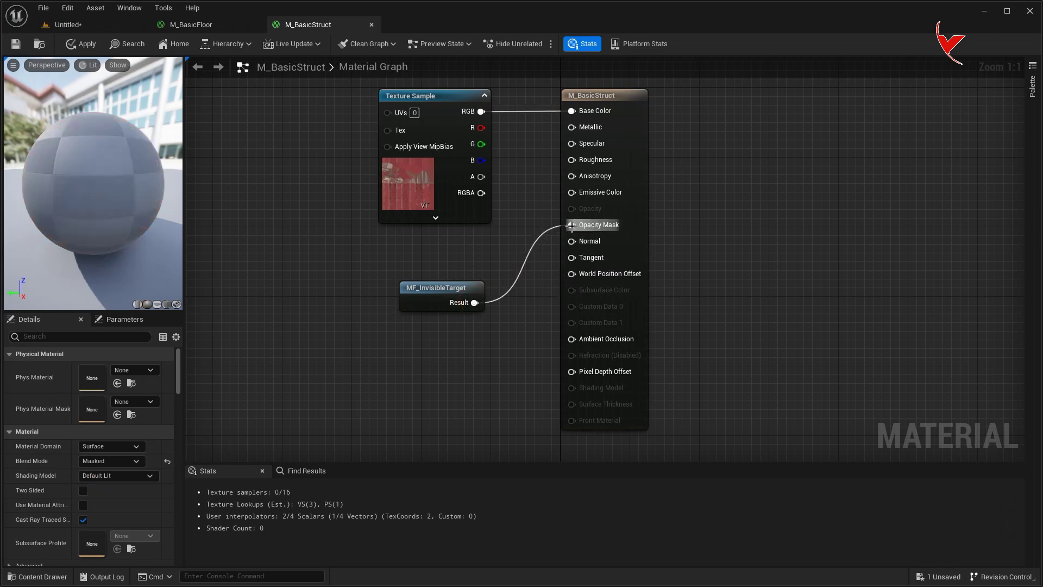
click(82, 43)
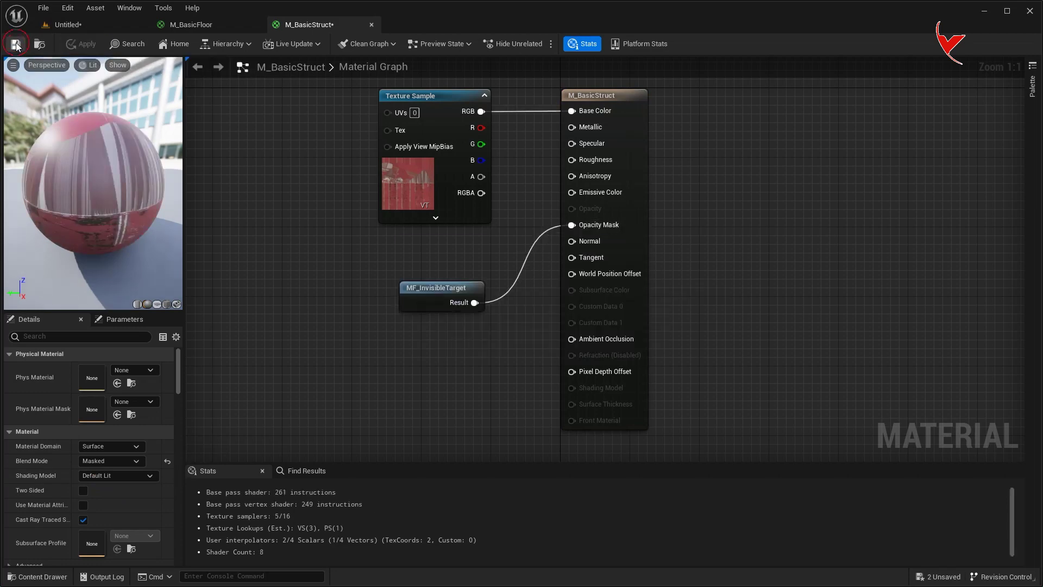
Set M_BasicFloor to Masked with MF_InvisibleTarget driving Opacity Mask, then apply, save and close.
click(371, 25)
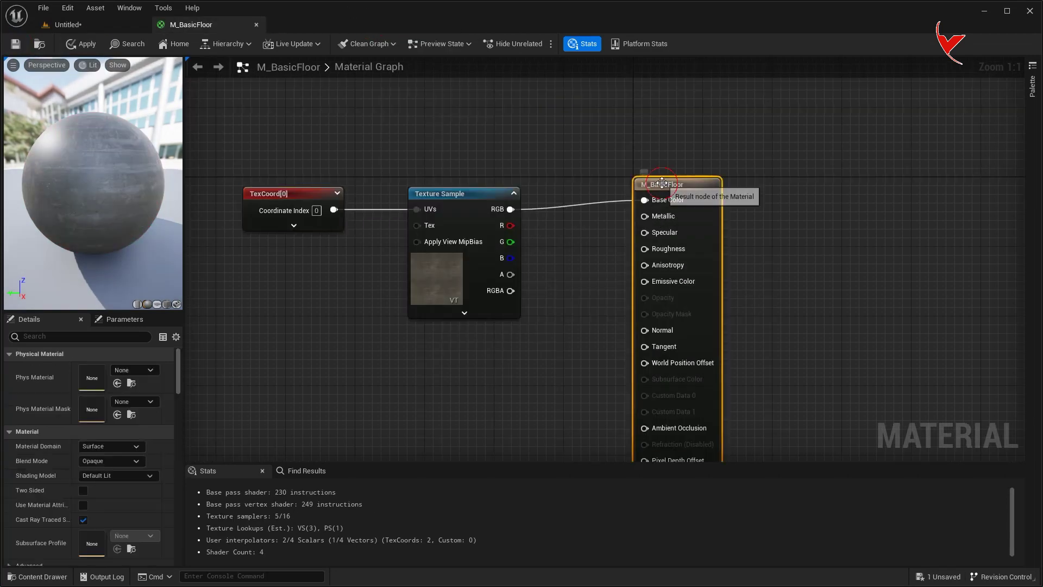
click(118, 461)
click(110, 481)
key(ctrl+space)
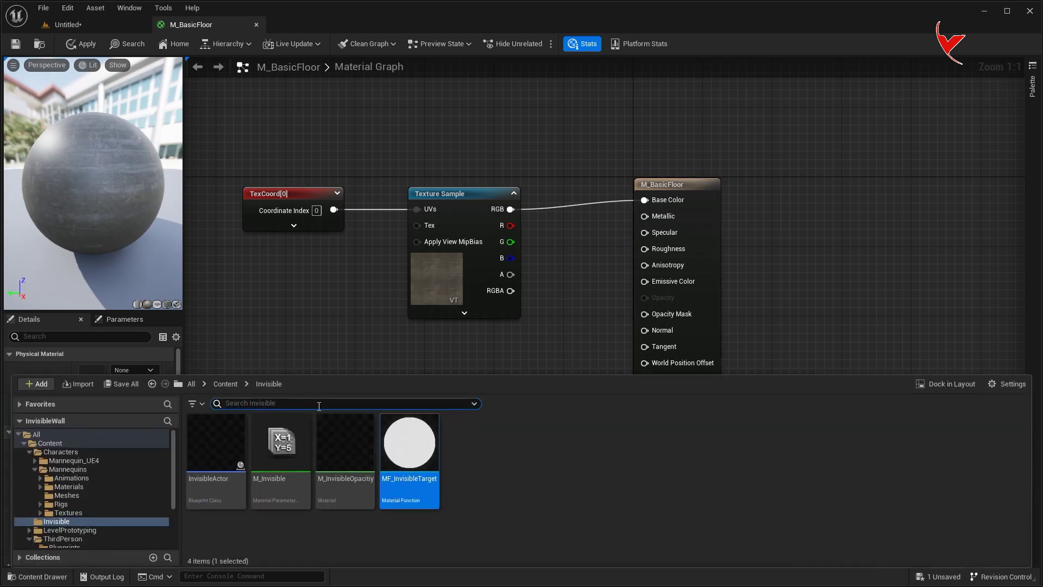
drag(409, 438, 459, 363)
drag(523, 376, 653, 315)
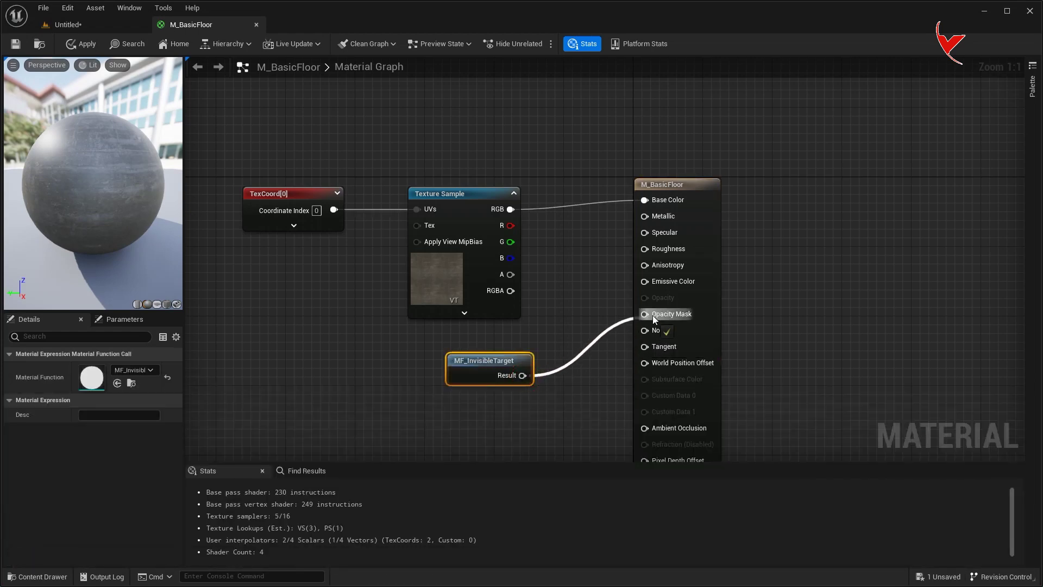
click(80, 43)
click(17, 45)
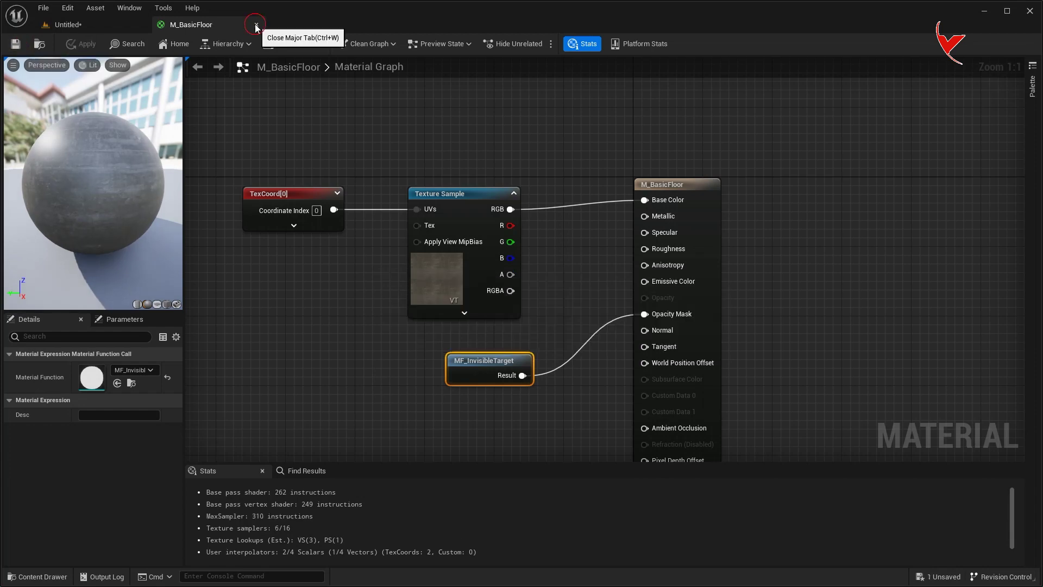
click(256, 25)
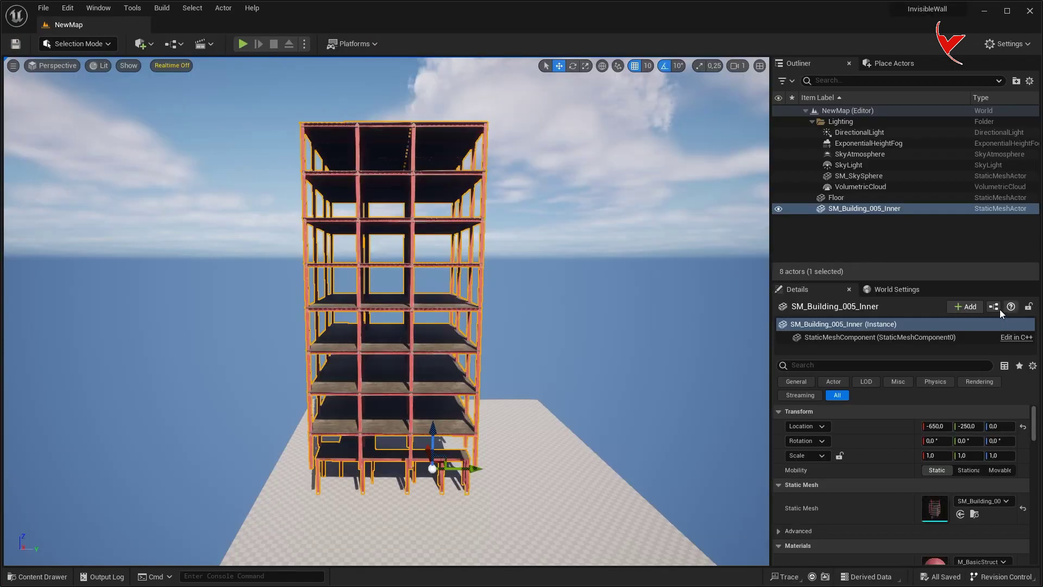
Convert the building into a blueprint and open the InvisibleActor blueprint from the Invisible folder.
click(995, 307)
click(650, 476)
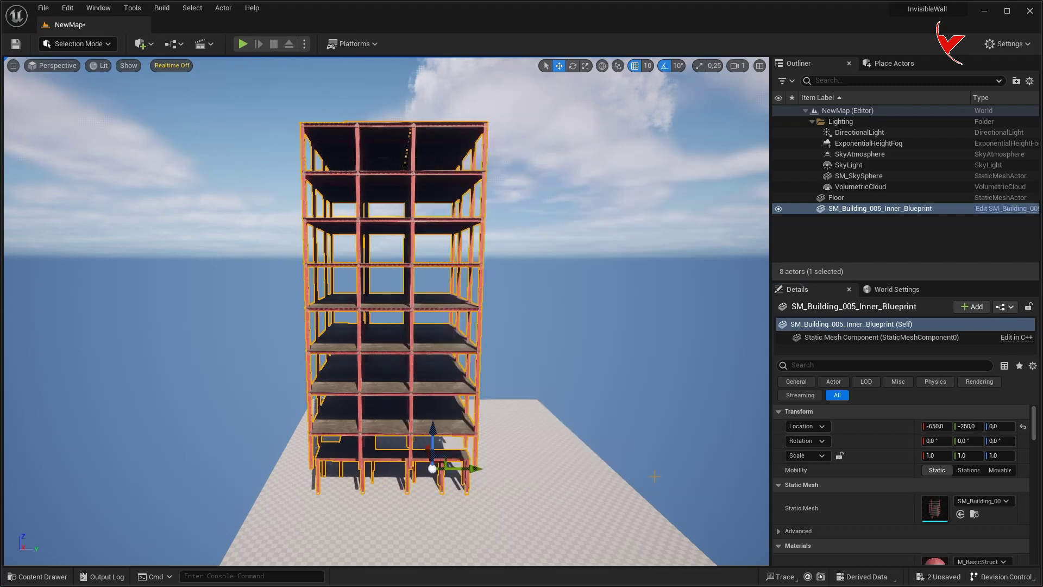
key(ctrl+space)
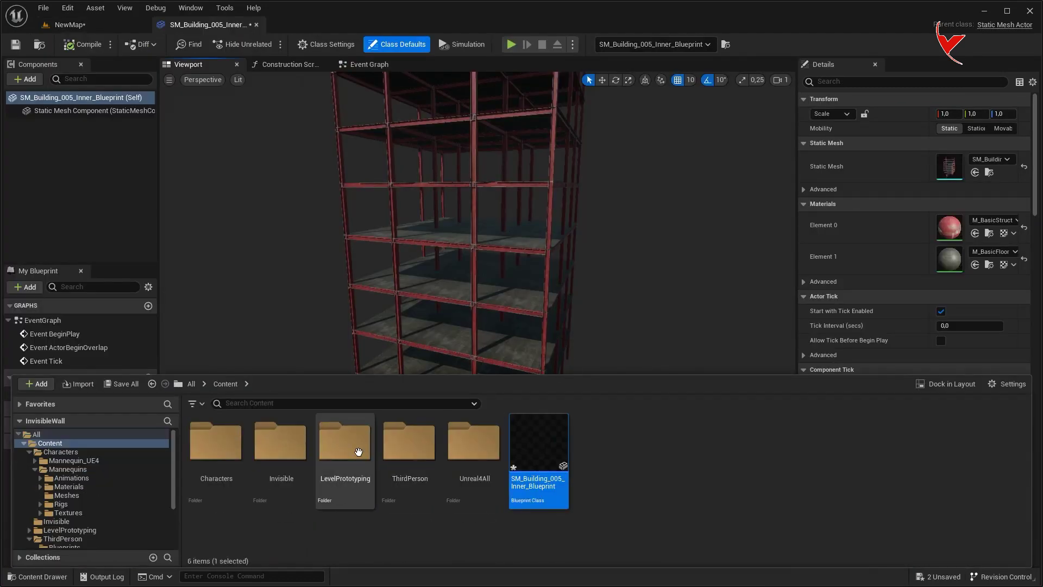
double_click(282, 443)
double_click(233, 455)
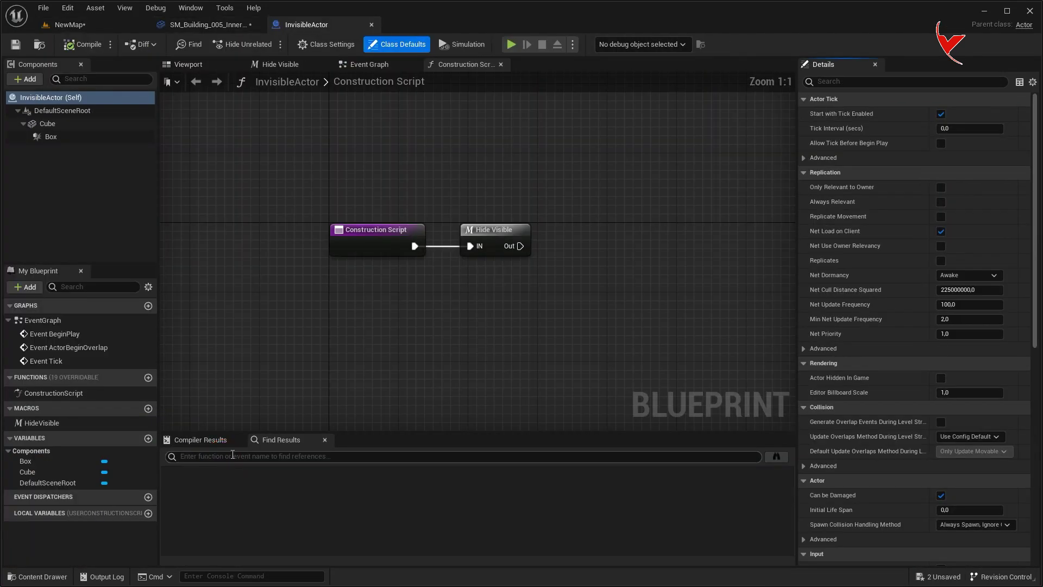
In InvisibleActor's Event Graph, wire Hide Visible to Event Tick and compile.
click(381, 64)
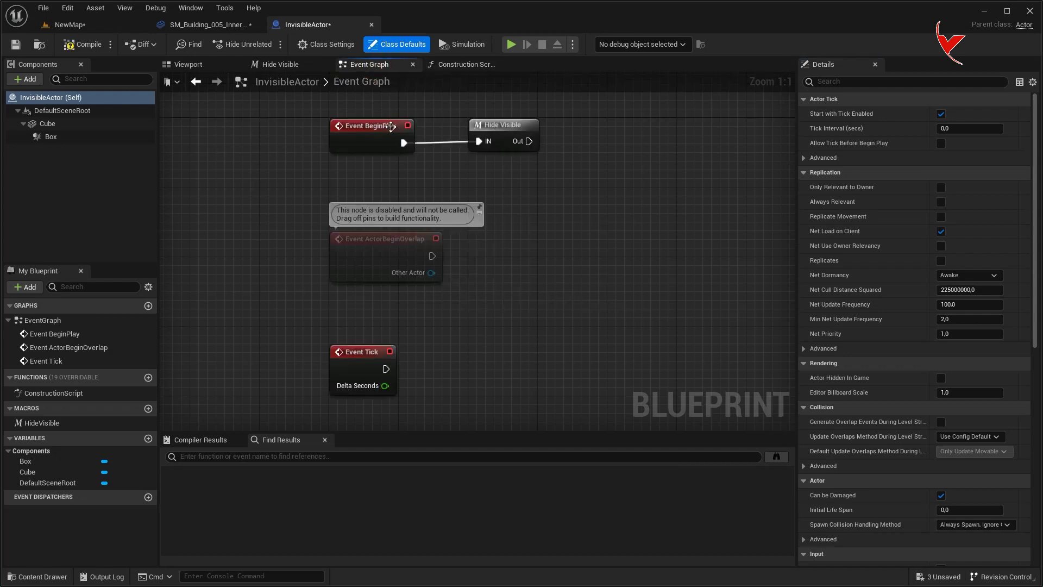
drag(496, 126, 479, 352)
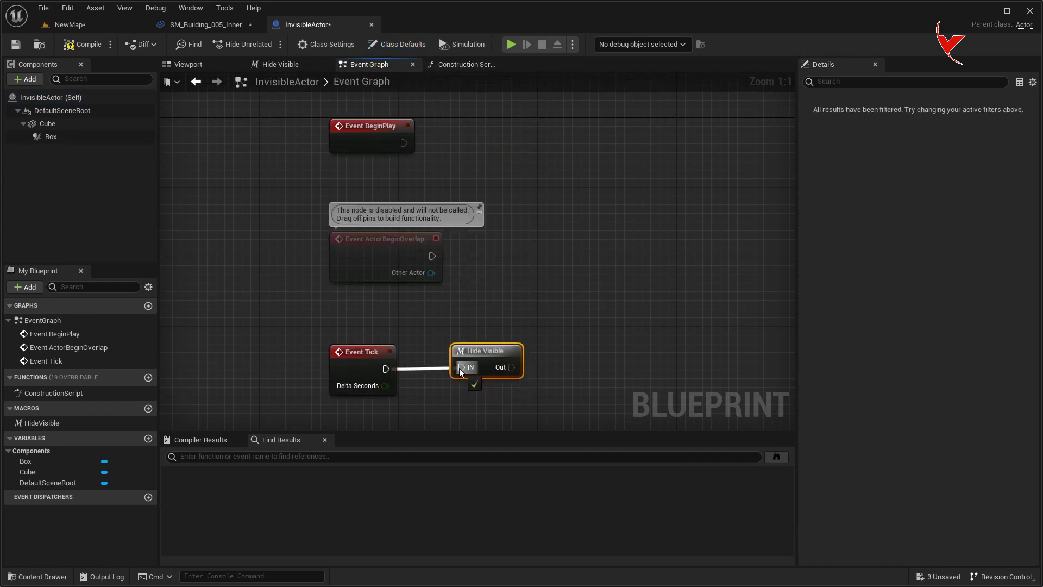
click(81, 44)
Save InvisibleActor and attach it under the building blueprint's Static Mesh Component.
click(16, 44)
click(198, 25)
key(ctrl+space)
drag(228, 461, 83, 111)
In Top view, move the InvisibleActor box toward the building's centre.
click(61, 124)
key(f)
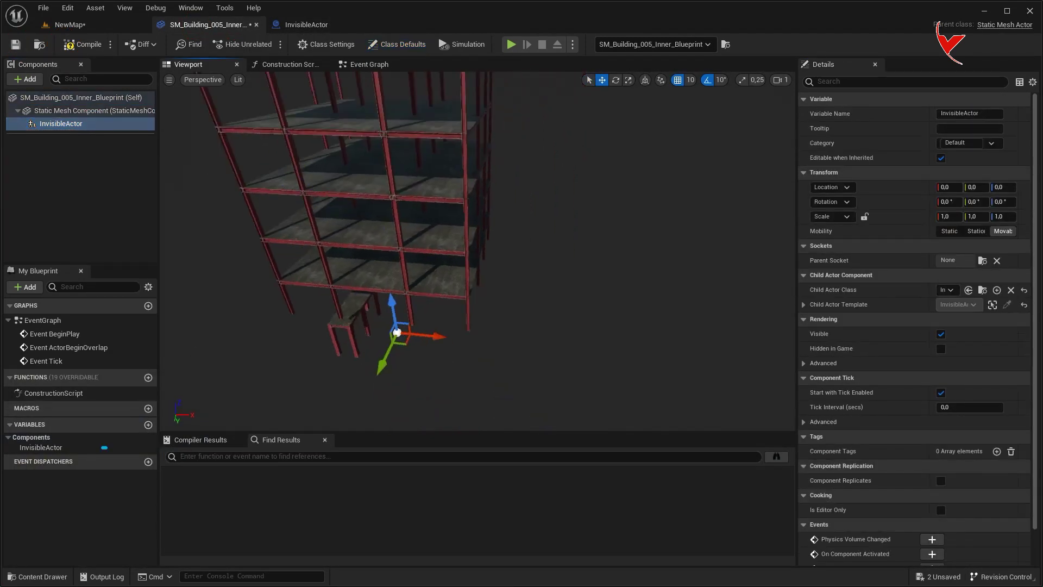
click(213, 81)
click(218, 120)
scroll(391, 263, down, 3)
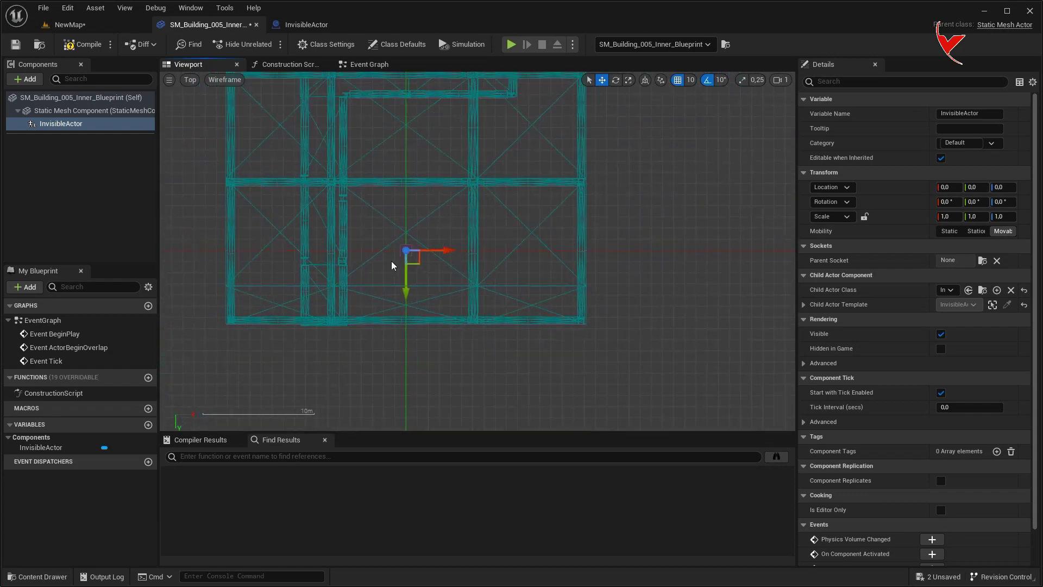
scroll(391, 262, down, 3)
drag(414, 334, 414, 349)
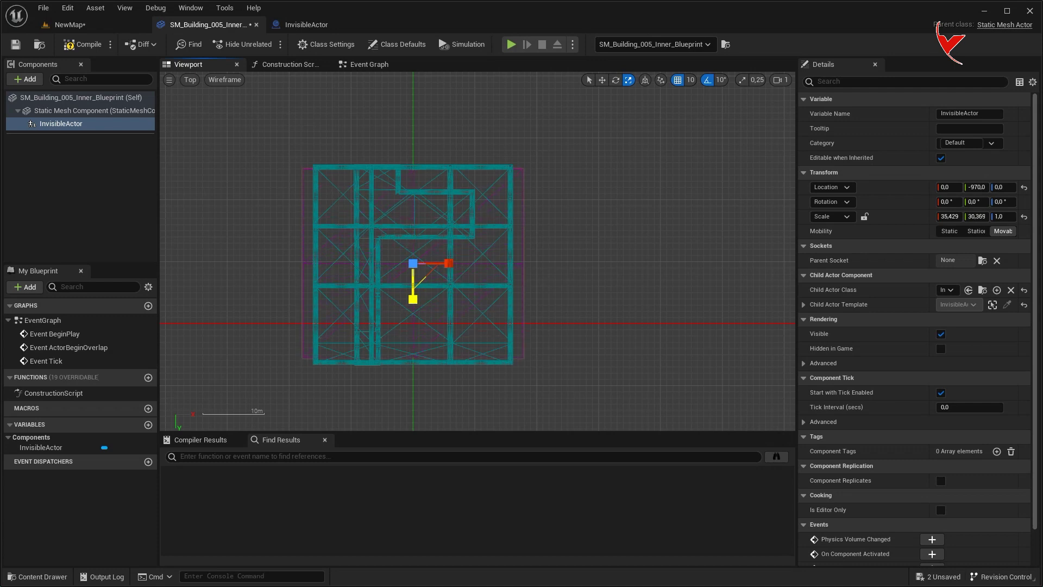
Check the box's fit from Left and Front views, return to Perspective, and save.
click(190, 79)
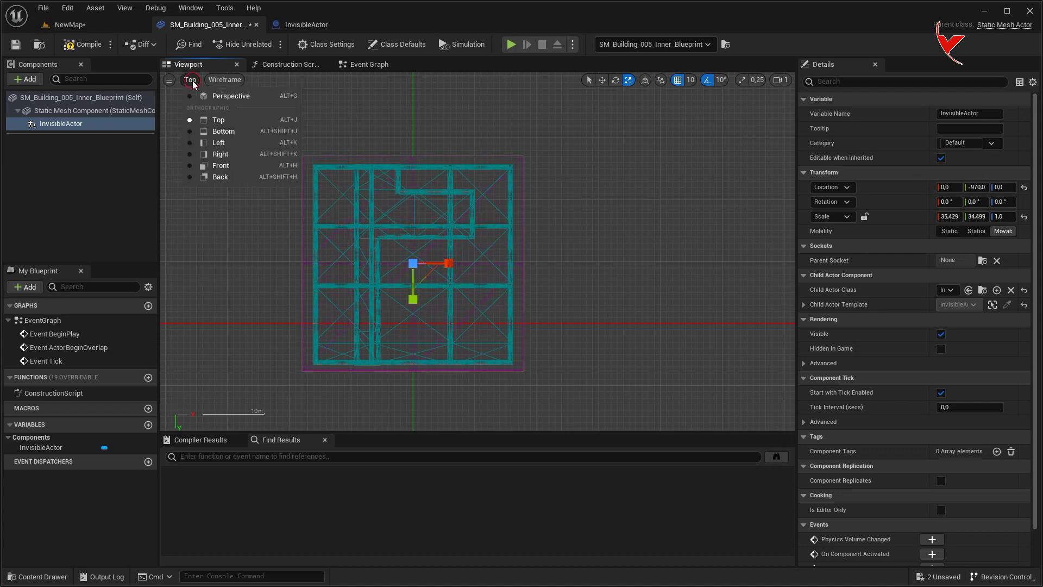
click(219, 144)
scroll(411, 263, down, 5)
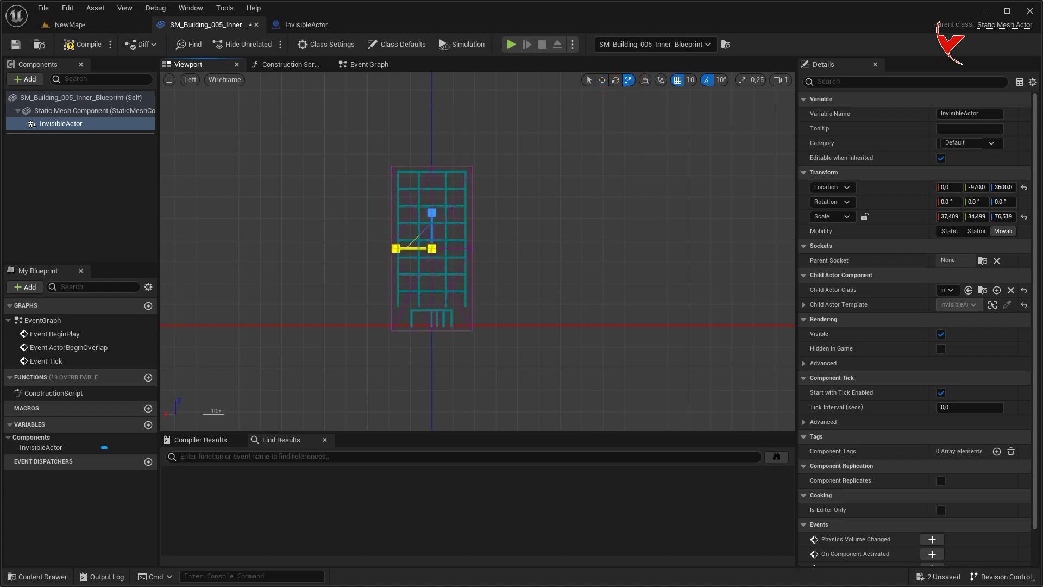
click(228, 165)
click(191, 79)
click(205, 97)
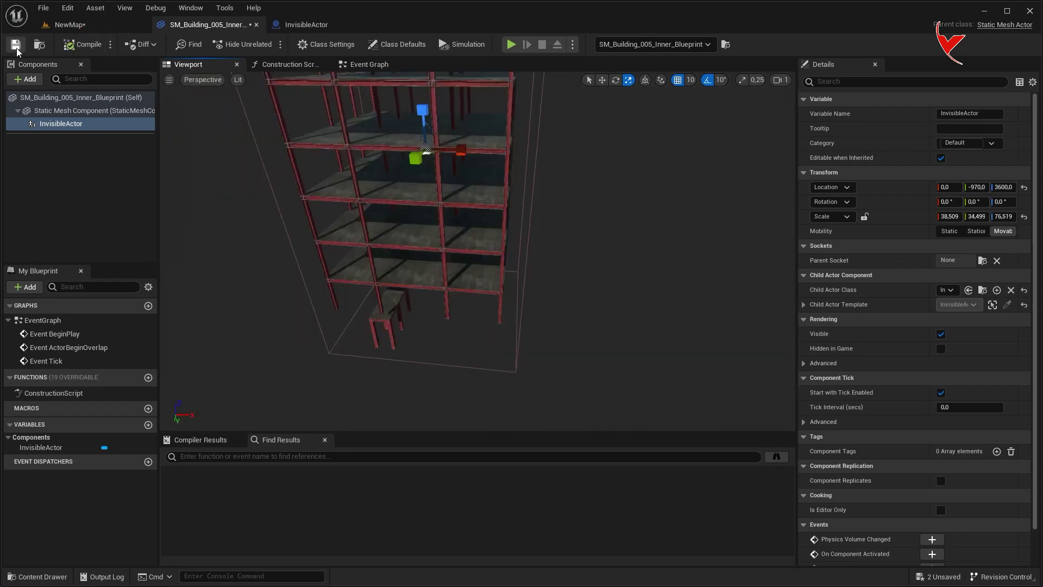
click(66, 24)
click(201, 26)
Place an Invisible Actor reference in the Event Graph and add a Move Component To node.
click(370, 64)
mouse_move(81, 126)
mouse_down()
mouse_move(288, 222)
mouse_move(442, 203)
mouse_up()
text(move comp)
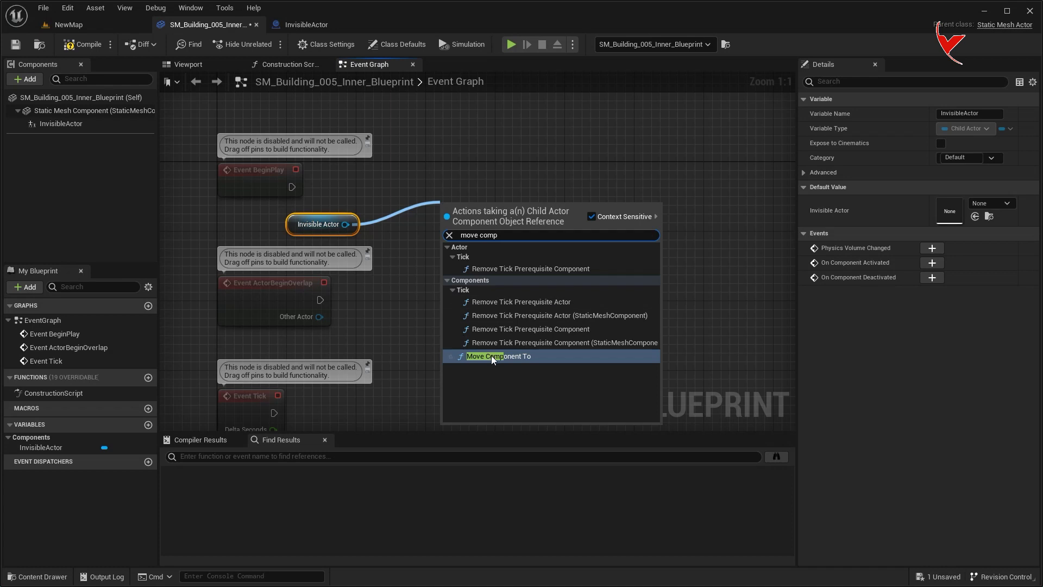
click(491, 356)
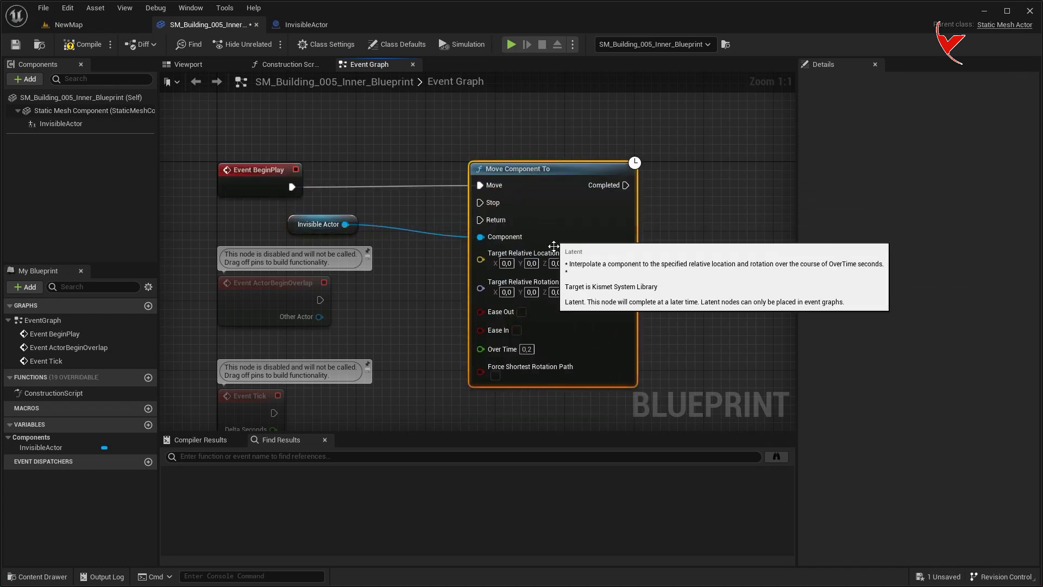
Set Move Component To's target Z to 15000, enable Ease In and Ease Out, Over Time 5.
click(557, 264)
text(15000)
key(Return)
click(516, 330)
click(521, 312)
click(527, 348)
text(5)
key(Return)
Add a Destroy Component node for Invisible Actor that runs after the move completes.
right_drag(397, 273, 321, 260)
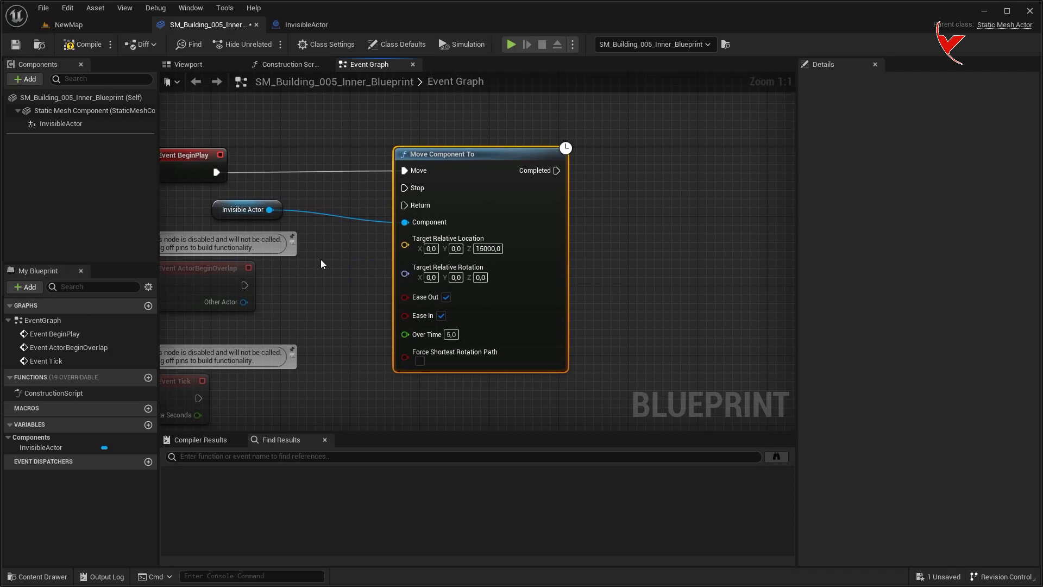
click(296, 228)
drag(313, 228, 661, 220)
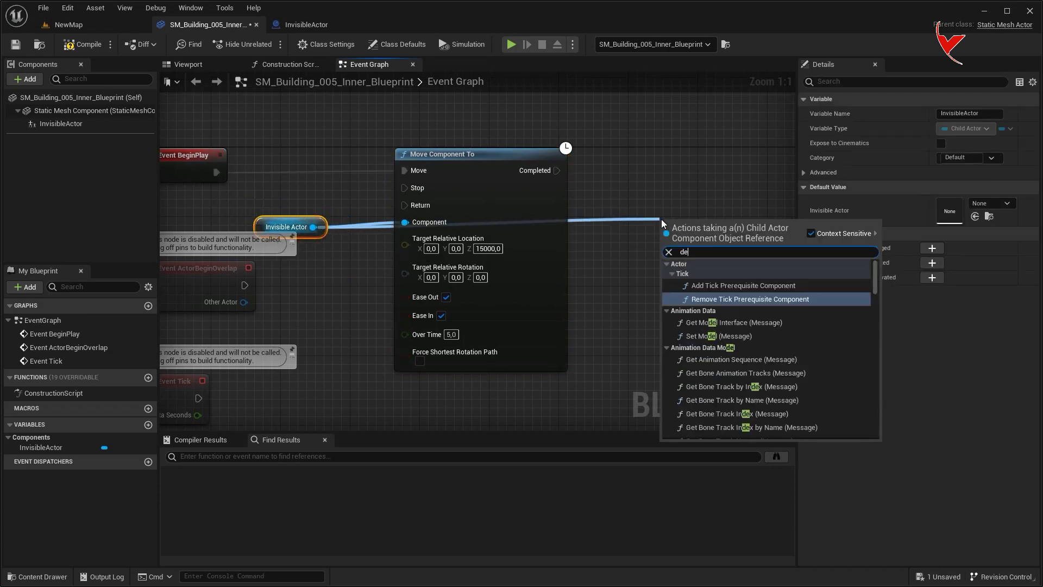
text(des)
click(709, 276)
drag(692, 167, 692, 156)
drag(557, 171, 656, 171)
Delete the unused event nodes, tidy the graph with a reroute point, and switch to NewMap.
scroll(618, 219, down, 2)
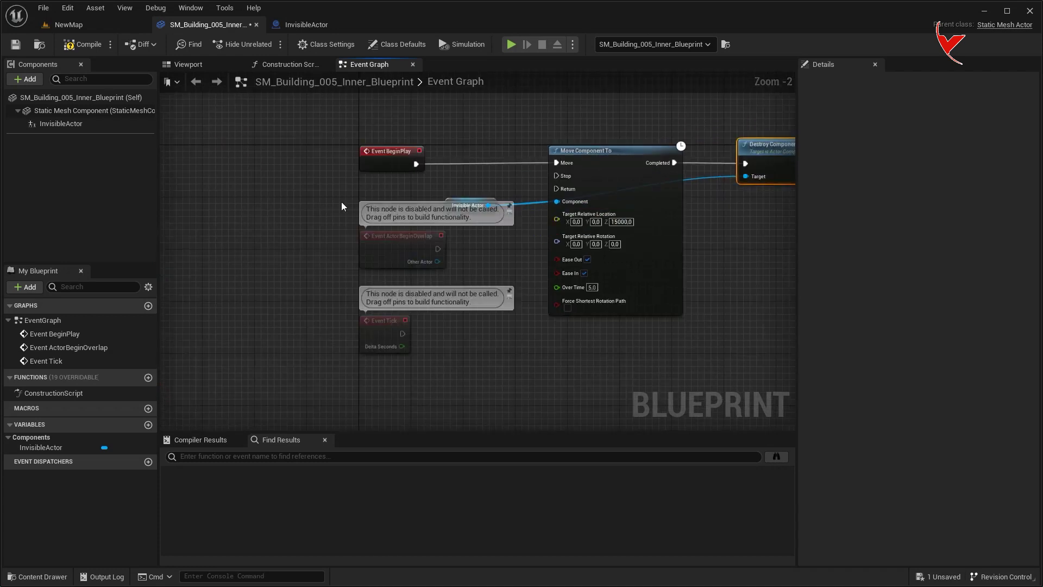
key(Delete)
drag(471, 206, 434, 349)
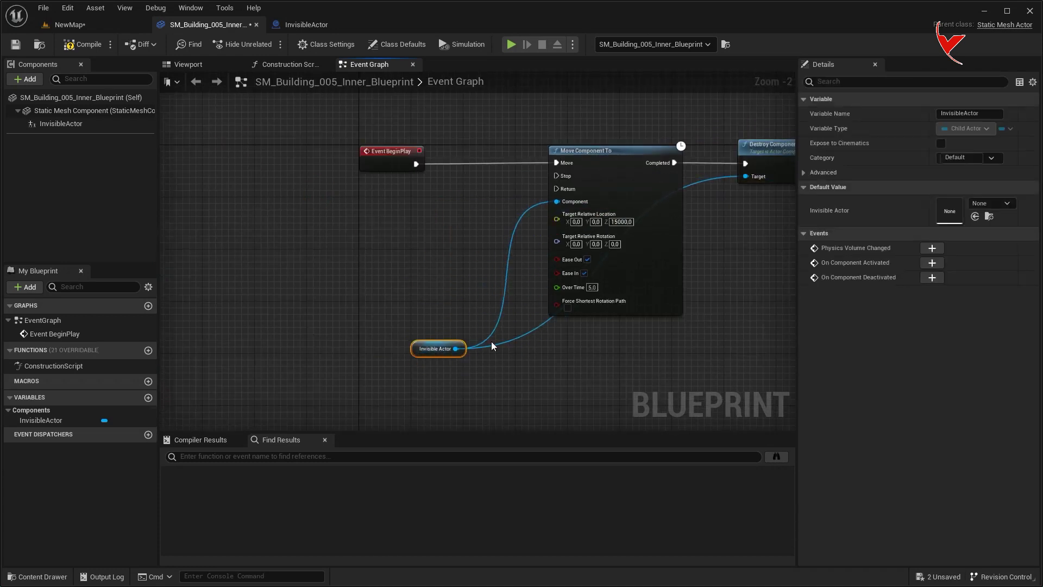
click(528, 337)
double_click(528, 338)
right_drag(715, 361, 598, 353)
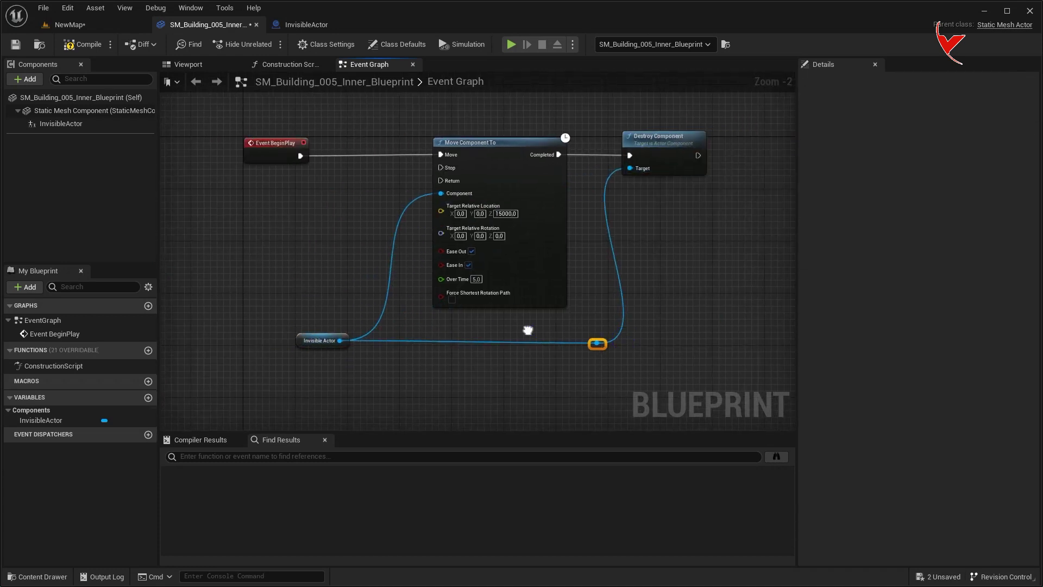
click(69, 24)
click(304, 43)
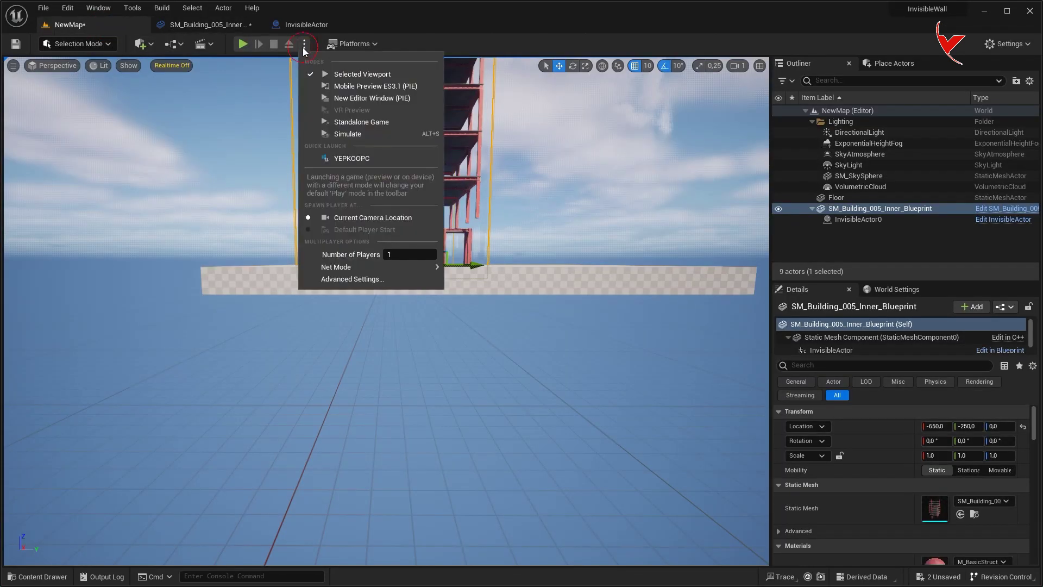
Play the level in the selected viewport to watch the building reveal, then stop.
click(336, 132)
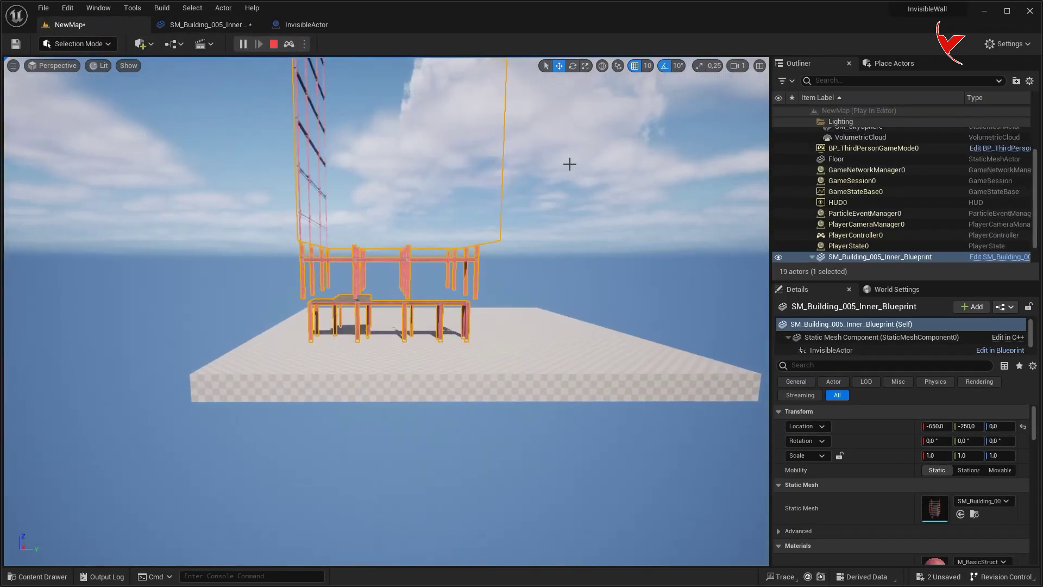
click(568, 163)
scroll(569, 163, down, 5)
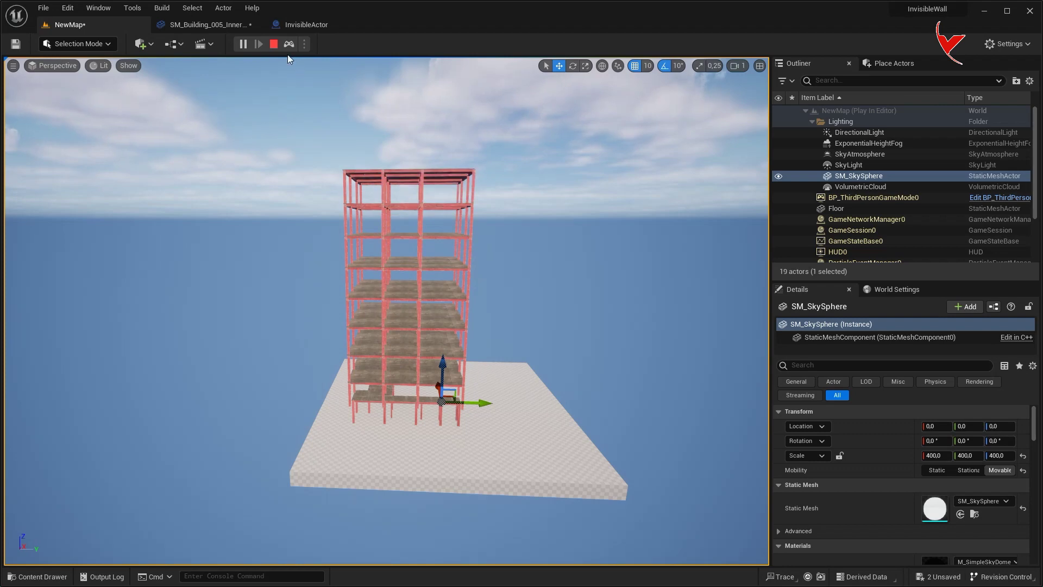
click(266, 42)
Check the Over Time duration in the building blueprint, then replay and stop the level.
click(222, 28)
click(473, 286)
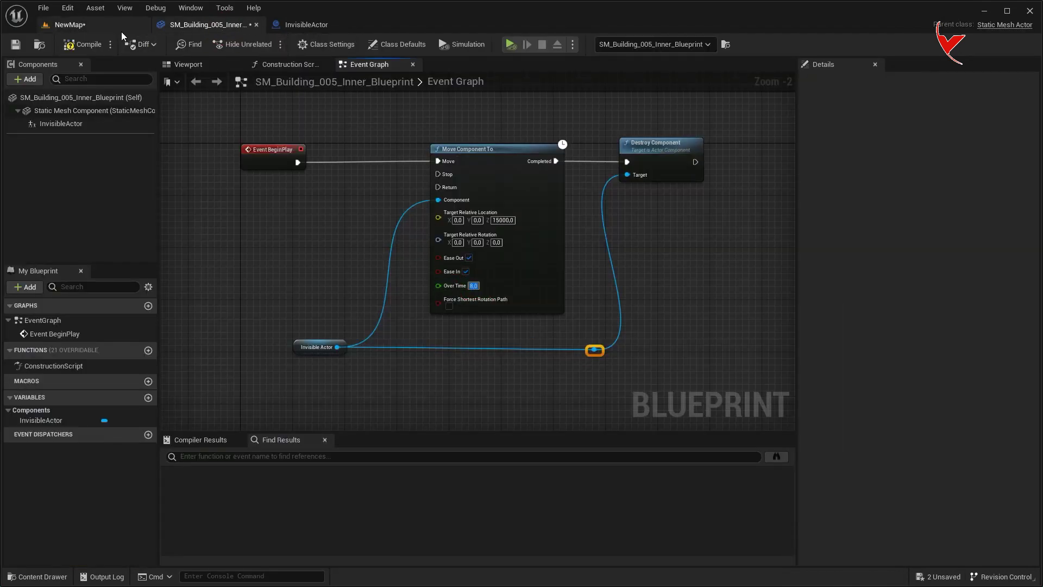
click(68, 24)
click(241, 43)
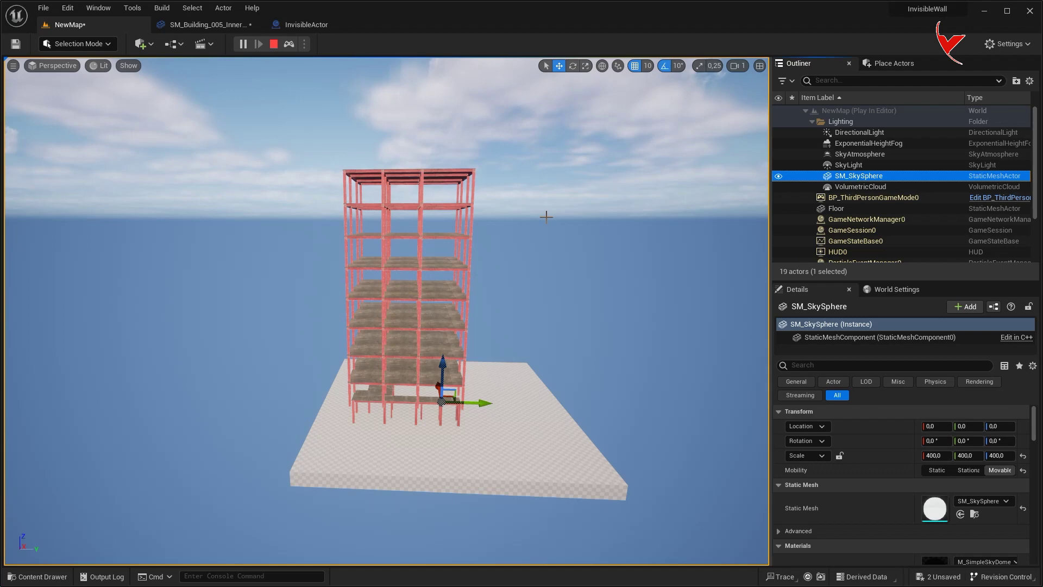
click(273, 44)
Create a new Basic level from the File menu.
click(45, 8)
click(65, 37)
click(618, 422)
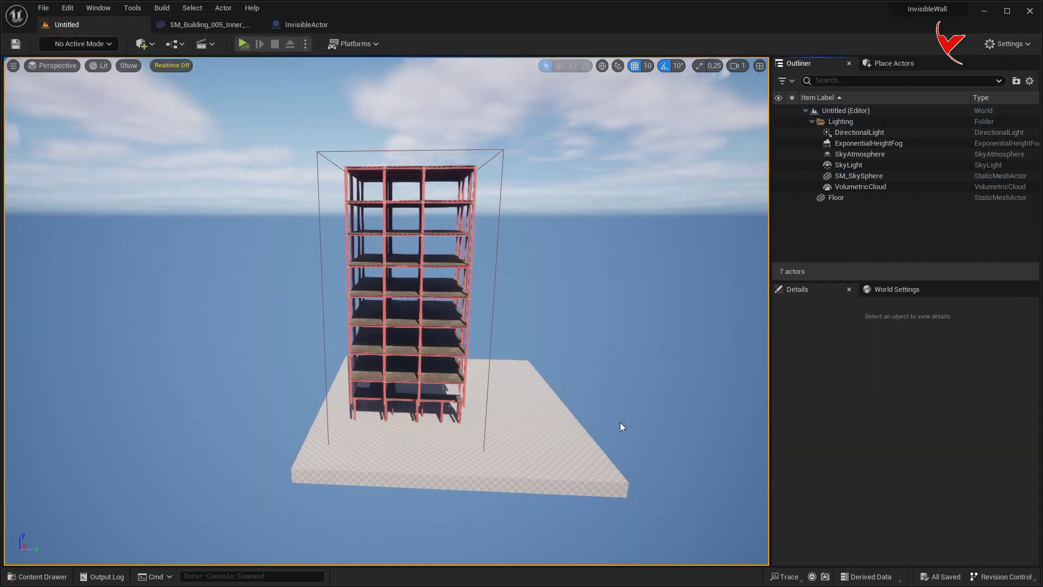
Duplicate SM_Building_1 as SM_Building_2 and open it.
key(ctrl+space)
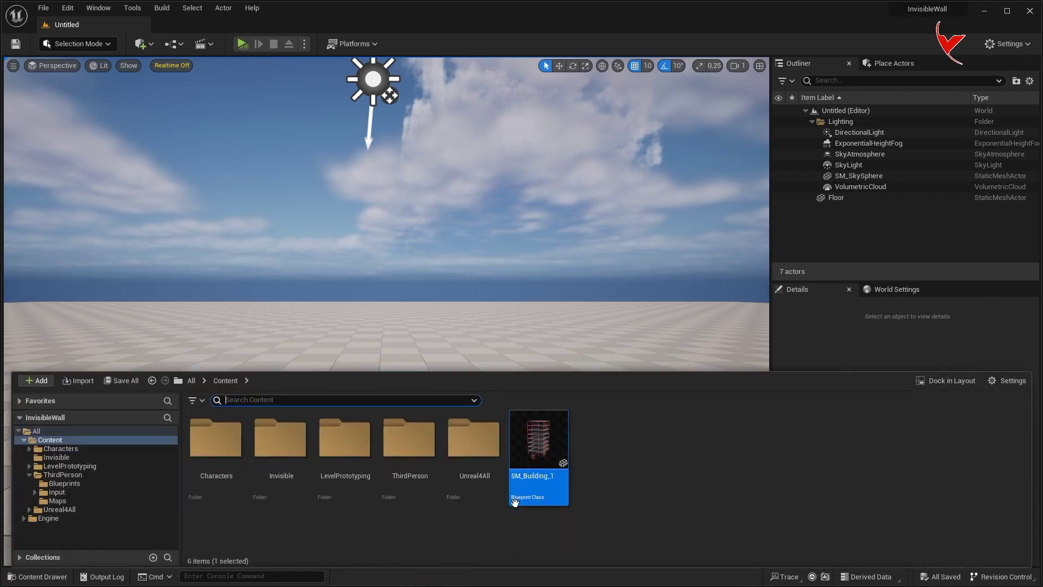
right_click(514, 501)
click(674, 254)
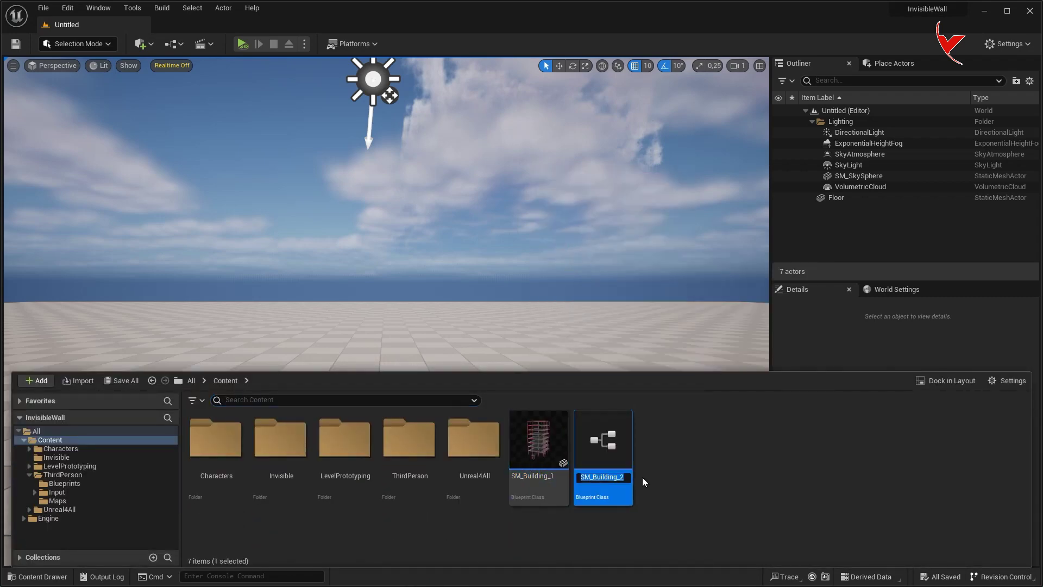
double_click(601, 478)
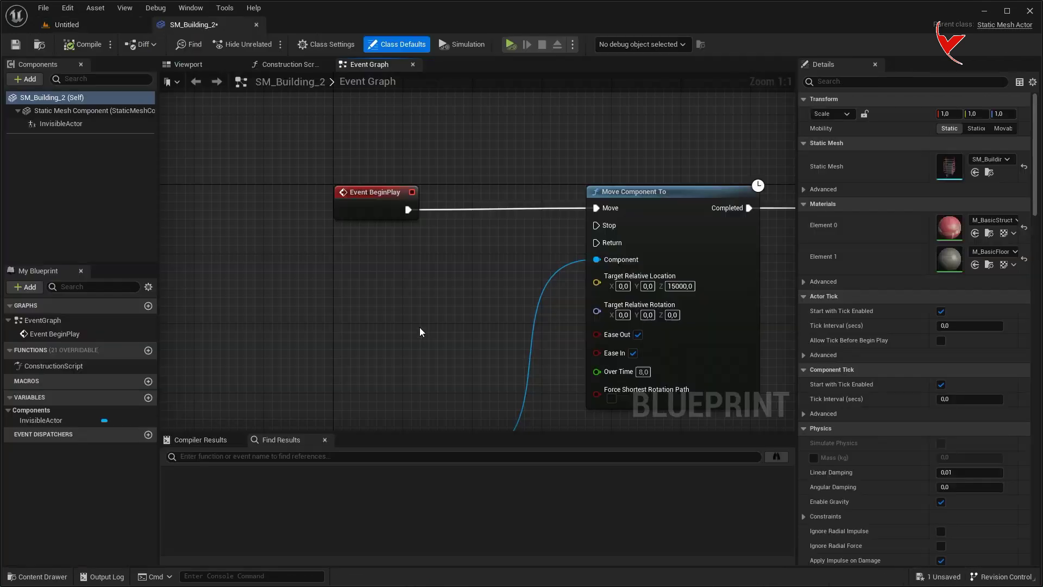
Delete all SM_Building_2 graph nodes and its InvisibleActor component, then compile and close.
scroll(419, 328, down, 3)
drag(263, 120, 666, 362)
key(Delete)
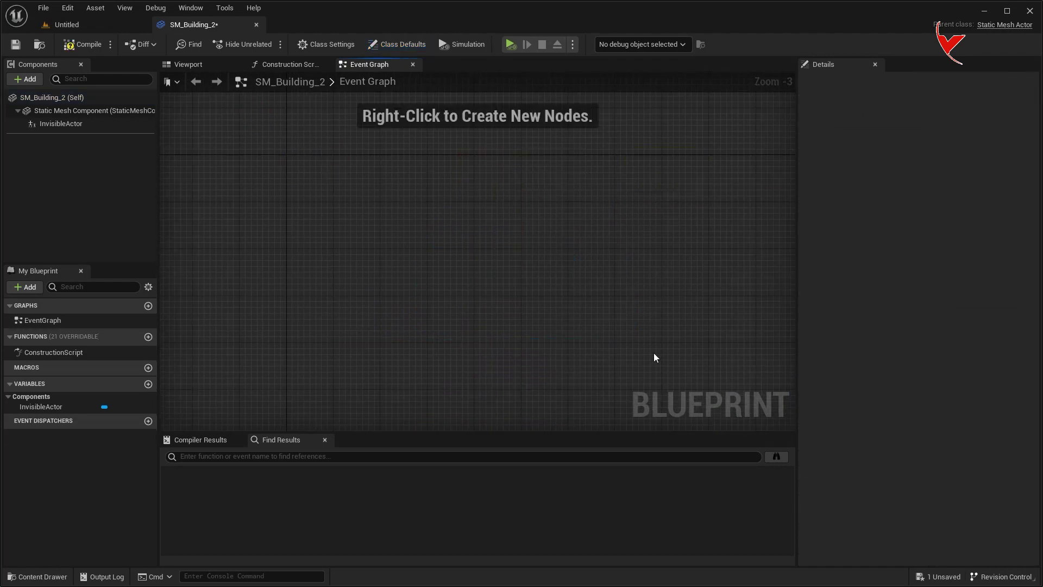
click(68, 125)
key(Delete)
click(85, 48)
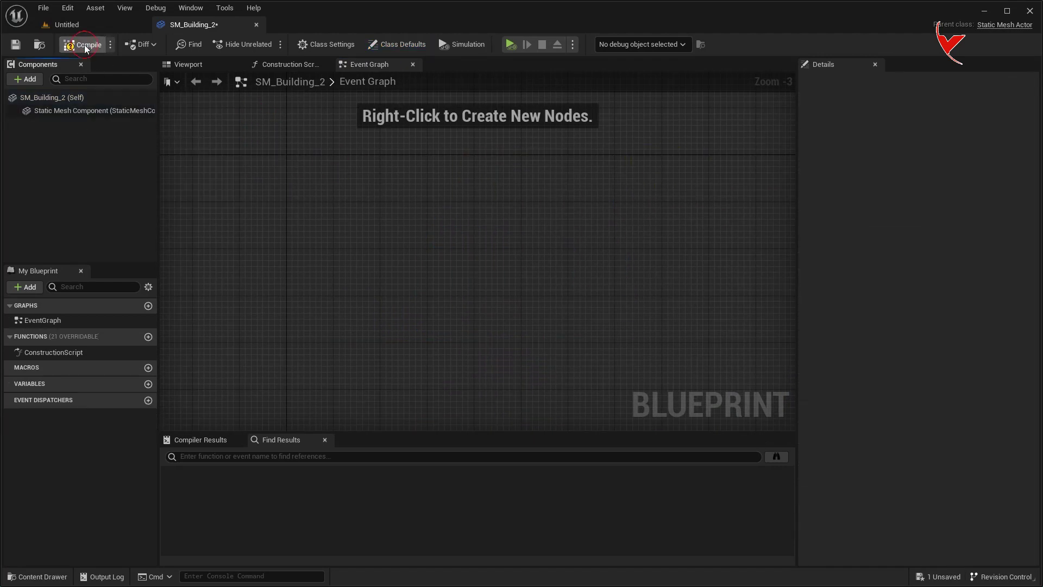
click(256, 24)
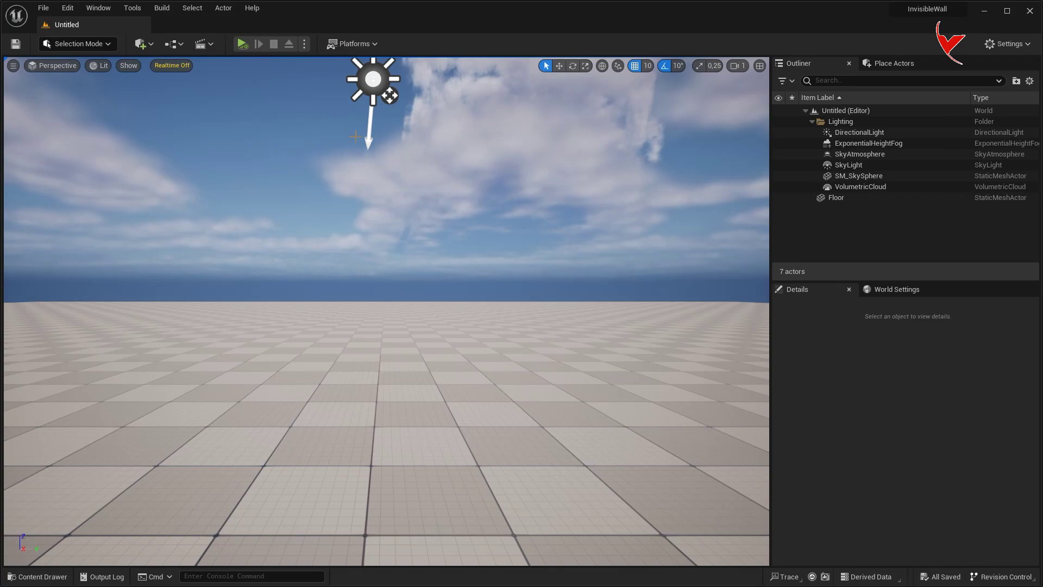
Drag SM_Building_2 into the level and zoom the viewport out.
key(ctrl+space)
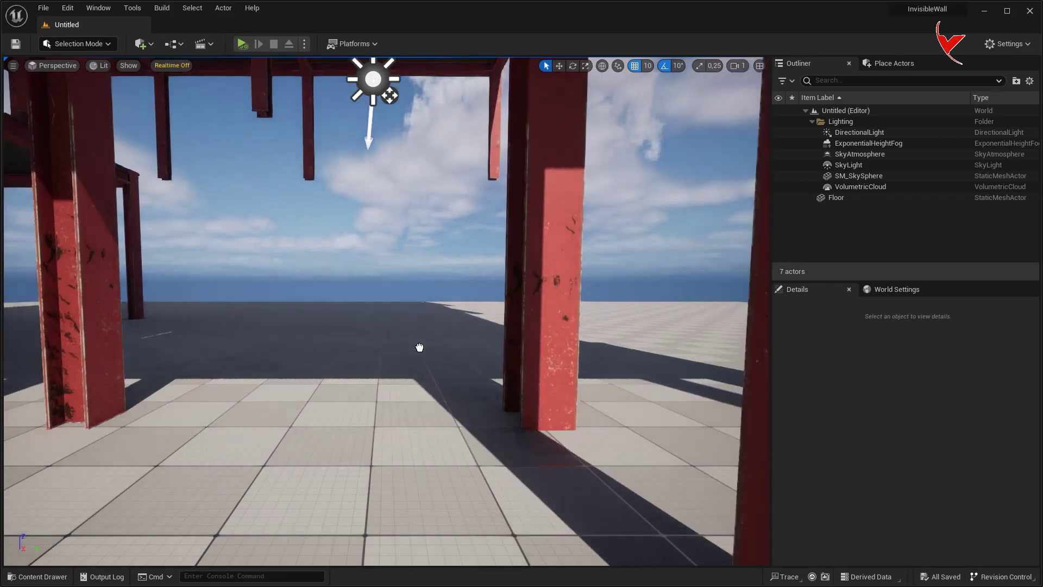
drag(452, 345, 419, 345)
scroll(461, 333, down, 3)
scroll(440, 465, down, 3)
scroll(440, 464, down, 3)
scroll(439, 464, down, 2)
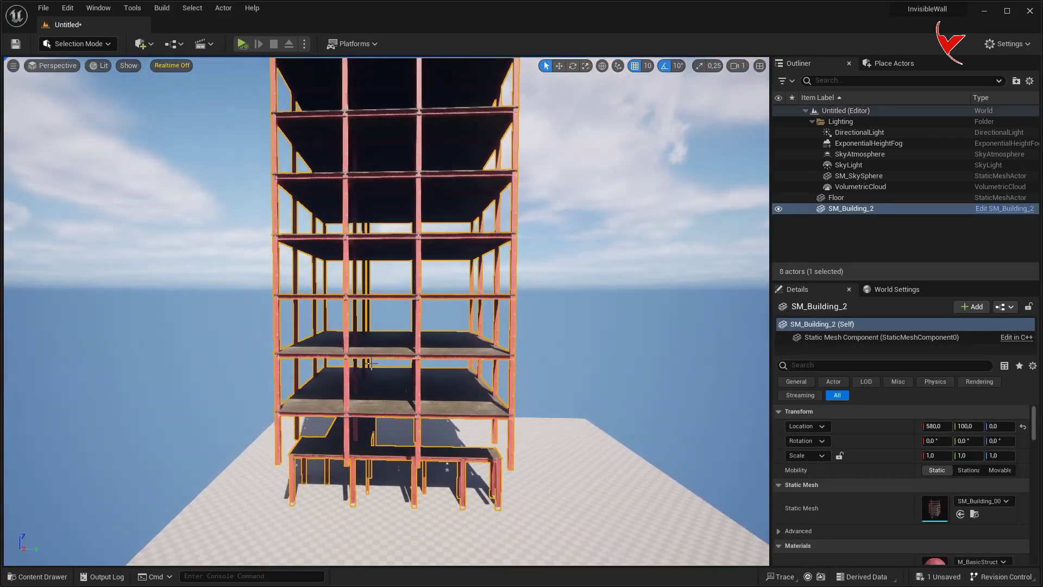
scroll(439, 464, down, 2)
scroll(440, 465, down, 1)
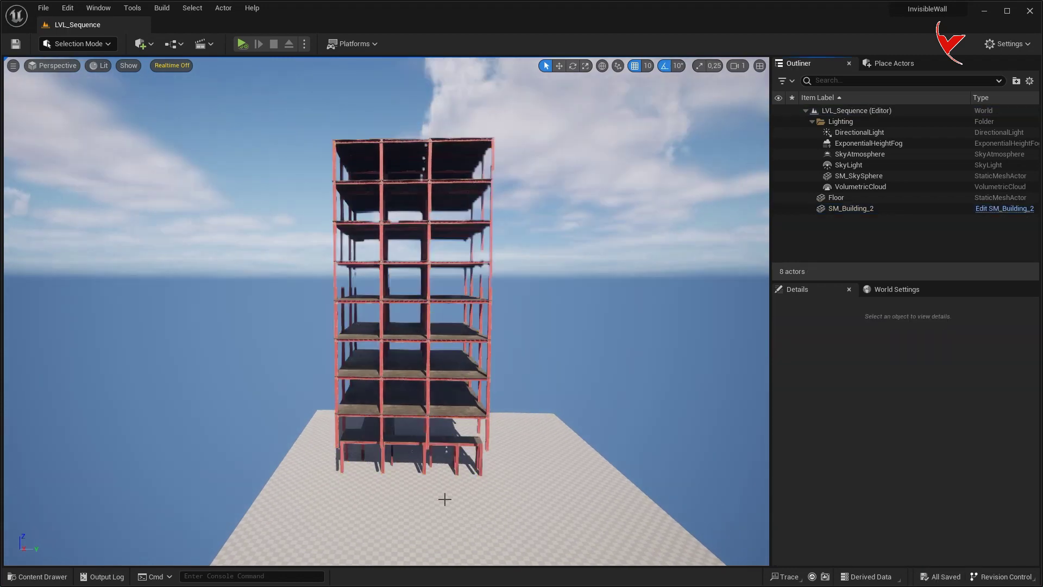
Drag the InvisibleActor blueprint from the Invisible folder into the level beside the building.
key(ctrl+space)
double_click(282, 443)
click(214, 445)
drag(214, 445, 414, 472)
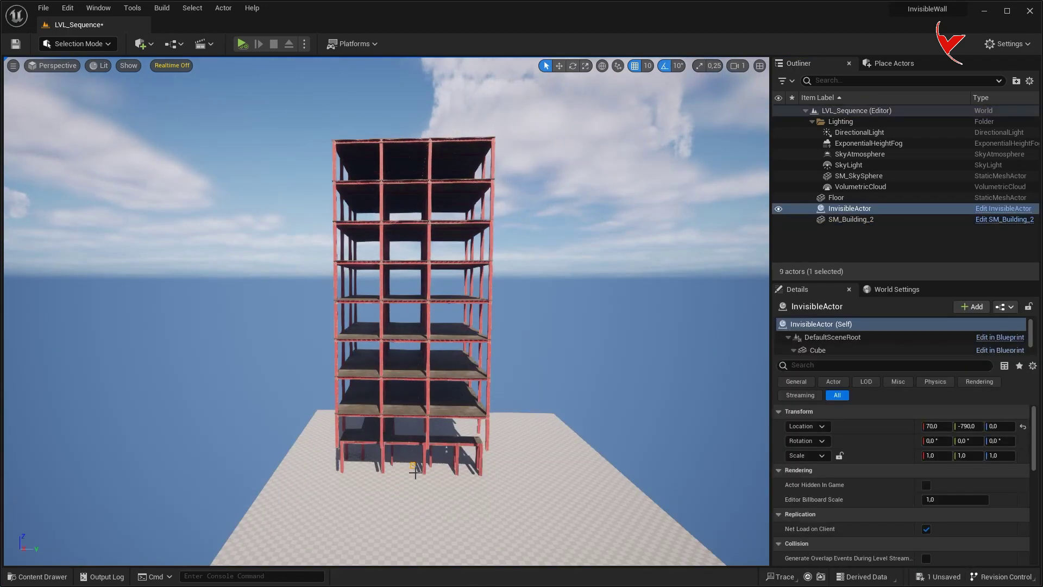
In Top view, scale the box over the building's footprint and move it to X 590.
click(60, 65)
click(77, 111)
scroll(411, 299, down, 3)
click(587, 68)
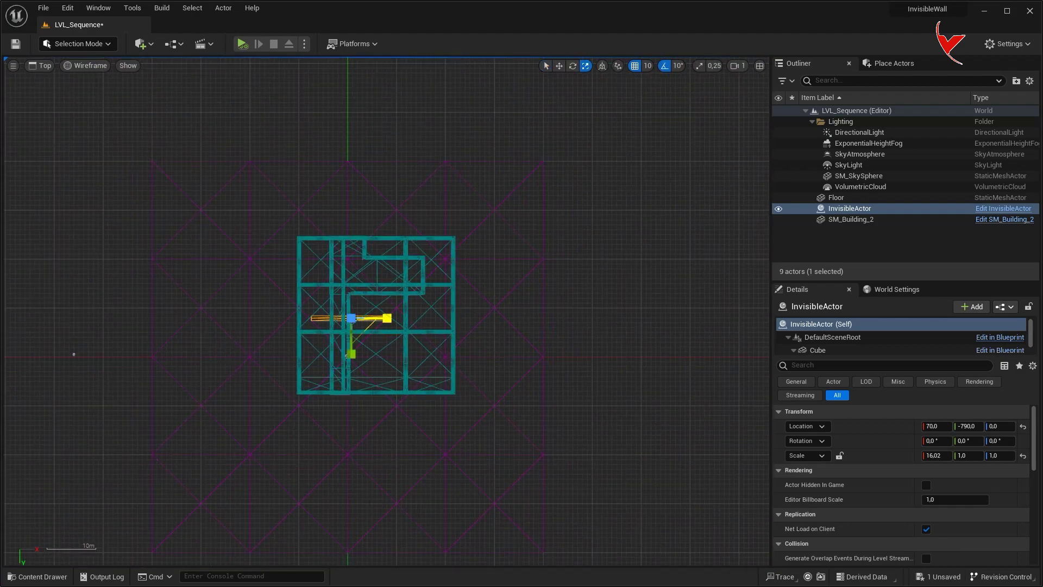
drag(351, 354, 351, 391)
drag(387, 317, 529, 271)
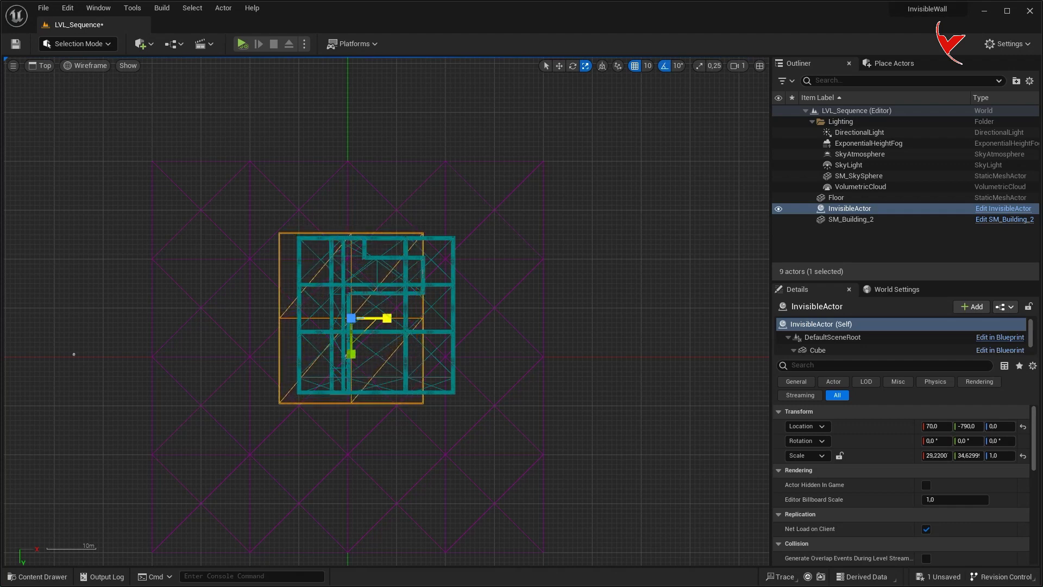
mouse_move(391, 319)
mouse_down()
mouse_move(417, 317)
mouse_move(378, 367)
mouse_up()
In Left view, stretch the box tall and raise it to enclose the building's full height.
click(48, 67)
click(63, 129)
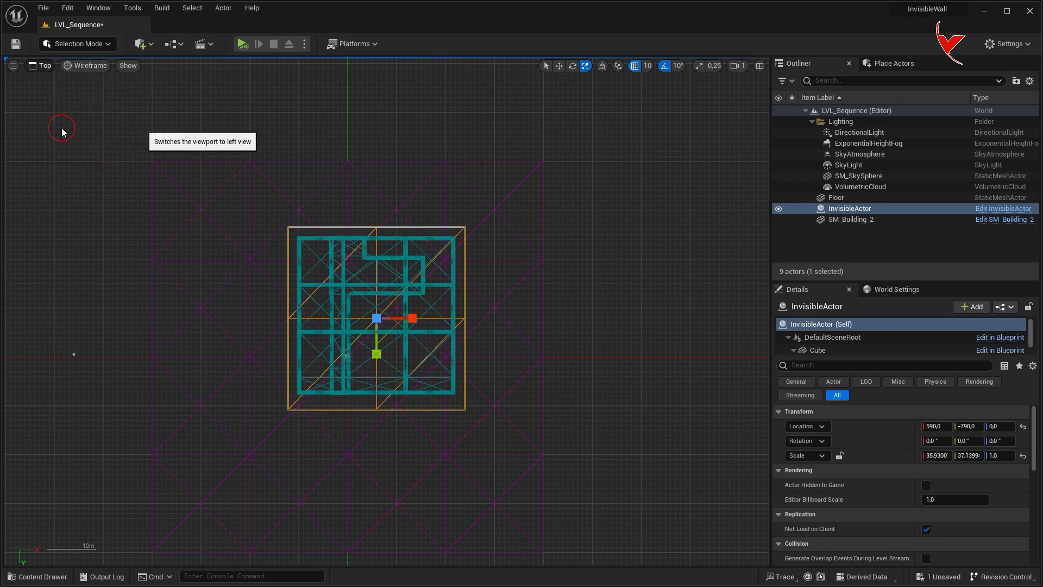
right_drag(388, 338, 387, 340)
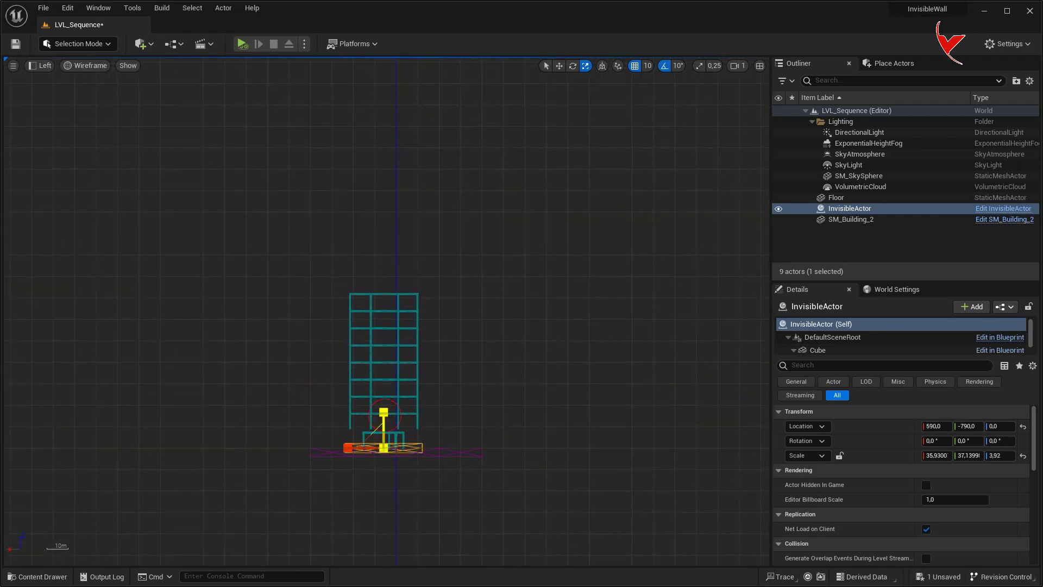
drag(384, 412, 384, 422)
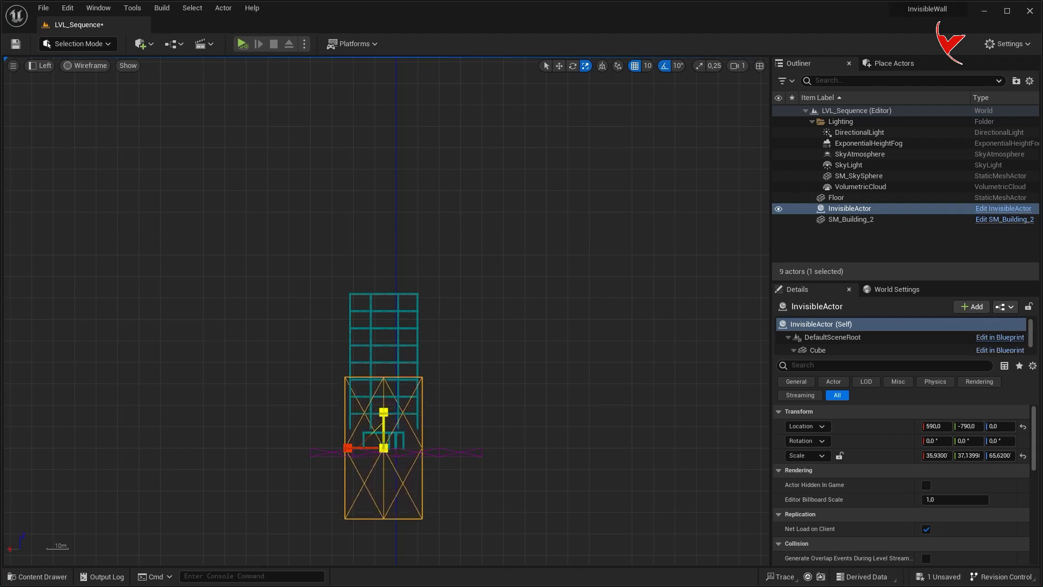
click(557, 67)
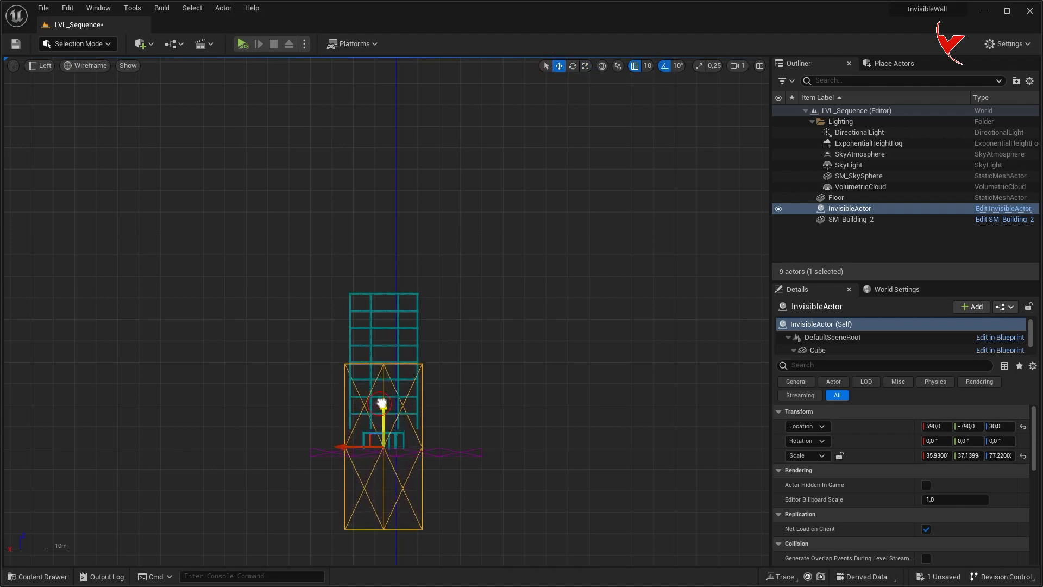
drag(382, 404, 389, 326)
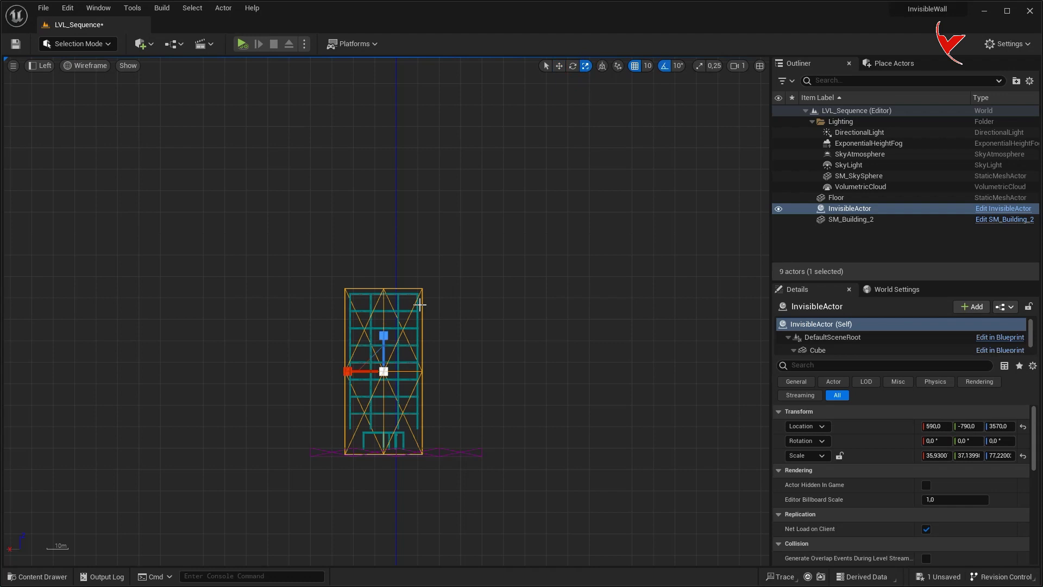
drag(348, 371, 373, 374)
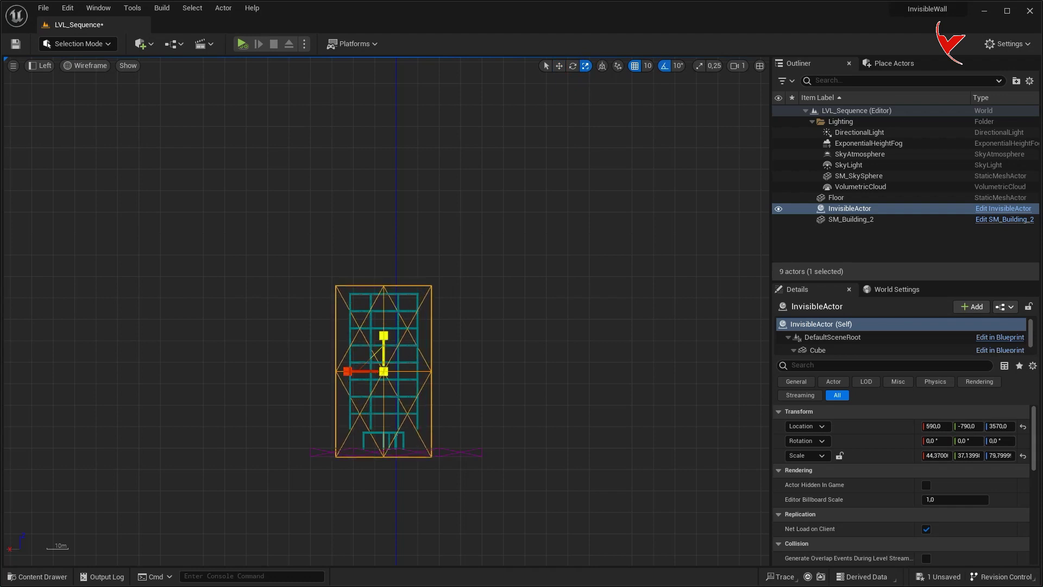
Switch the viewport back to Perspective.
click(40, 66)
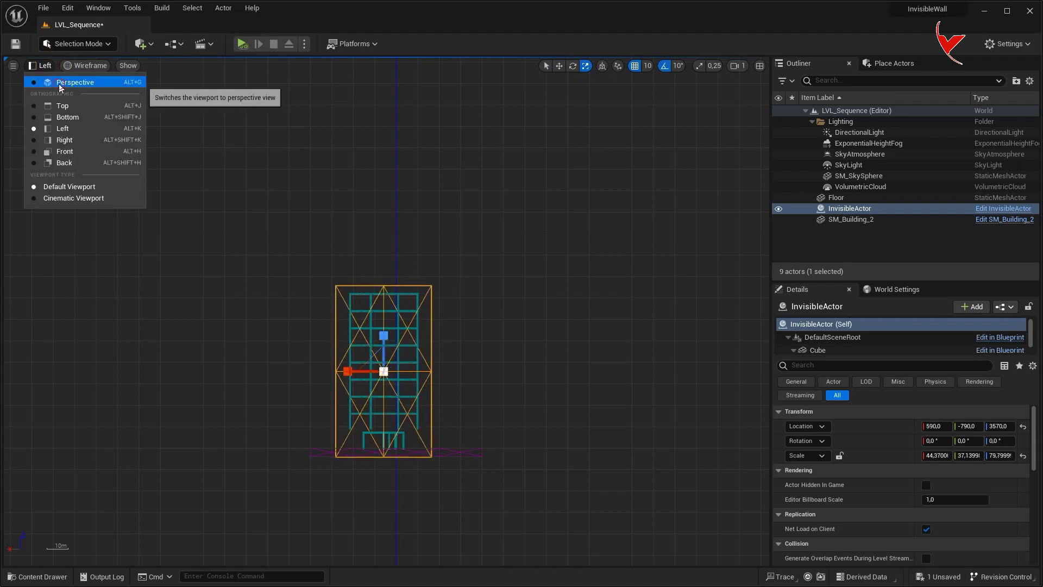
click(60, 77)
click(181, 45)
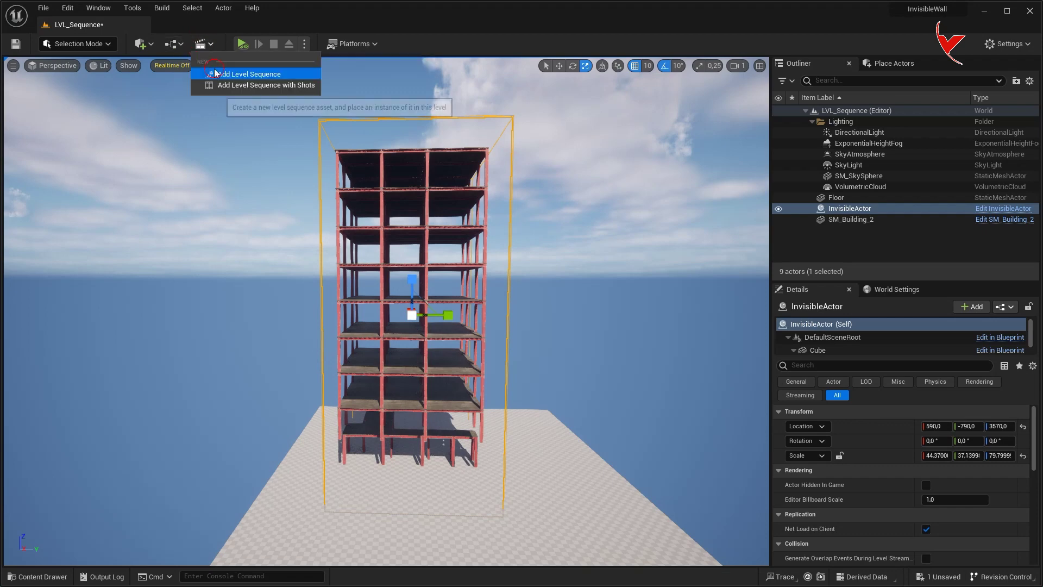
Create and save NewLevelSequence, adding InvisibleActor with a Transform track.
click(217, 72)
click(793, 485)
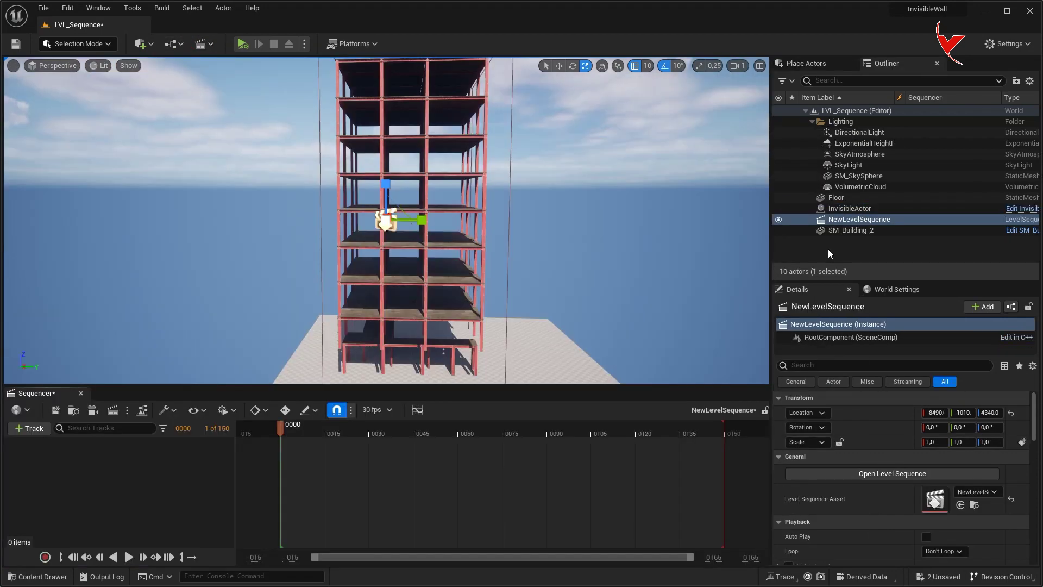
drag(831, 209, 156, 466)
click(222, 444)
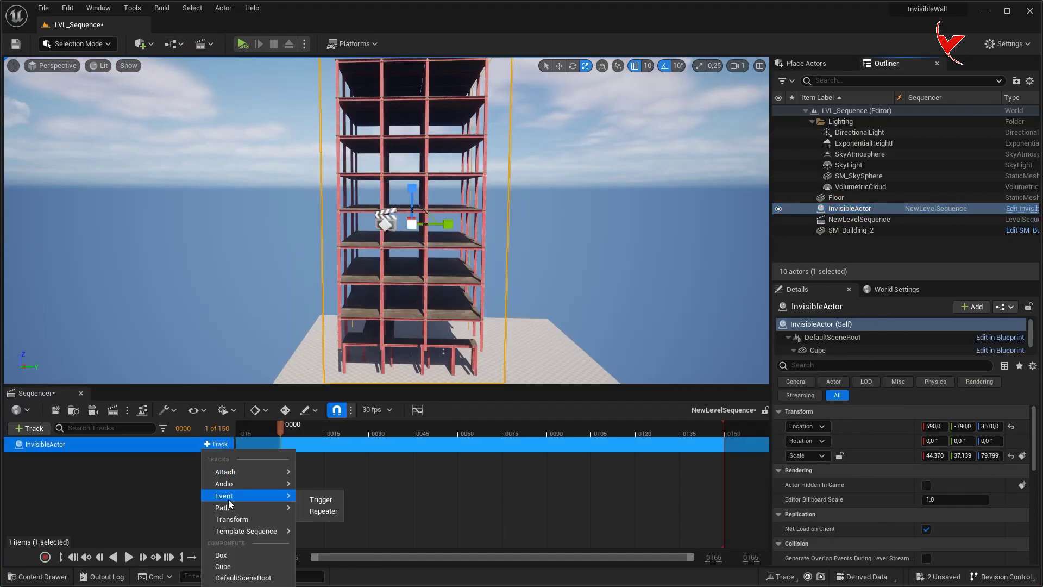
click(226, 521)
Delete the Location X and Y channels and key Location Z (3570) at frame 0.
click(15, 458)
click(50, 474)
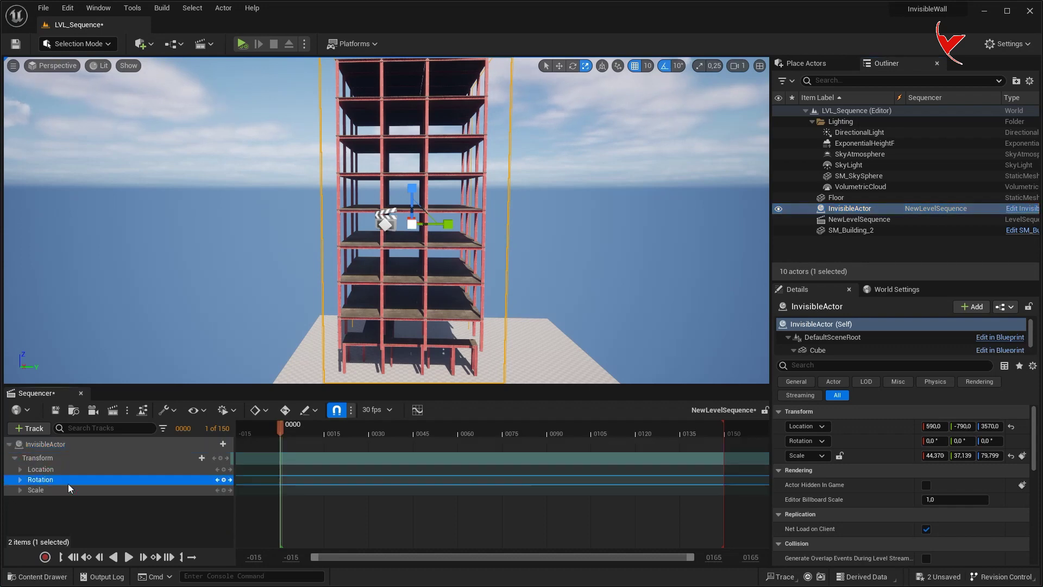
click(73, 479)
shift+click(73, 486)
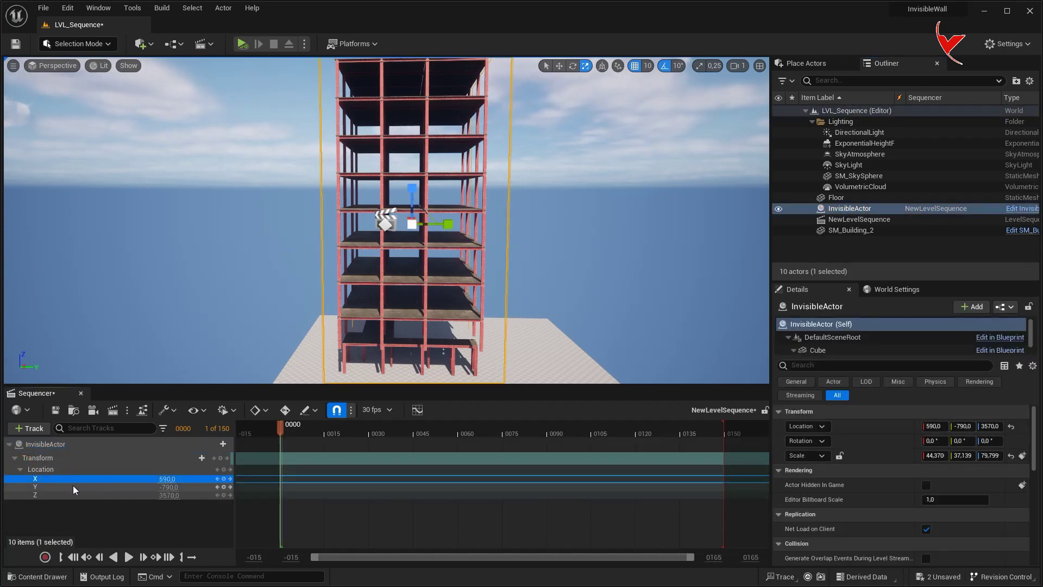
key(Delete)
click(155, 480)
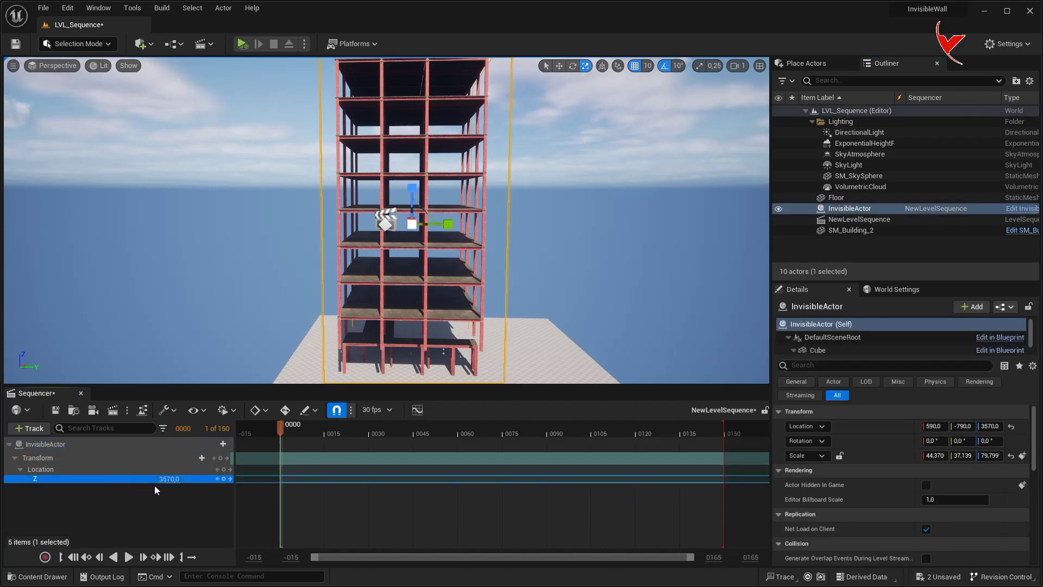
click(223, 479)
At the last frame, 149, raise the box above the building to Z 9790.
click(169, 557)
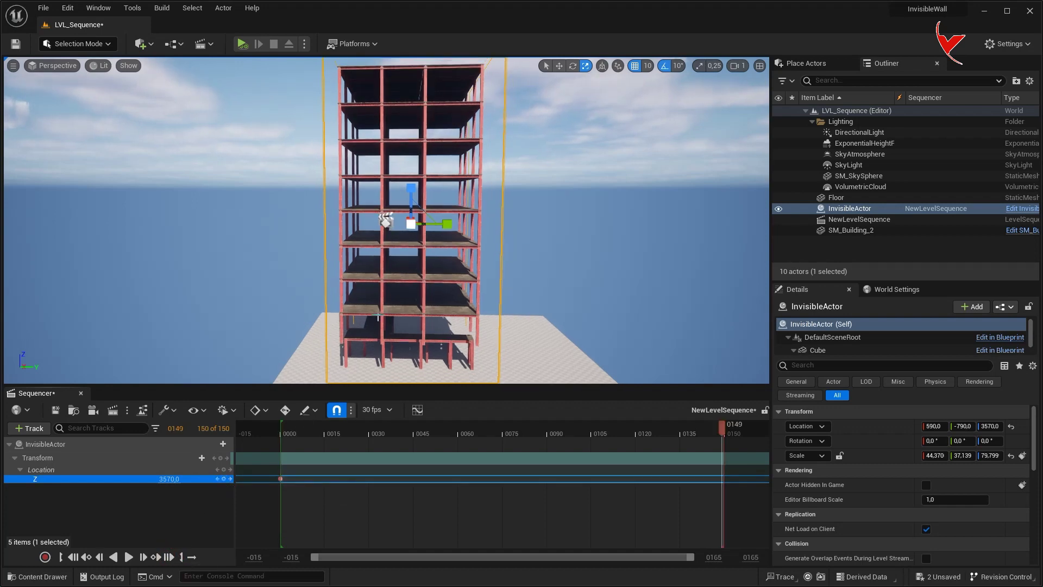
scroll(362, 324, down, 5)
click(559, 65)
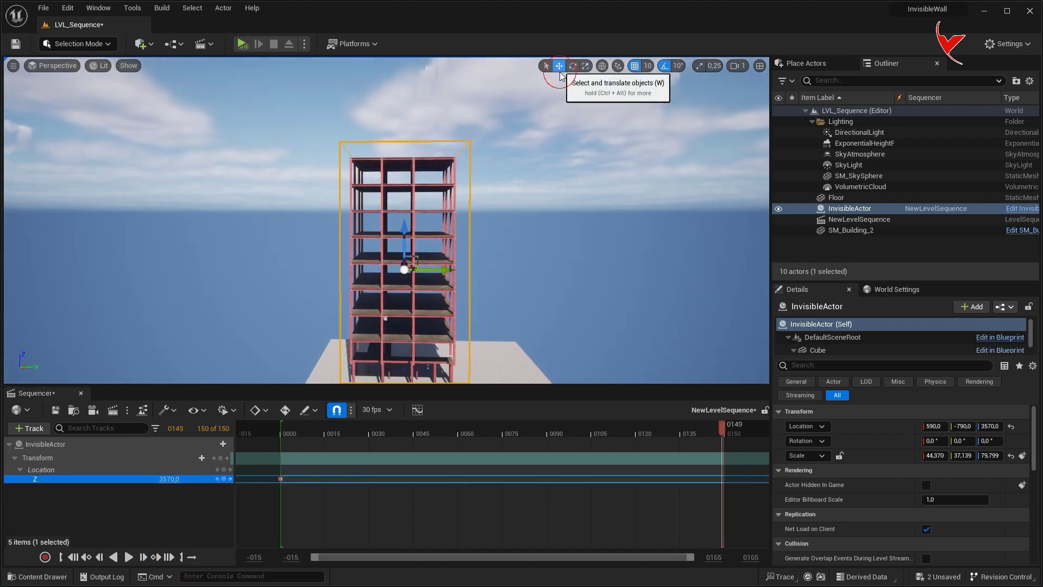
drag(406, 211, 395, 145)
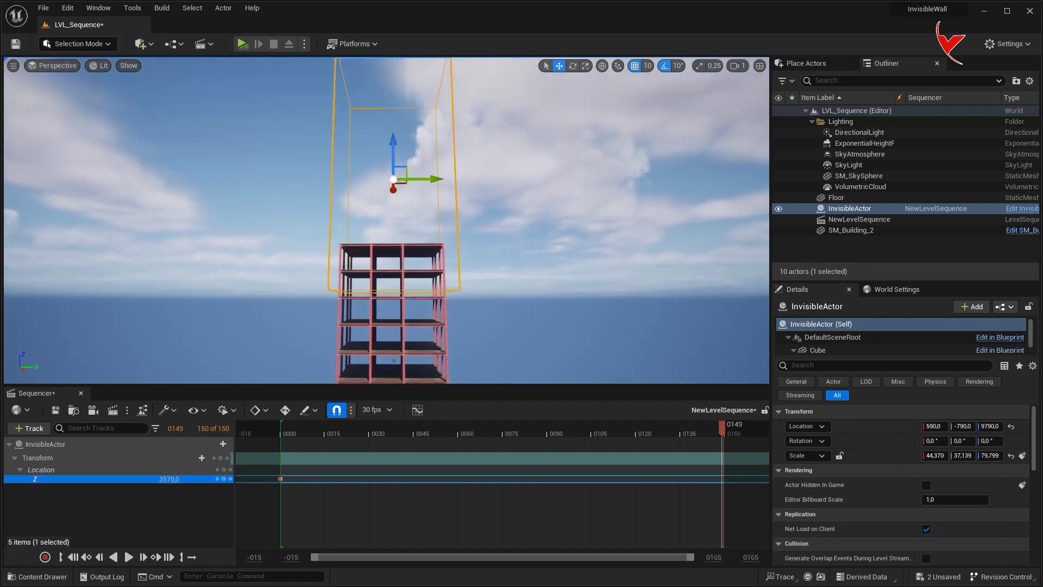
Key Z 9790 at frame 149 and play the sequence from frame 0.
click(223, 479)
click(72, 557)
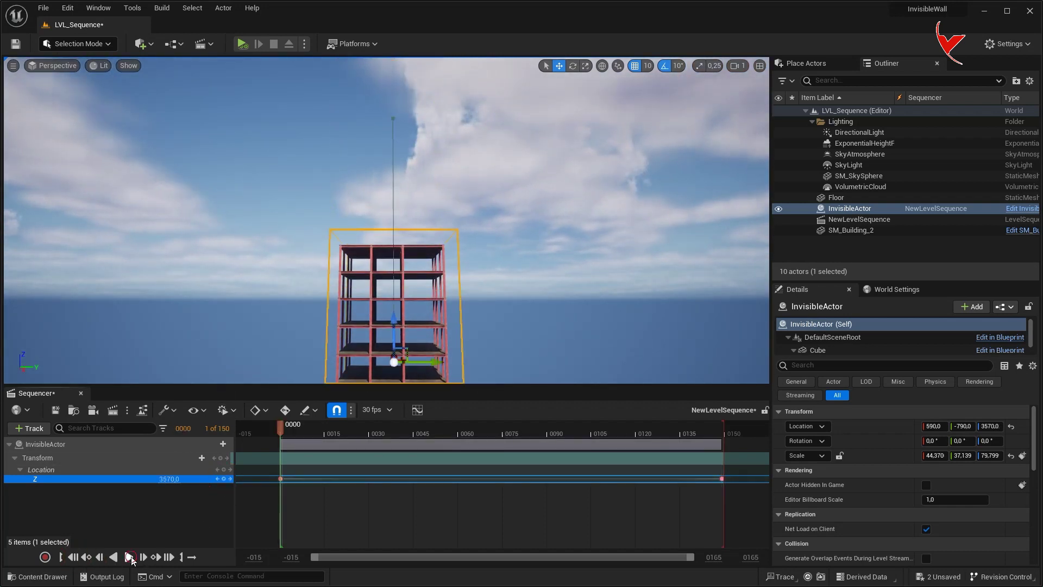
click(129, 557)
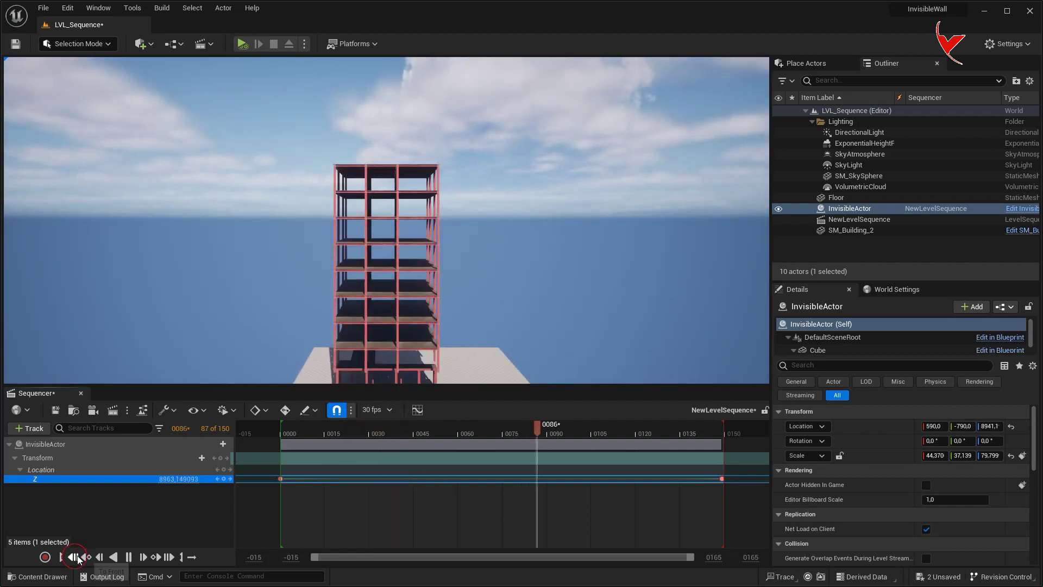
click(78, 560)
Run the level in play mode, then scrub and replay the sequence to watch the building appear.
click(242, 44)
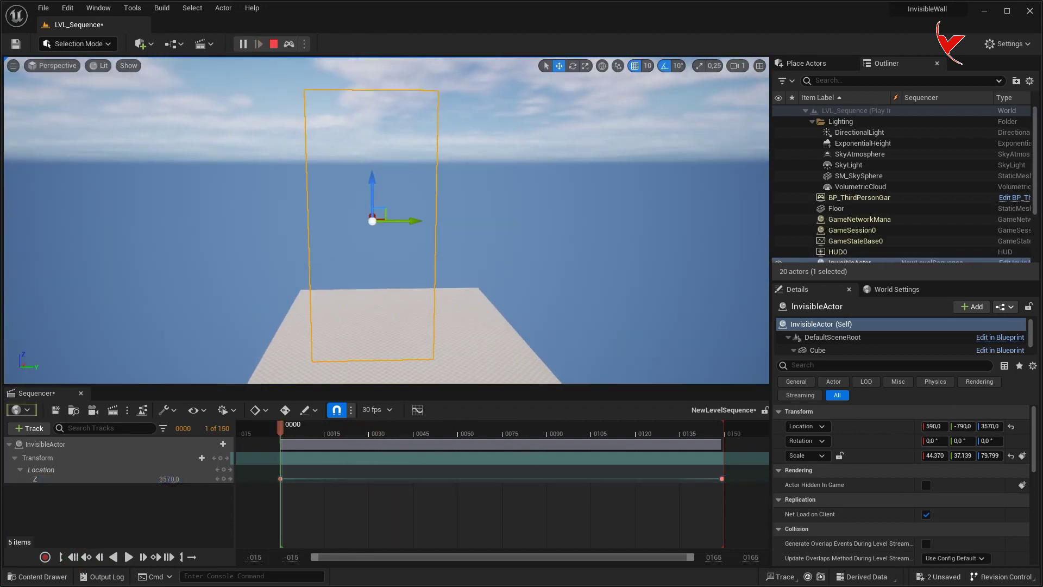
drag(281, 427, 515, 439)
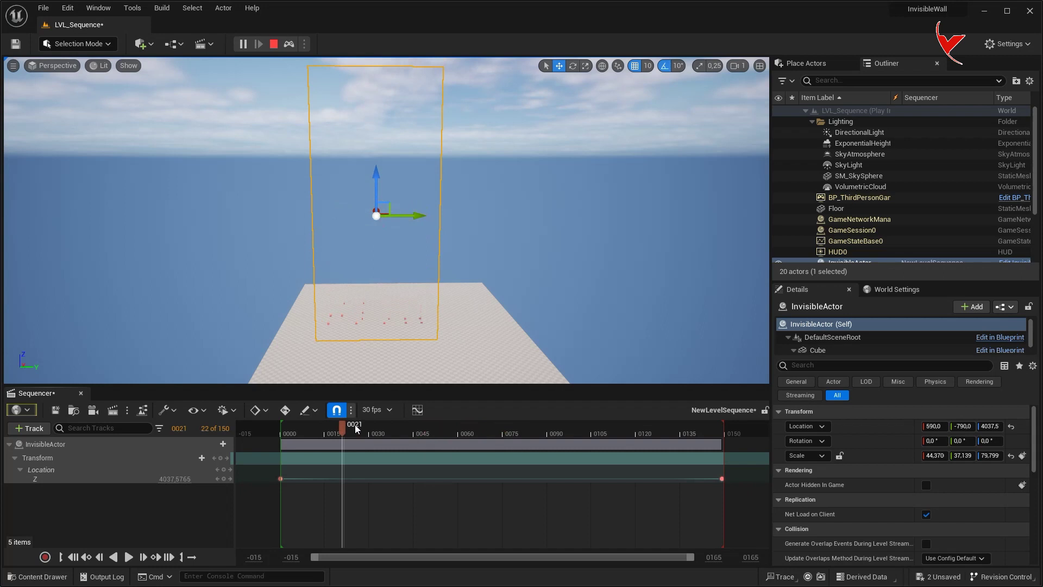
drag(516, 439, 456, 428)
click(72, 557)
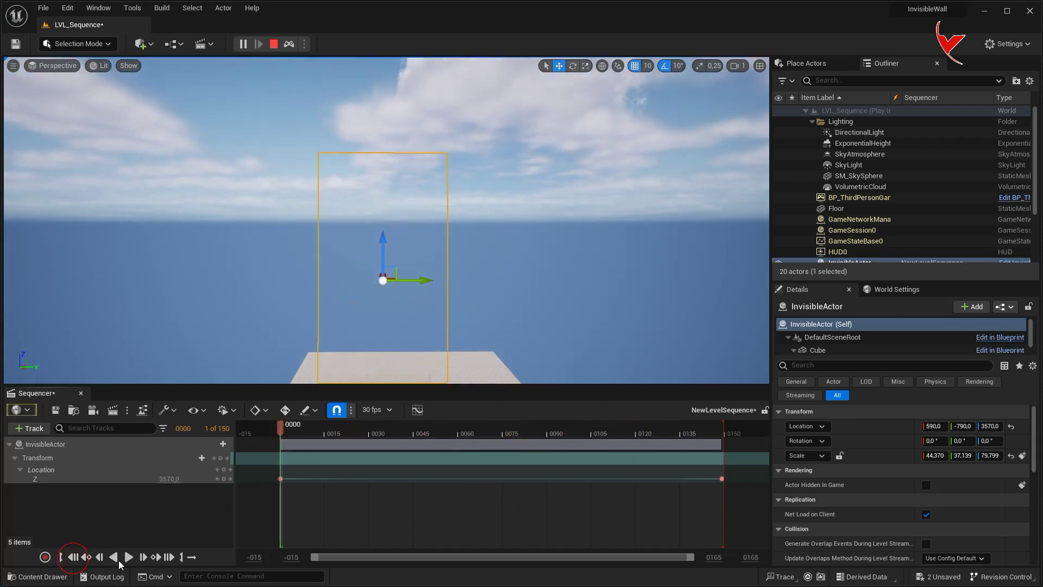
click(129, 557)
click(566, 261)
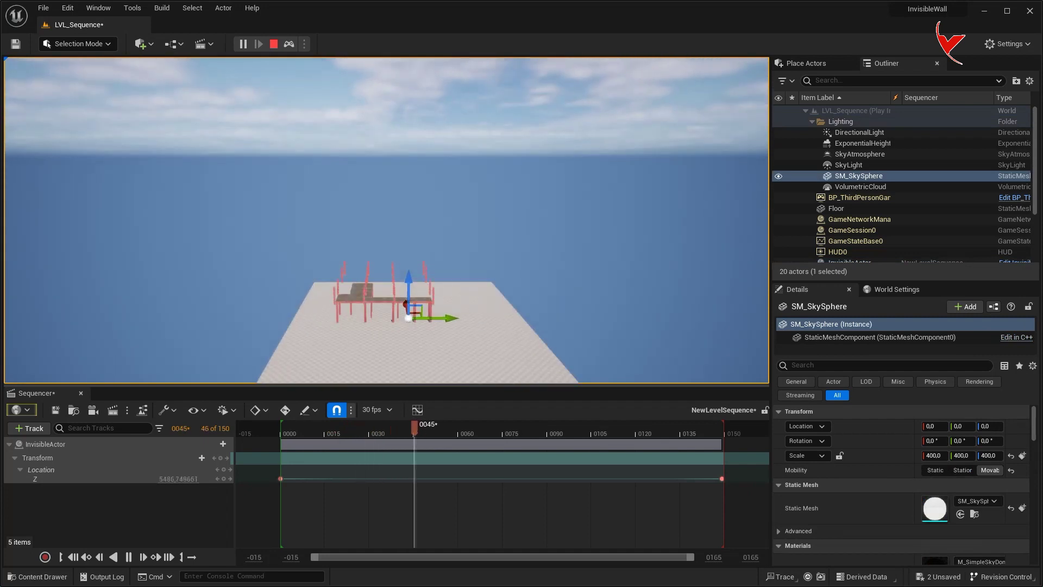